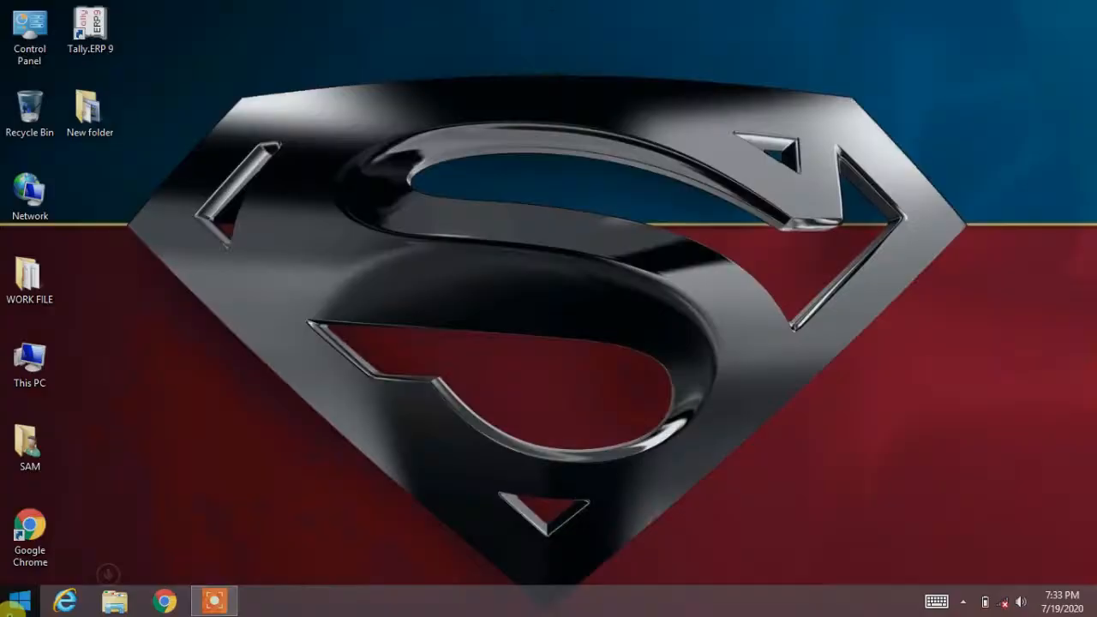
- Search the computer for "winword" and launch Microsoft Office Word 2007 with a blank document
click(17, 602)
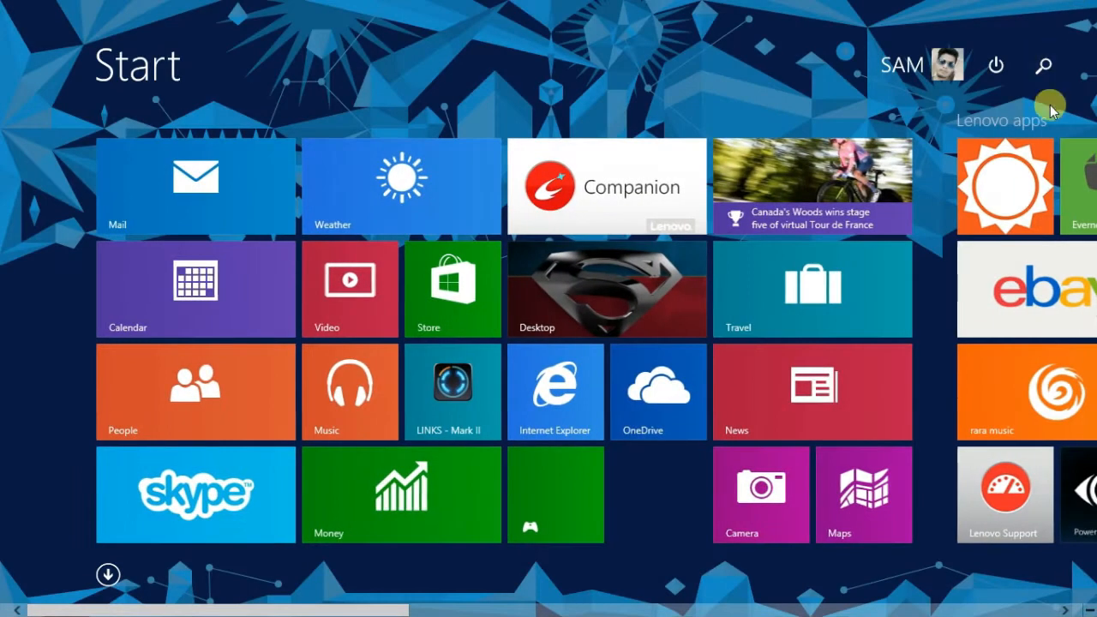
click(1061, 70)
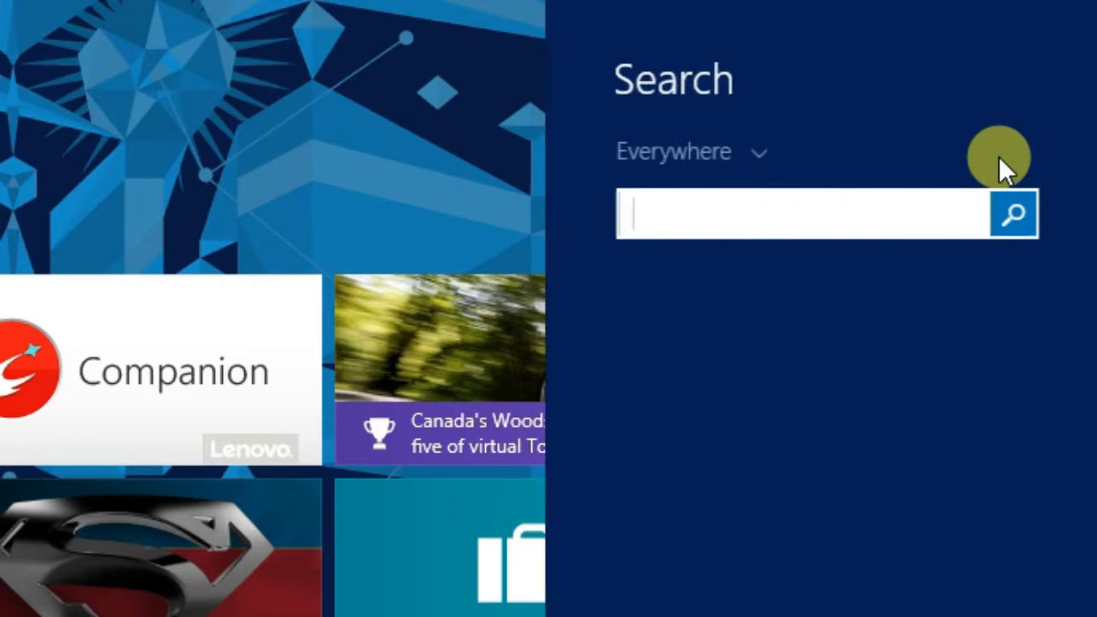
text(winword)
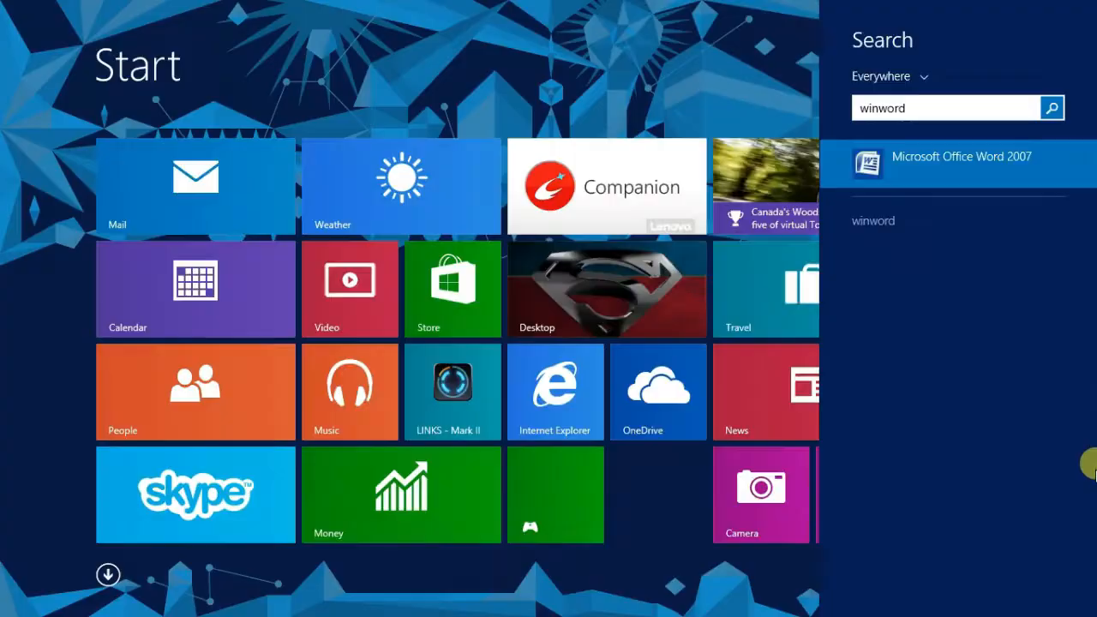
key(Return)
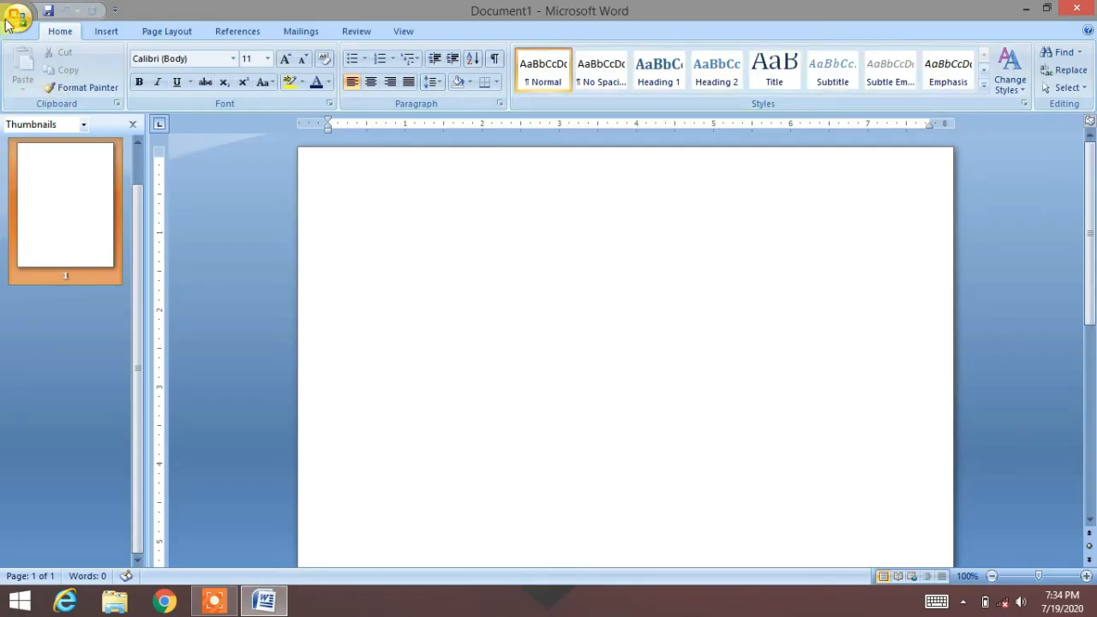
click(10, 22)
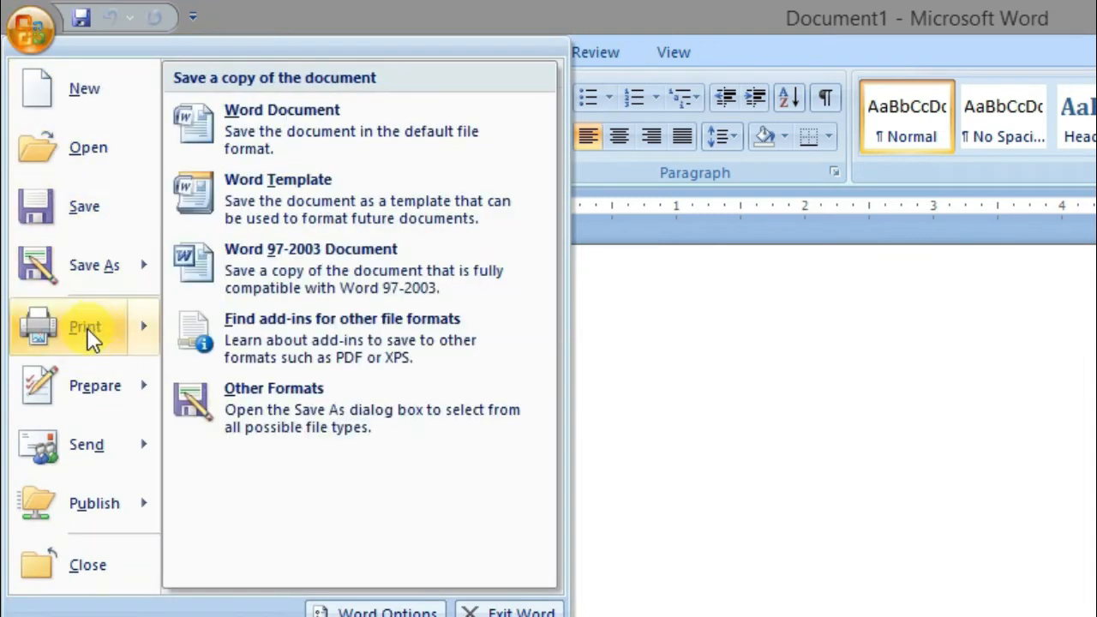
mouse_move(74, 327)
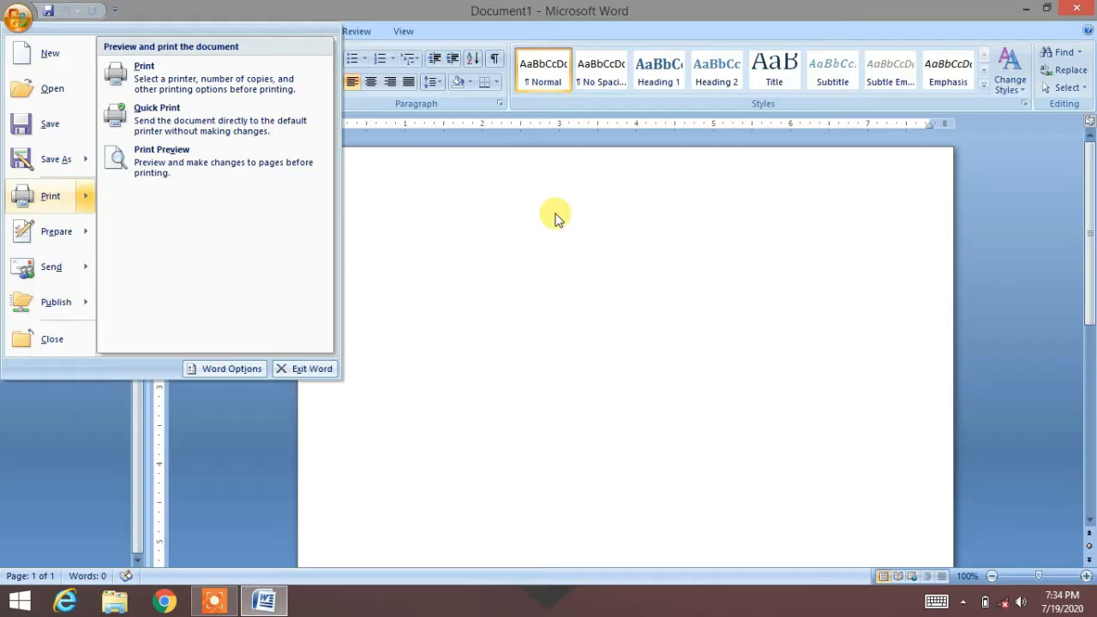
click(927, 359)
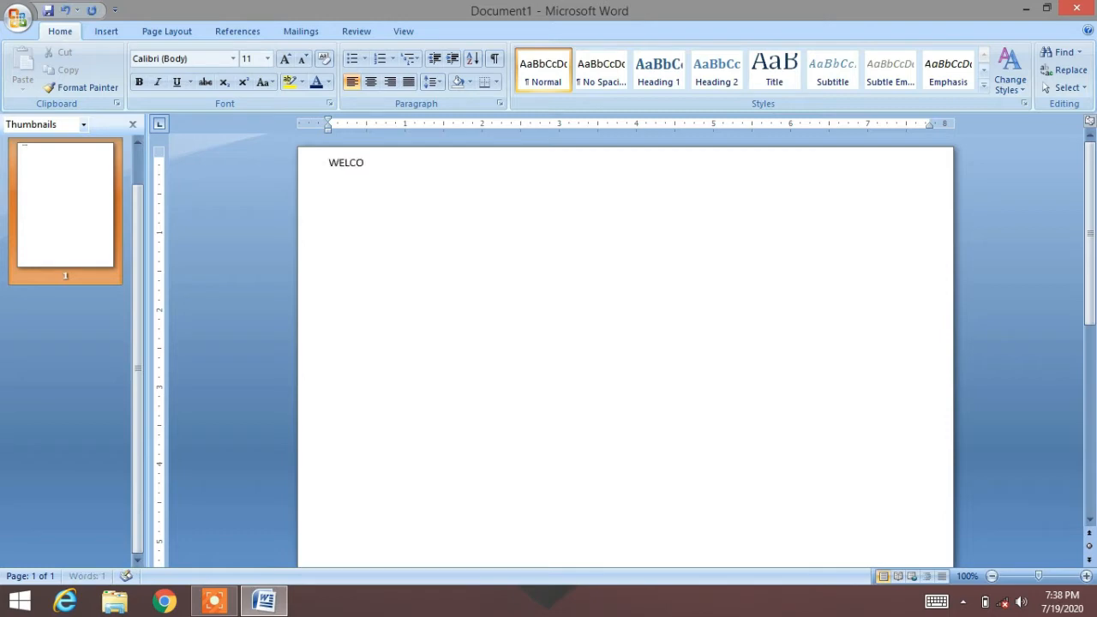
- Write the line "WELCOME TO COMPUTER PATHASHALA" on the blank page and enlarge it to 28 pt
text(OME TO COMPUTER PATHASHALA)
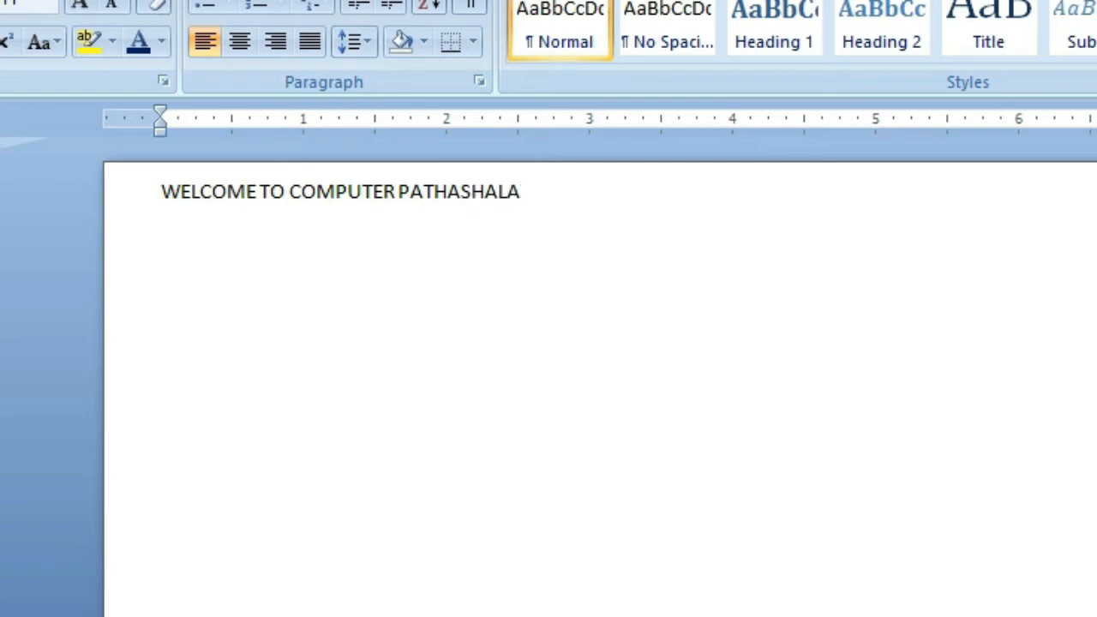
drag(558, 208, 266, 208)
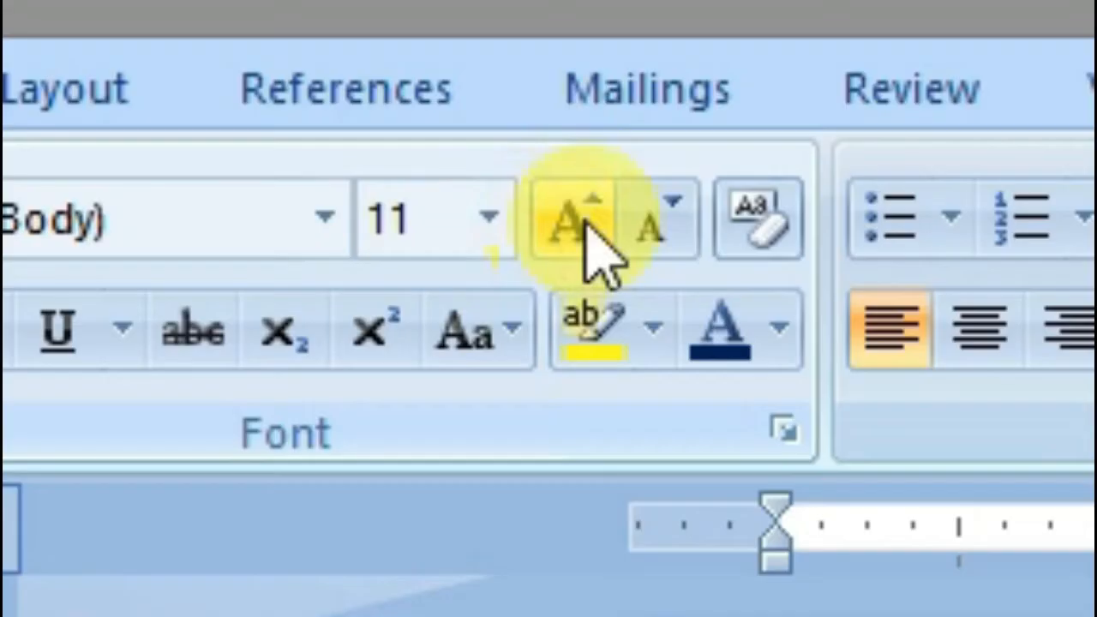
click(286, 60)
click(287, 60)
click(286, 60)
click(287, 60)
click(286, 60)
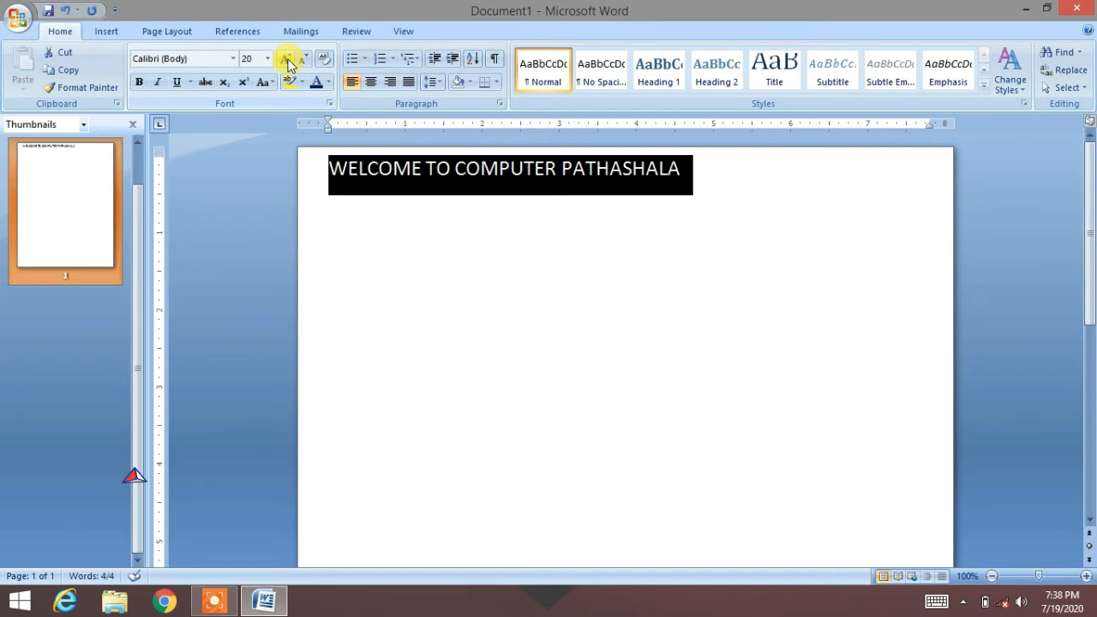
key(ctrl+shift+period)
key(ctrl+shift+period)
key(ctrl+shift+period)
key(ctrl+shift+period)
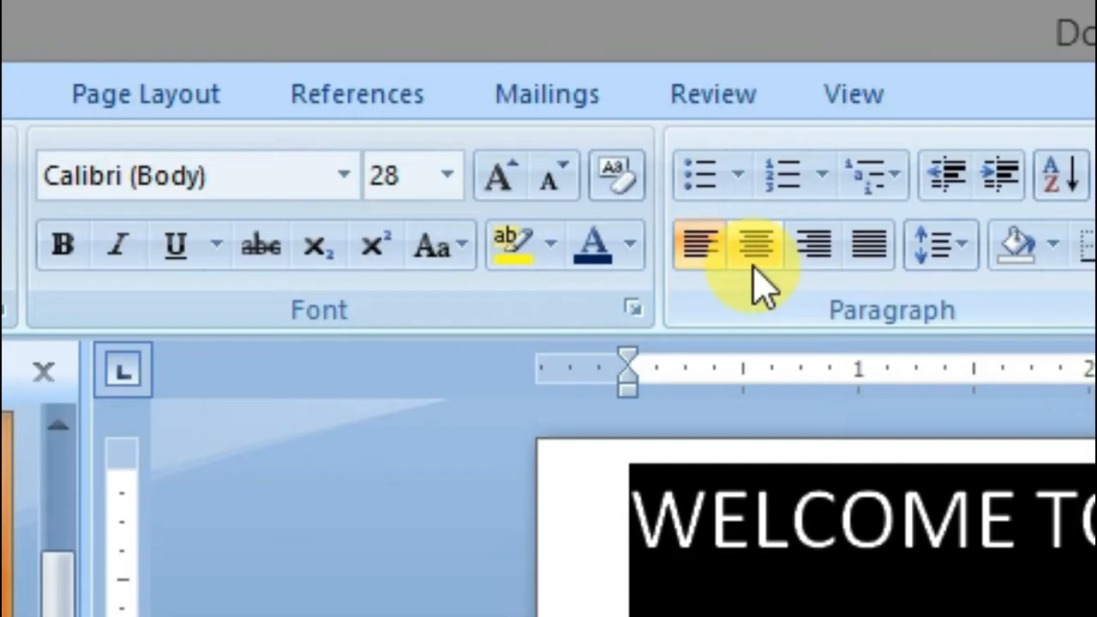
- Centre the "WELCOME TO COMPUTER PATHASHALA" line and make it bold and italic
click(370, 81)
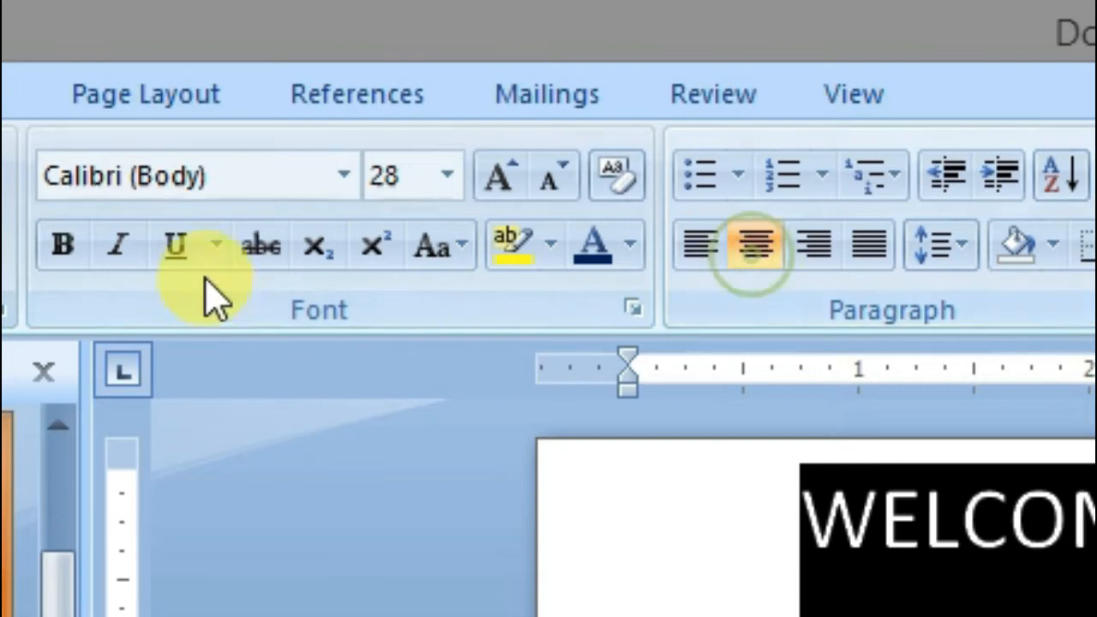
click(64, 247)
click(115, 247)
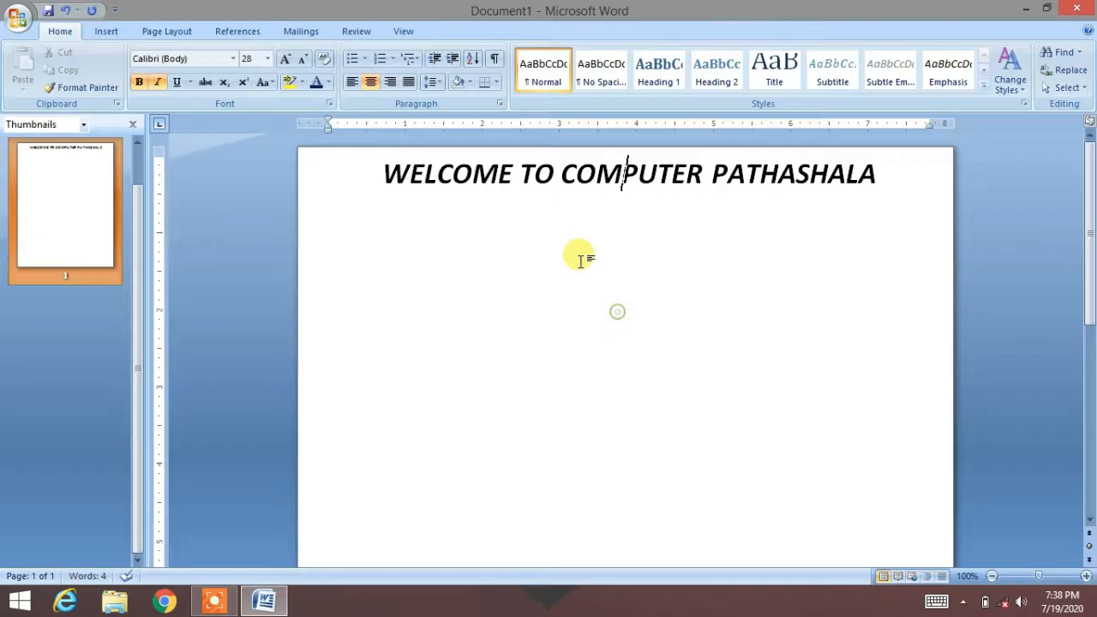
click(713, 288)
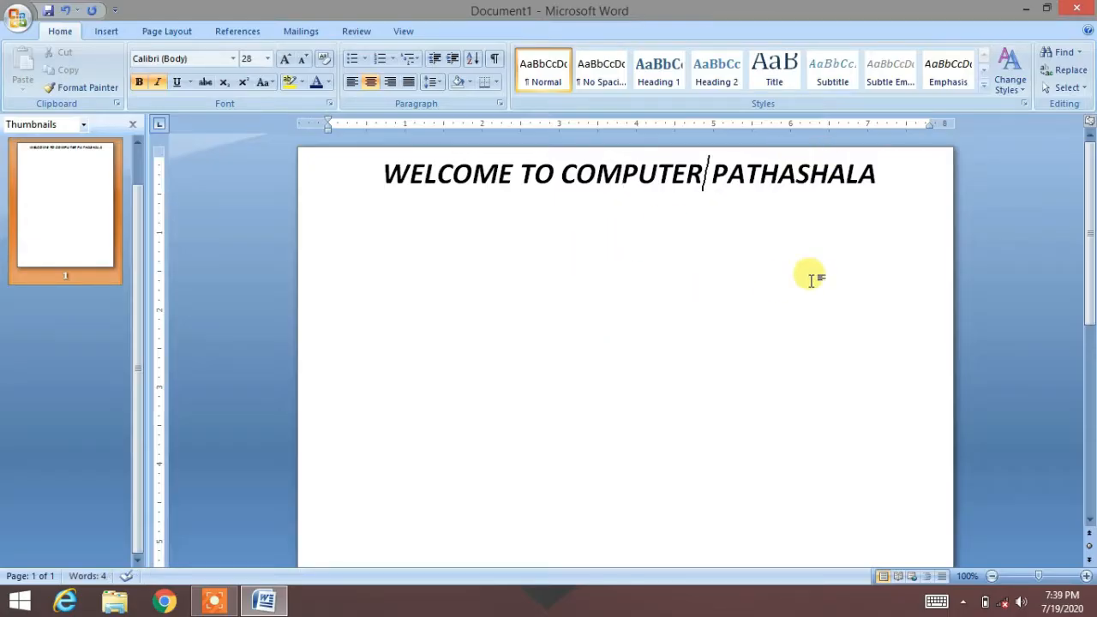
- Set the font colour of the whole welcome line to dark blue
drag(869, 177, 189, 166)
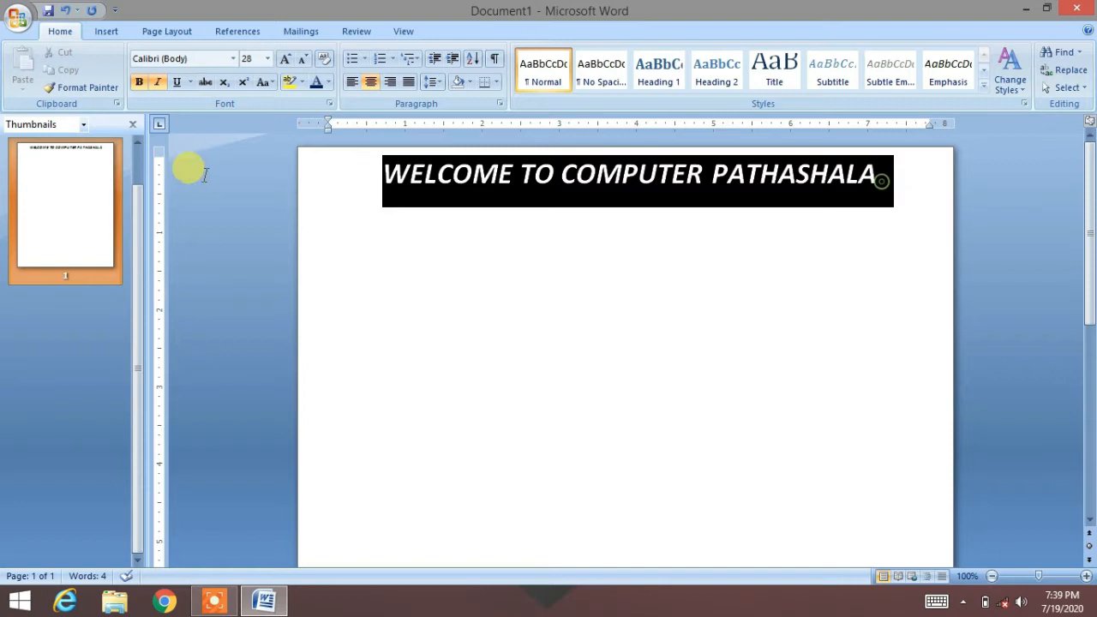
click(328, 82)
click(424, 218)
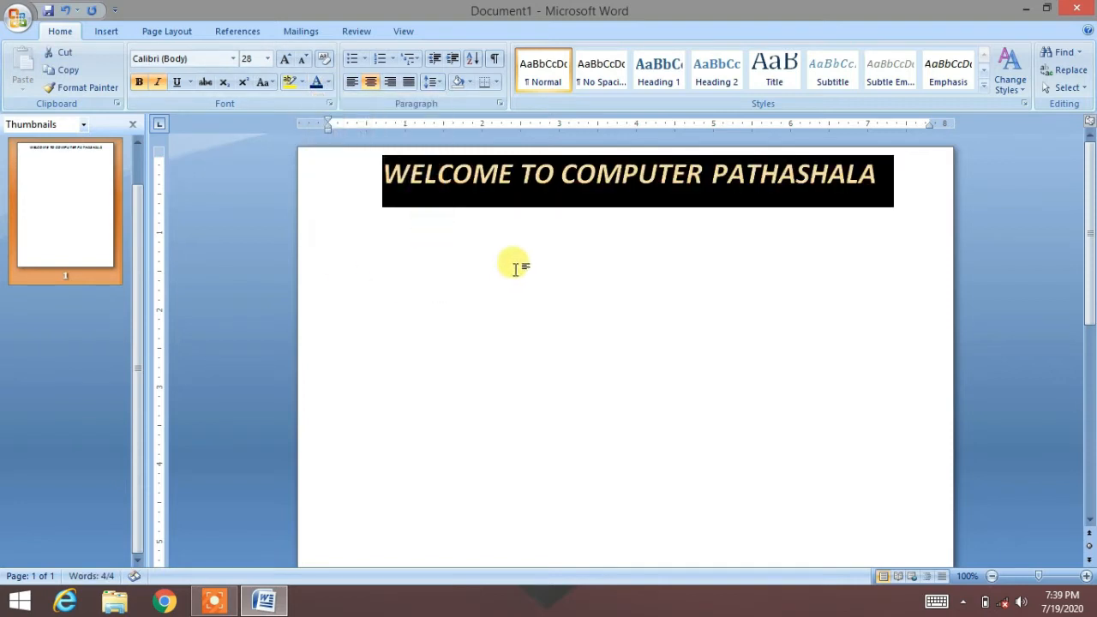
click(515, 268)
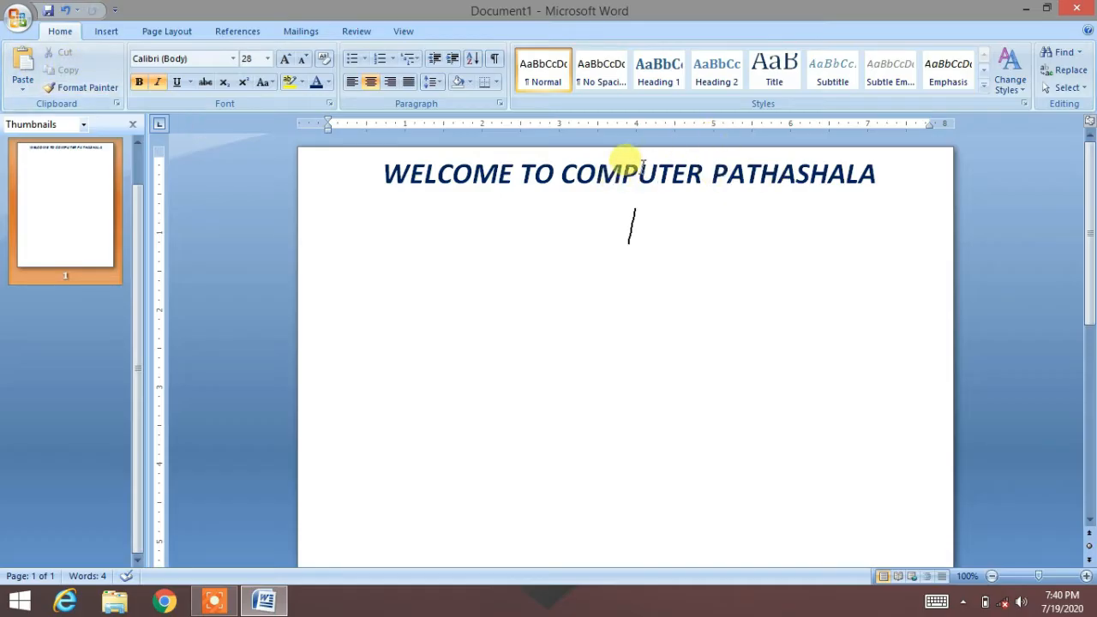
- Copy the dark blue welcome line and paste it four times on the lines below
drag(868, 165, 390, 173)
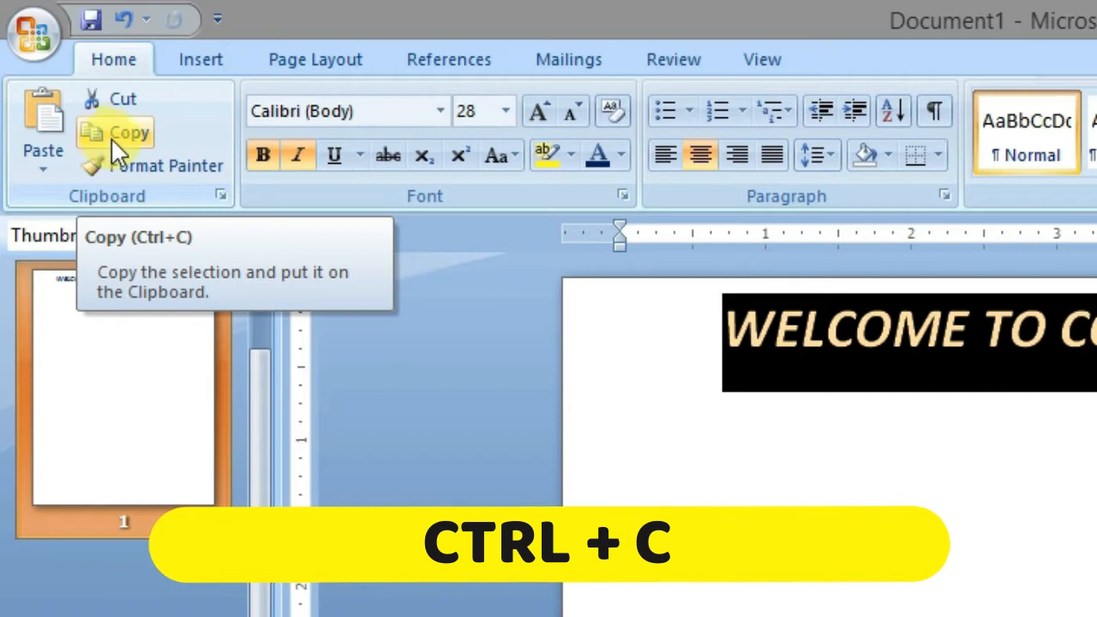
click(116, 134)
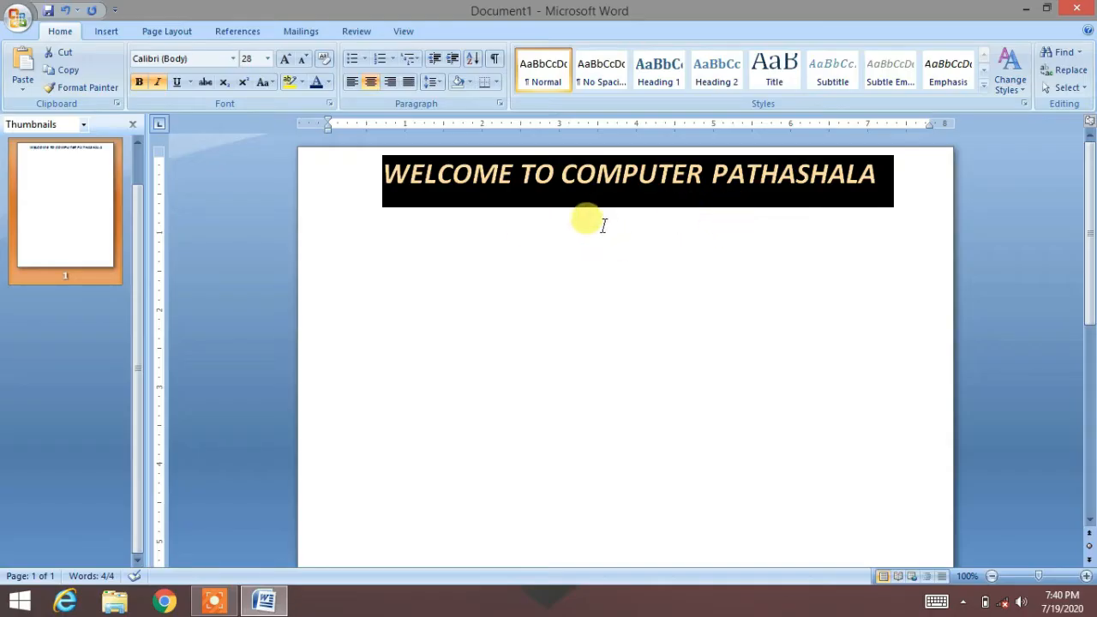
click(403, 221)
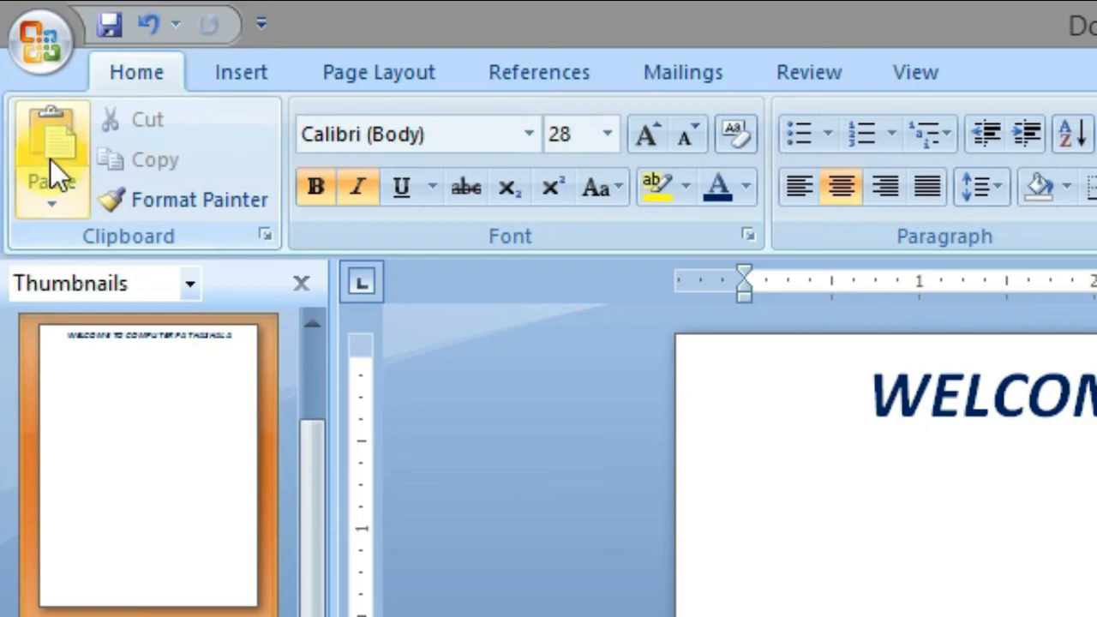
click(51, 160)
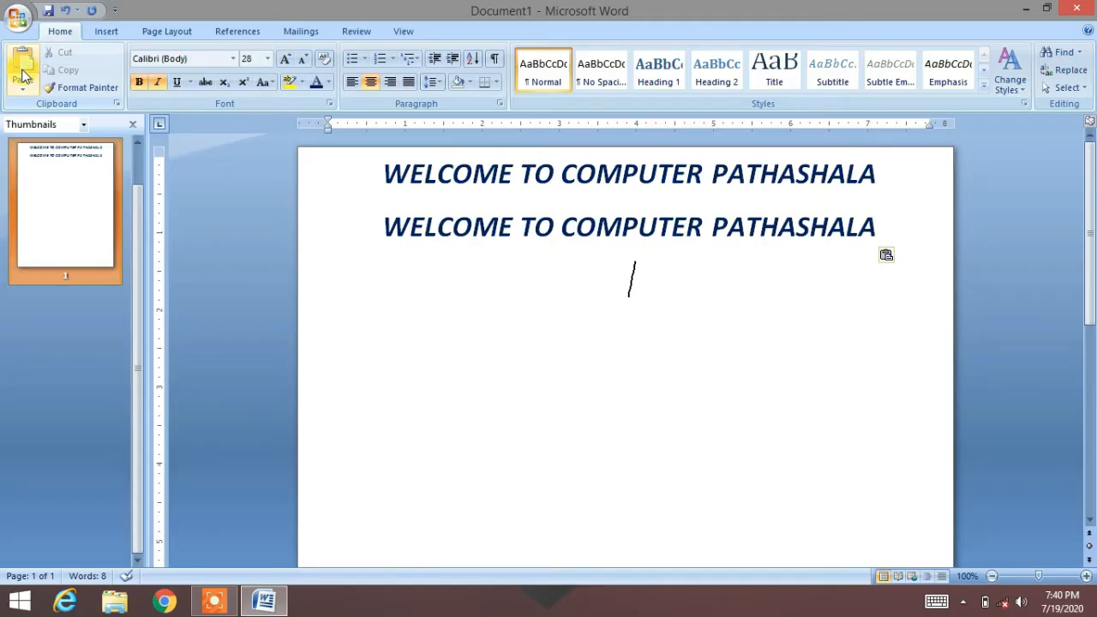
click(22, 75)
click(22, 76)
click(21, 75)
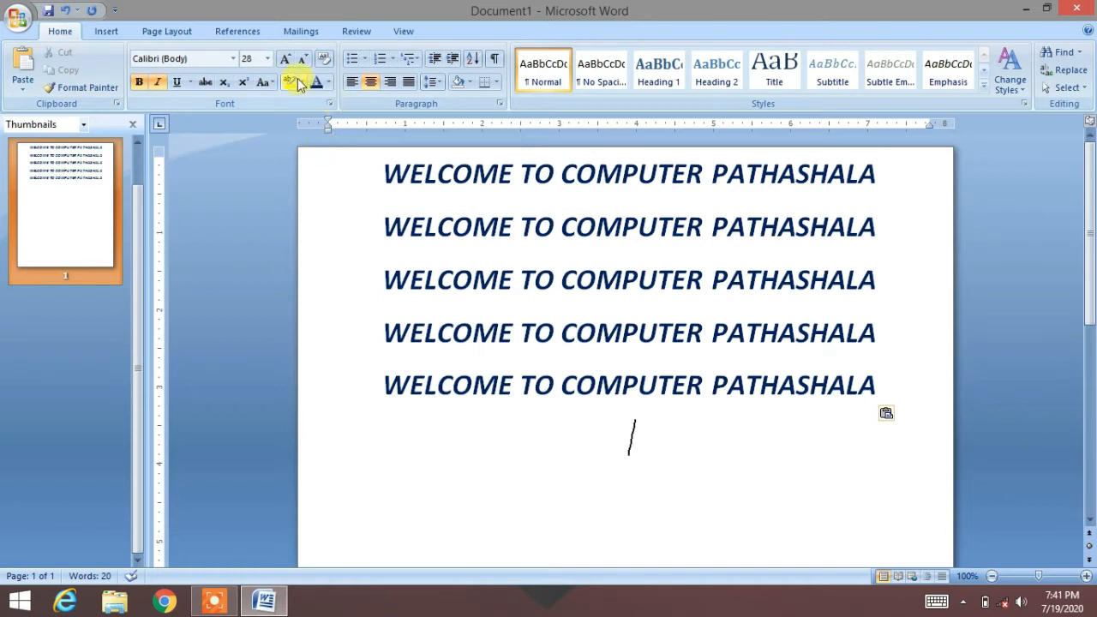
- Change the font colour of the third welcome line to red
drag(907, 281, 448, 282)
click(327, 83)
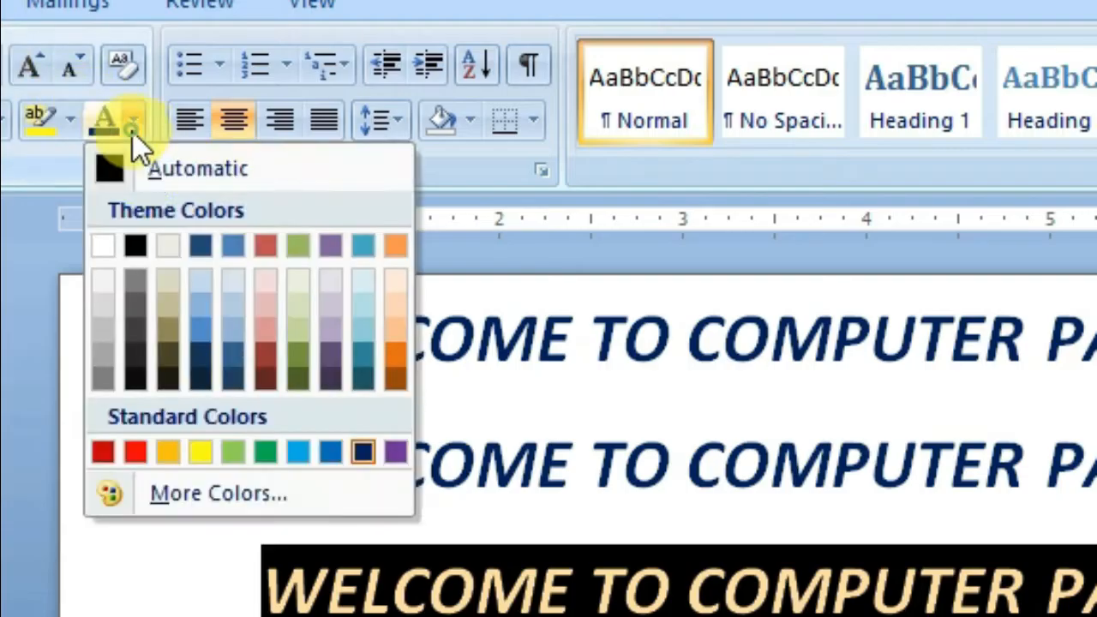
click(131, 454)
click(797, 280)
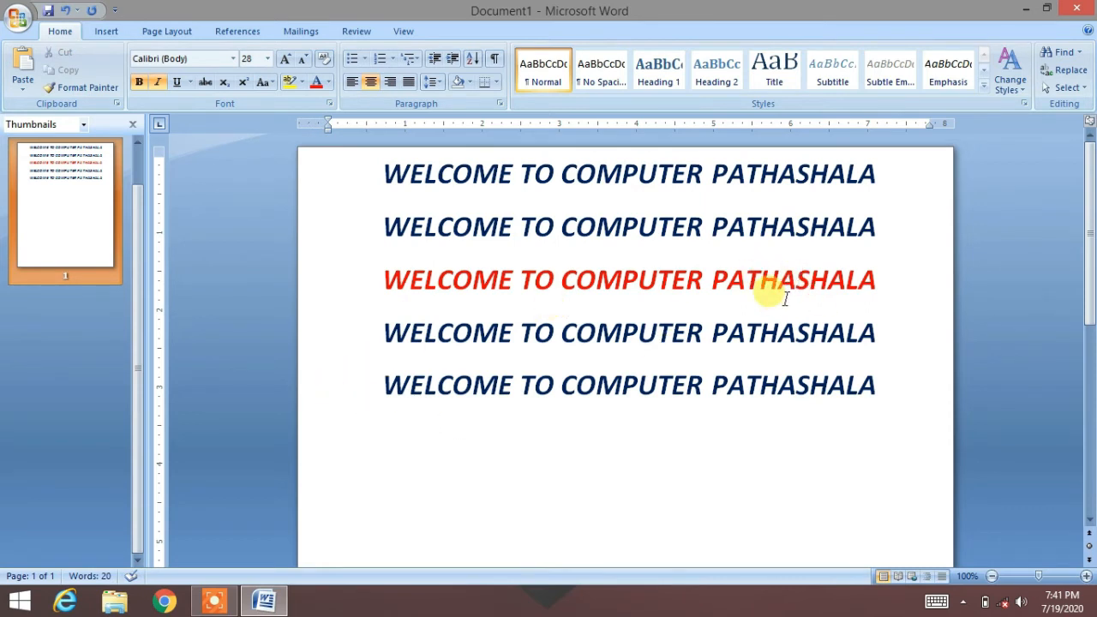
- Cut the red welcome line and paste it three times below the last dark blue line
drag(881, 281, 480, 291)
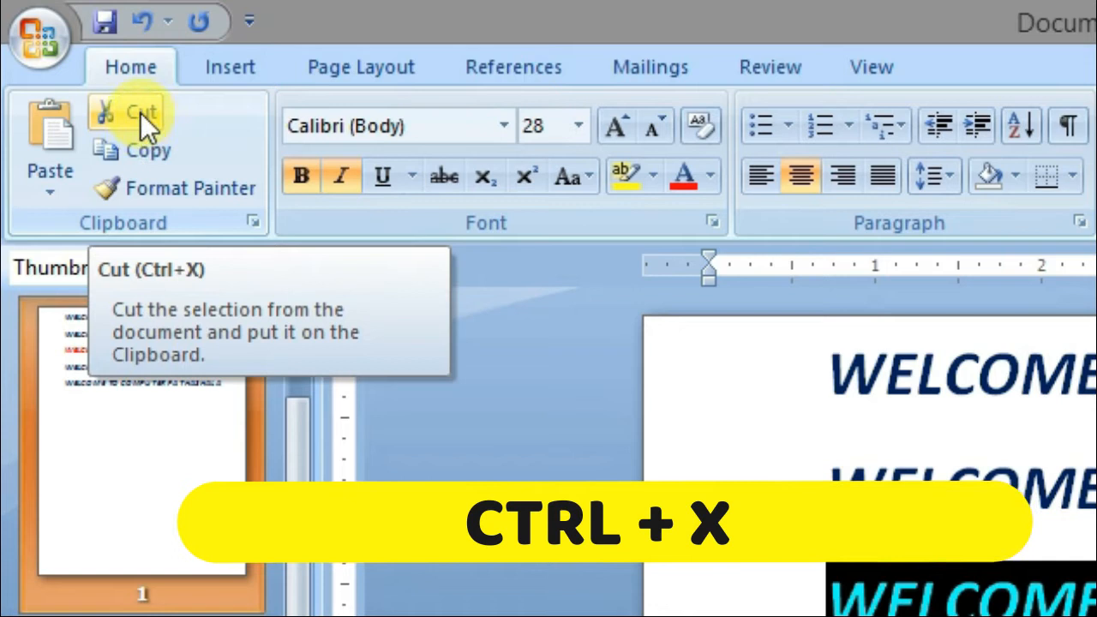
click(140, 113)
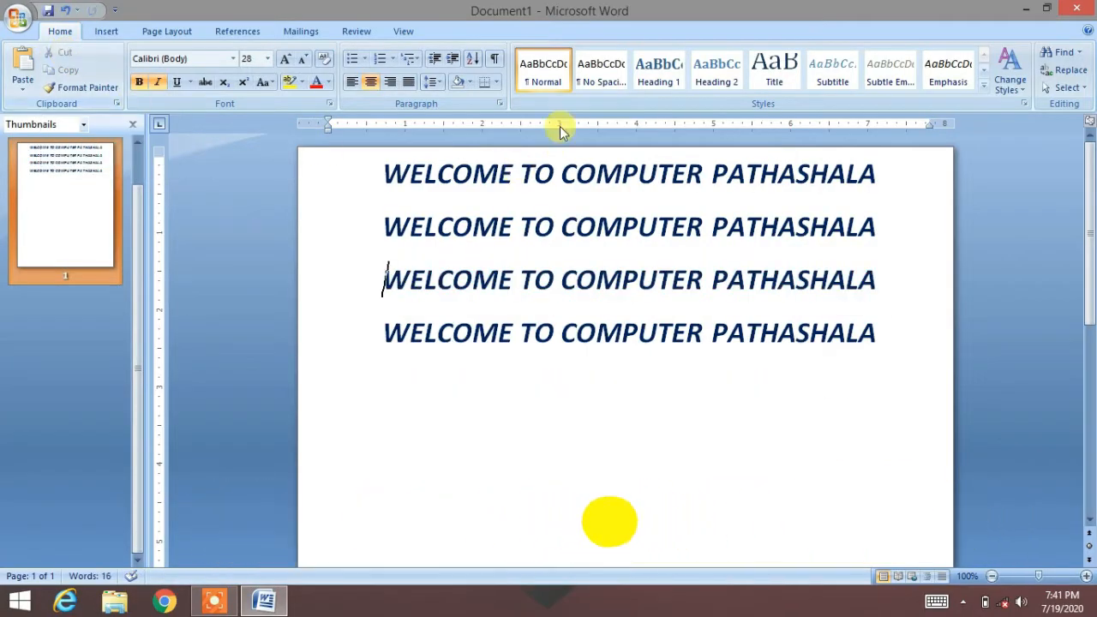
click(839, 366)
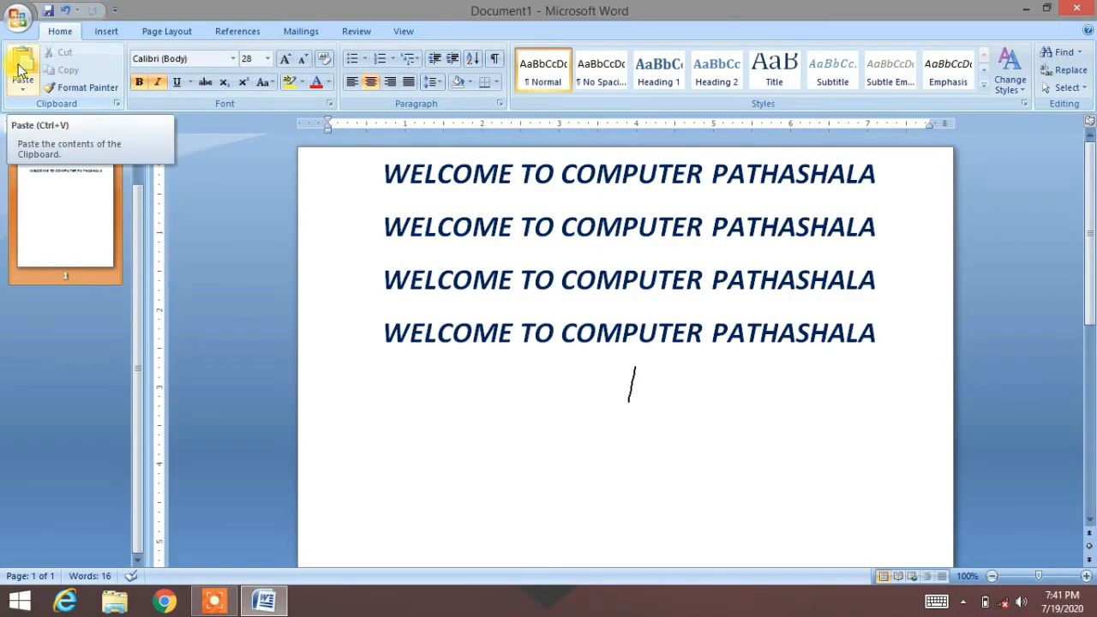
click(20, 68)
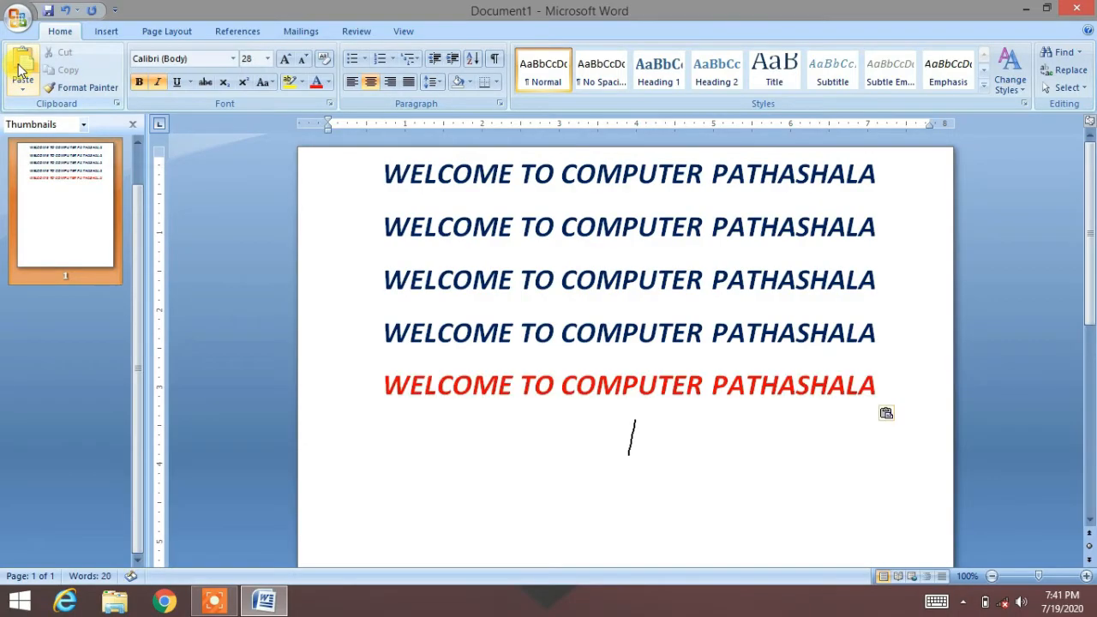
click(21, 68)
click(20, 68)
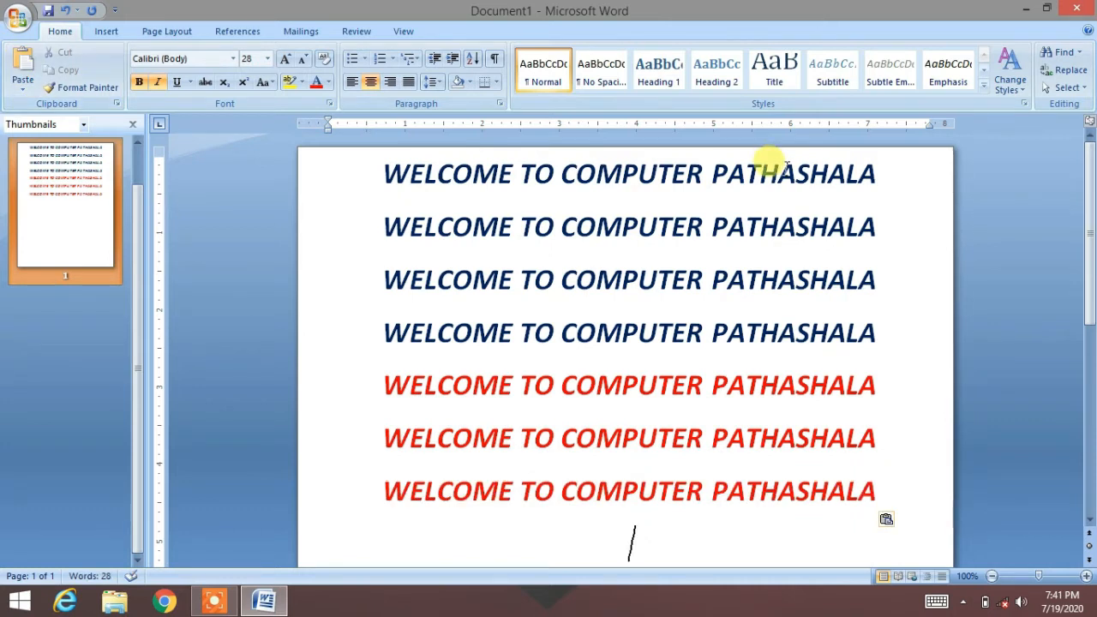
- Change the font colour of the third welcome line to green
drag(972, 265, 433, 281)
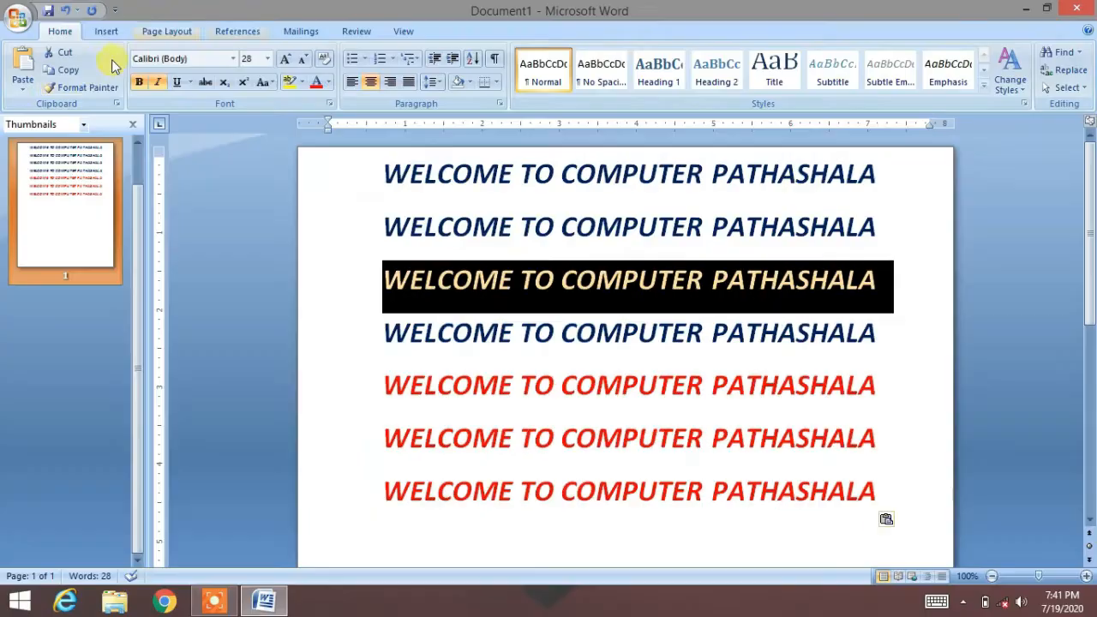
click(328, 82)
click(383, 220)
click(492, 309)
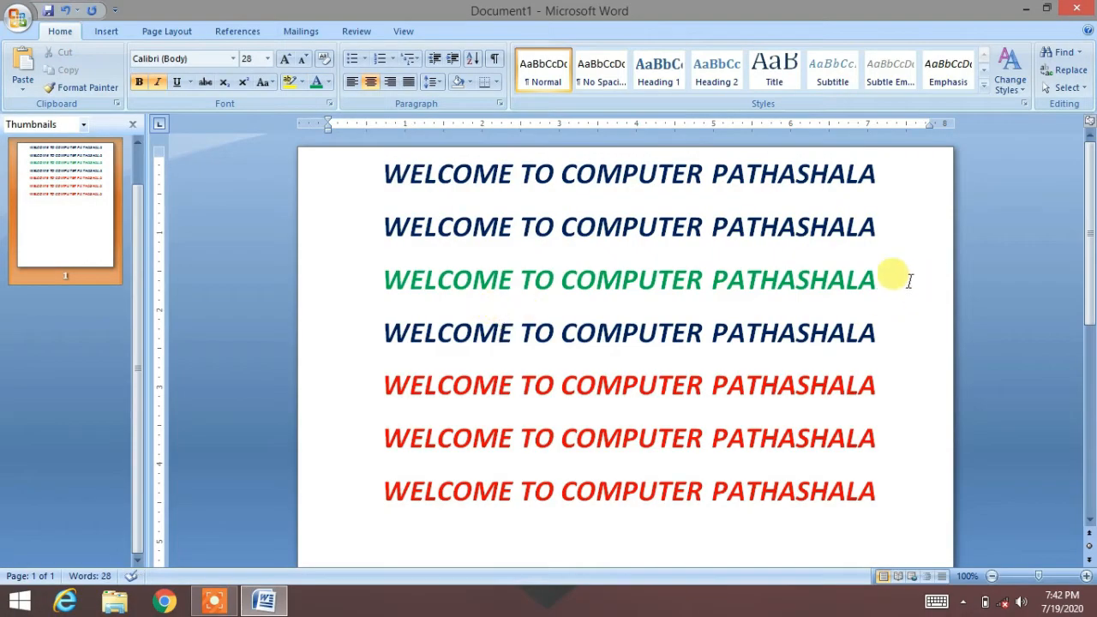
- Copy the green welcome line and paste it twice below the last red line
drag(910, 282, 377, 257)
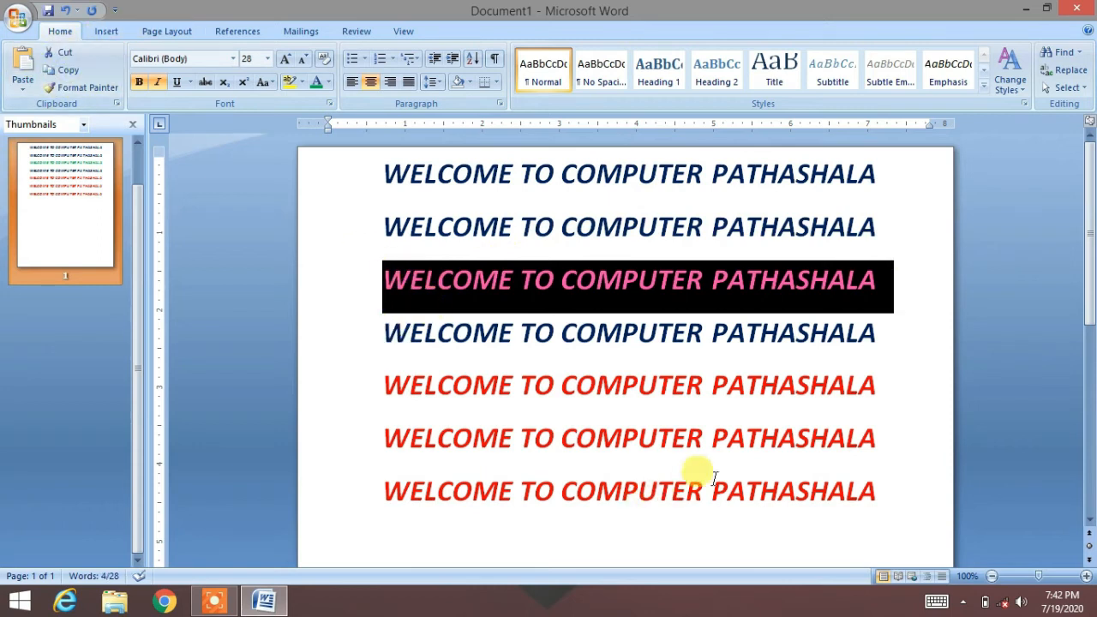
click(876, 505)
key(Return)
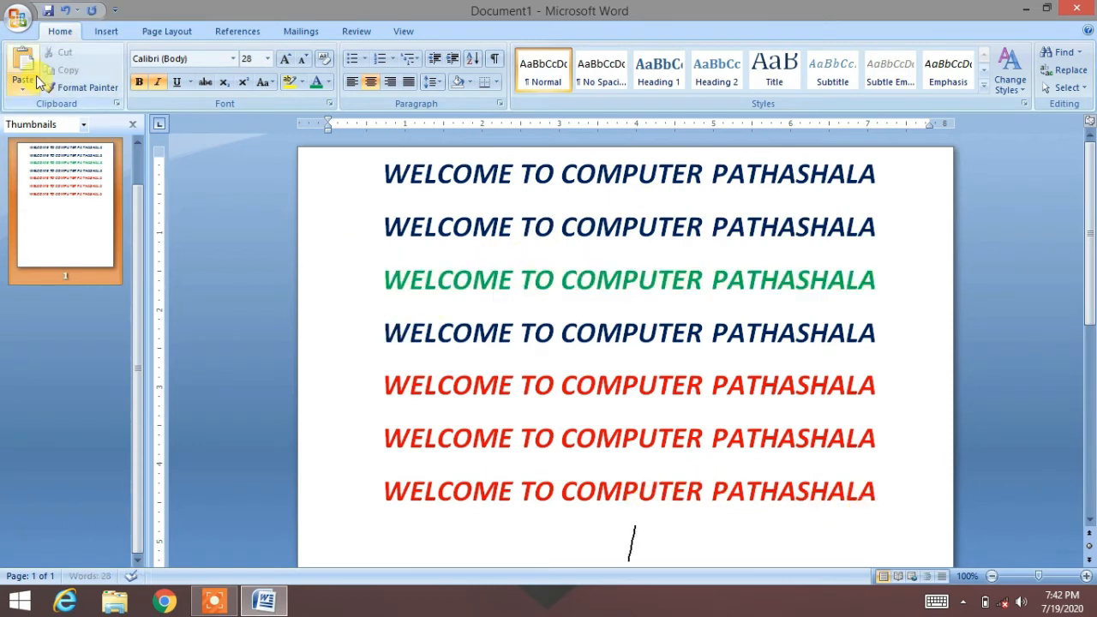
click(24, 68)
click(23, 69)
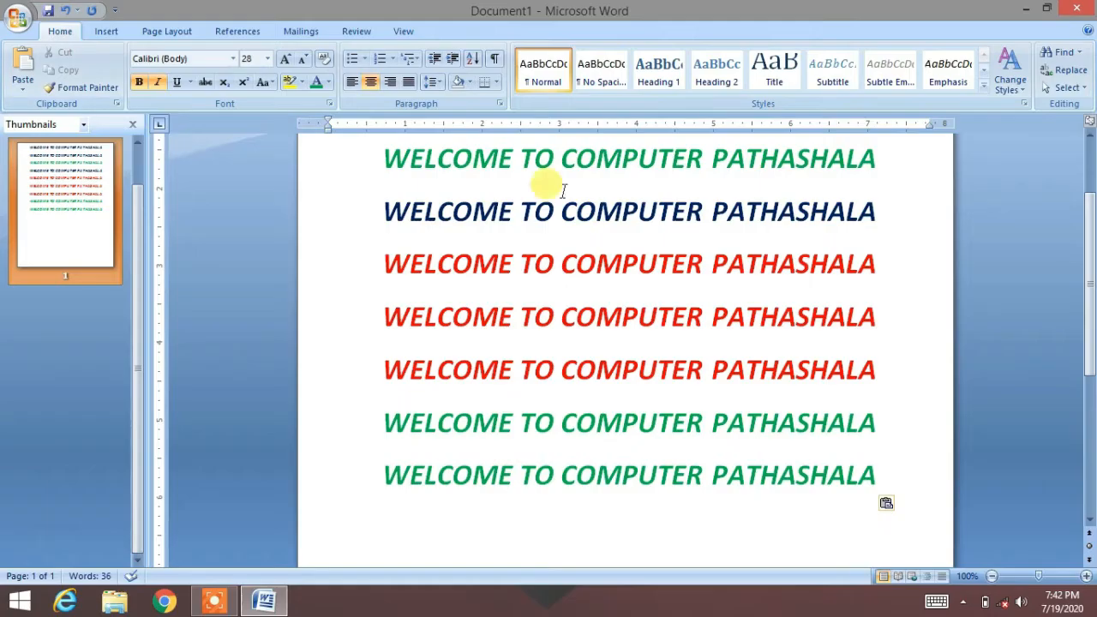
- Change the font of the dark blue fourth welcome line to Algerian
drag(886, 211, 420, 198)
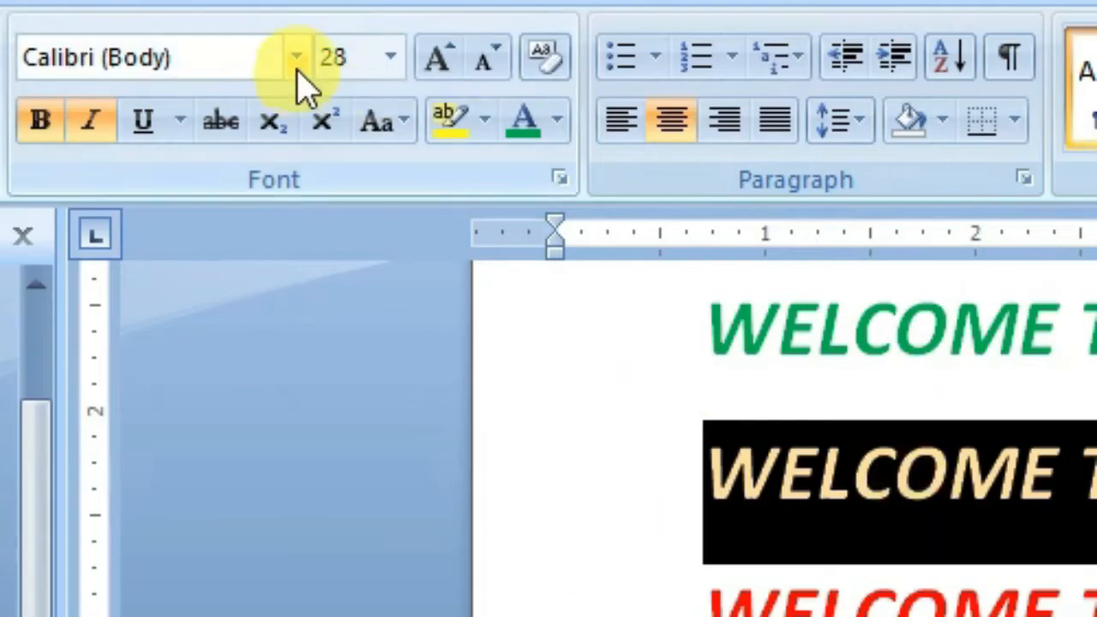
click(296, 56)
click(277, 302)
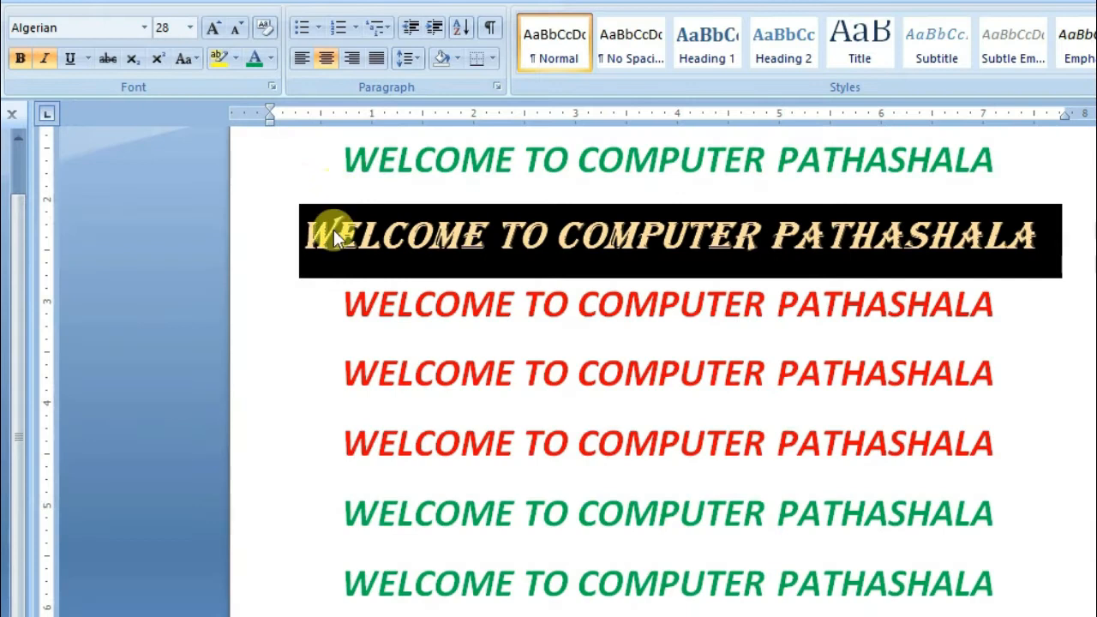
click(399, 304)
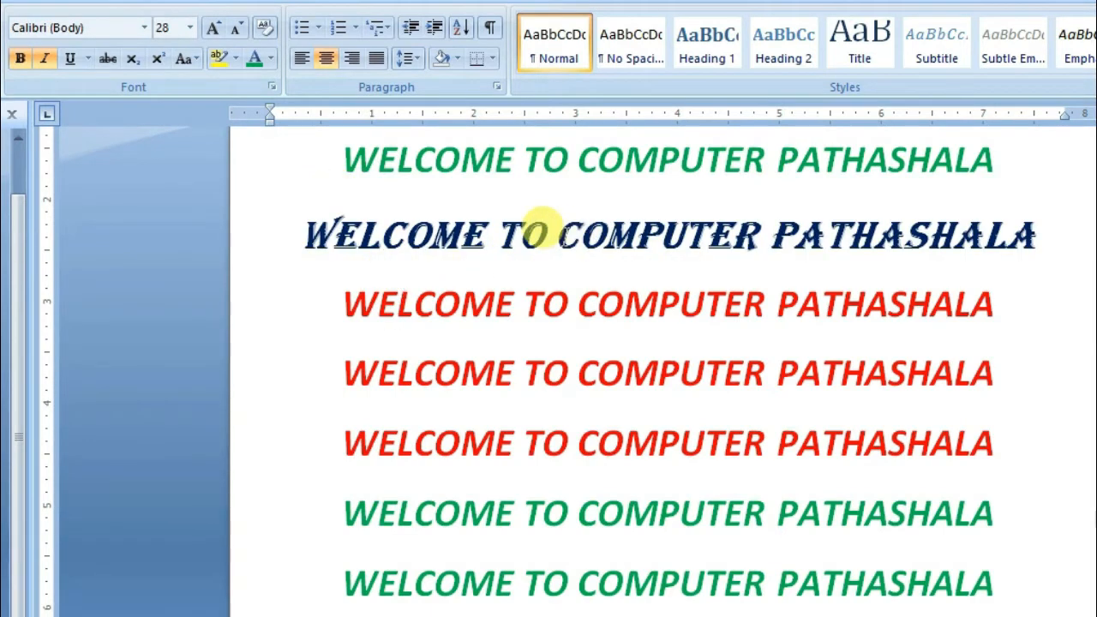
- Remove the italic style from the Algerian welcome line and underline it
drag(1038, 237, 407, 214)
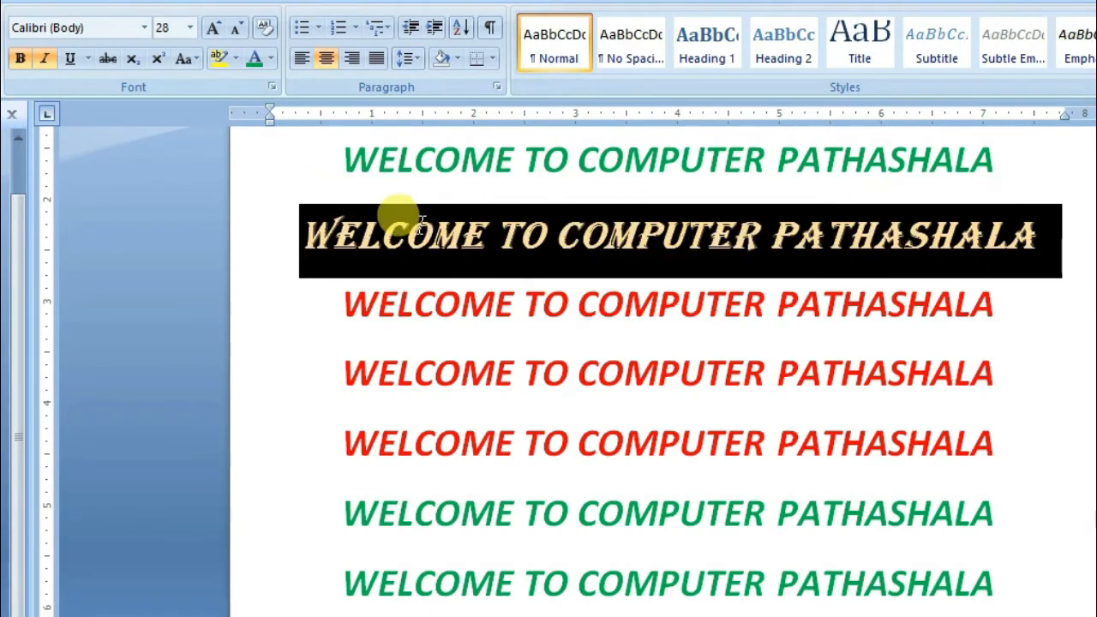
click(45, 60)
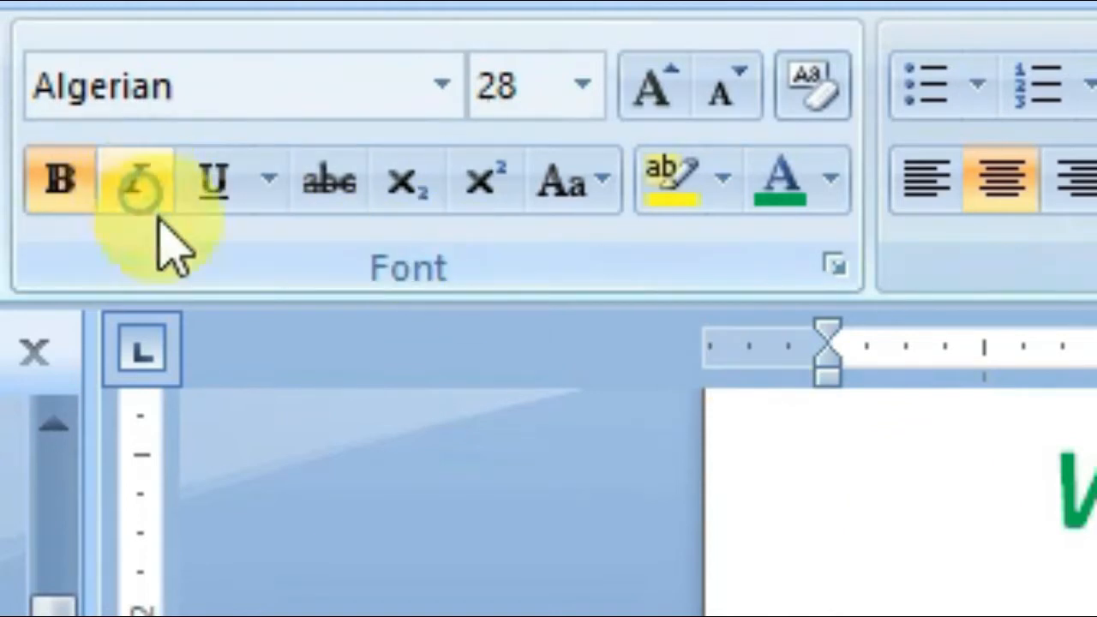
click(215, 181)
click(437, 304)
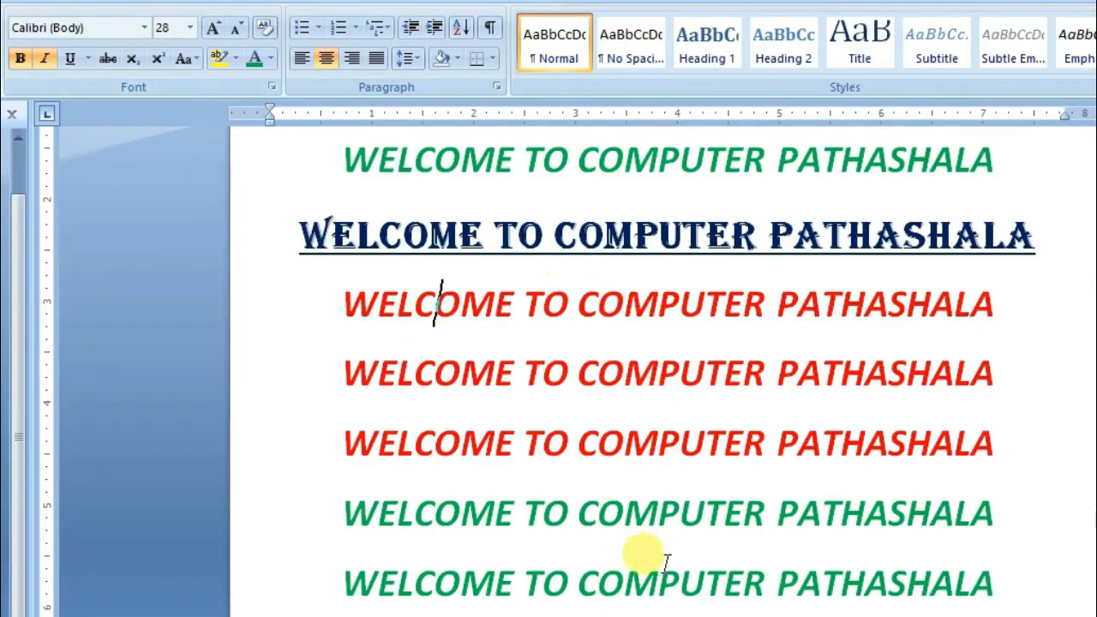
- Copy the underlined Algerian line's formatting with Format Painter to the first green line below the red lines
drag(344, 513, 759, 524)
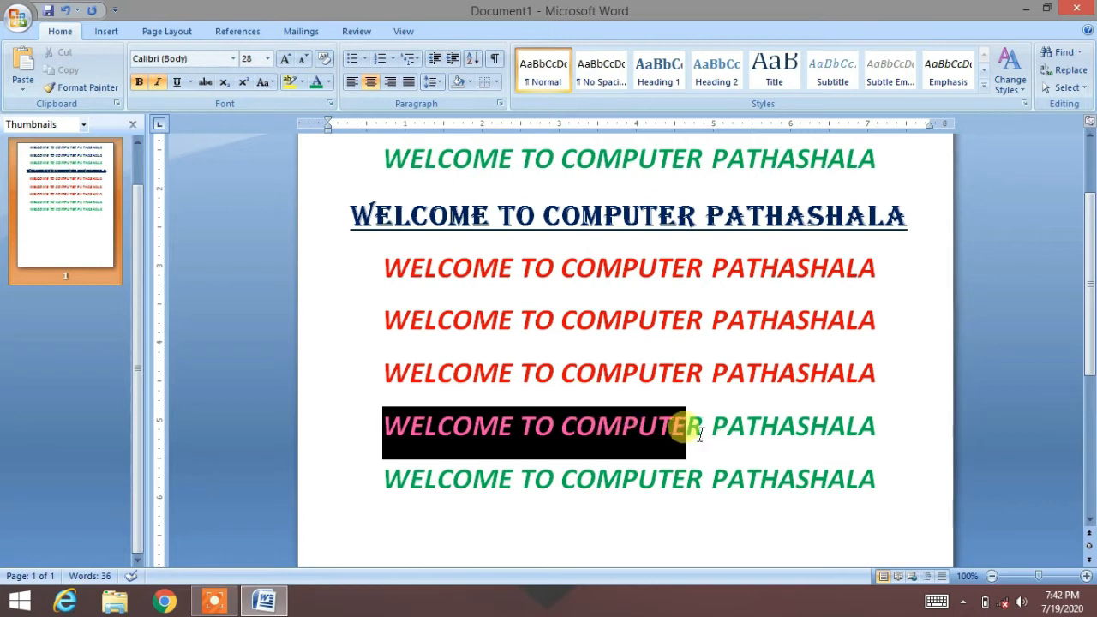
drag(699, 434, 711, 417)
double_click(658, 216)
click(727, 210)
click(723, 423)
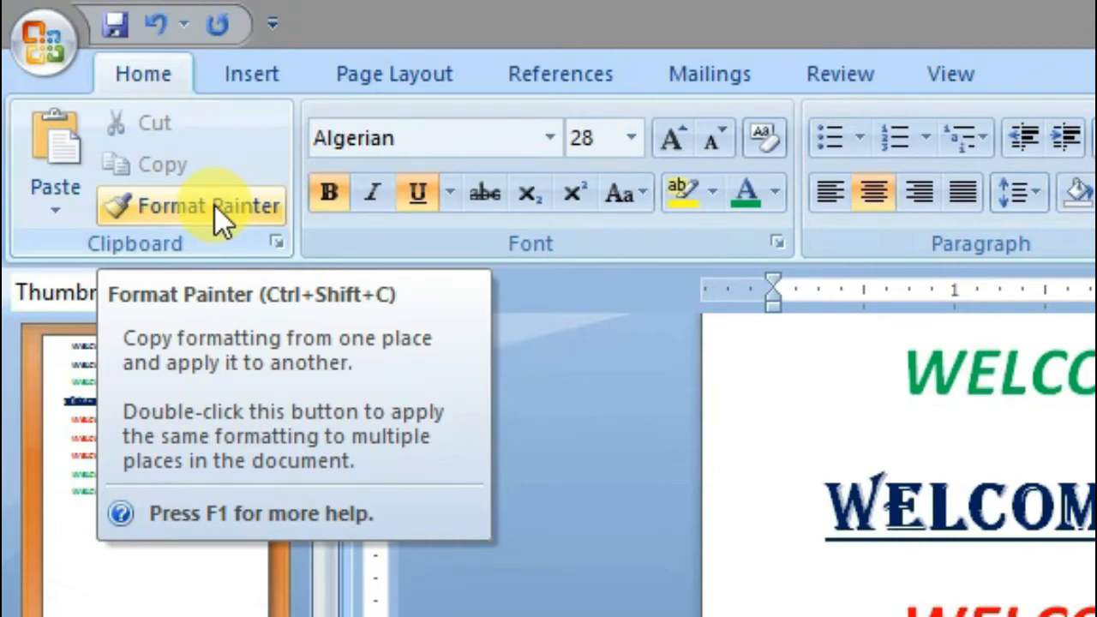
click(408, 110)
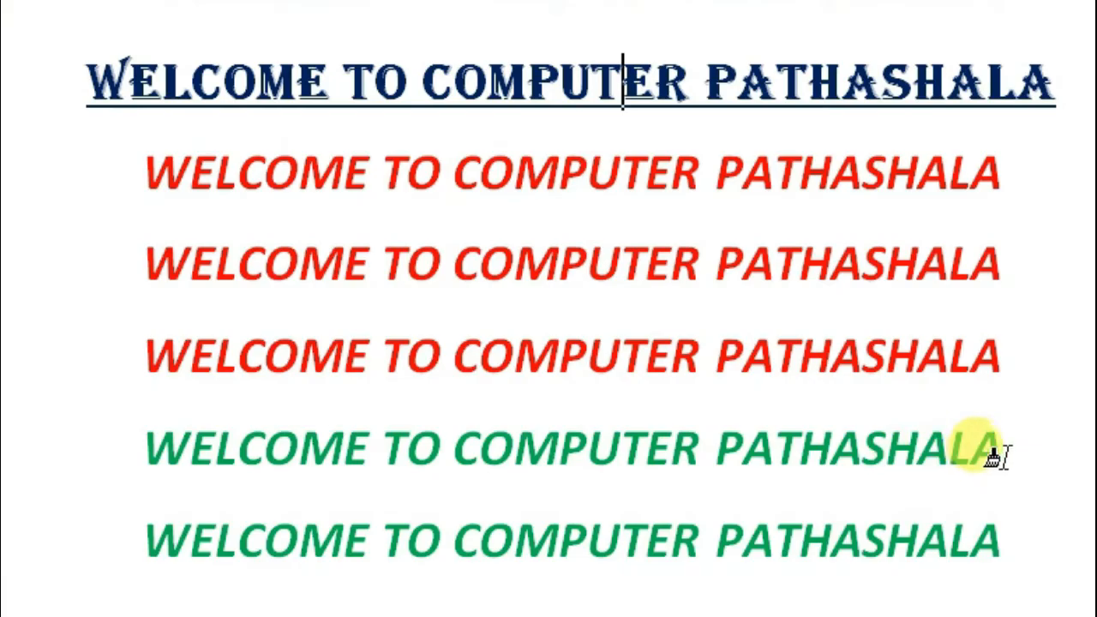
mouse_move(997, 456)
mouse_down()
mouse_move(975, 446)
mouse_move(282, 429)
mouse_move(261, 444)
mouse_up()
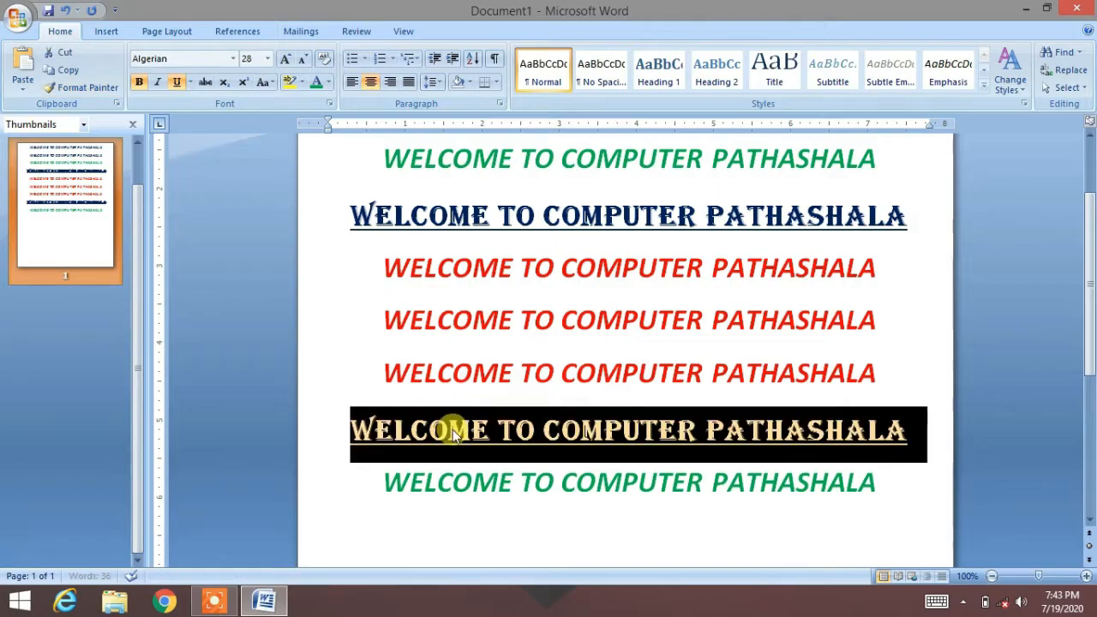
click(576, 480)
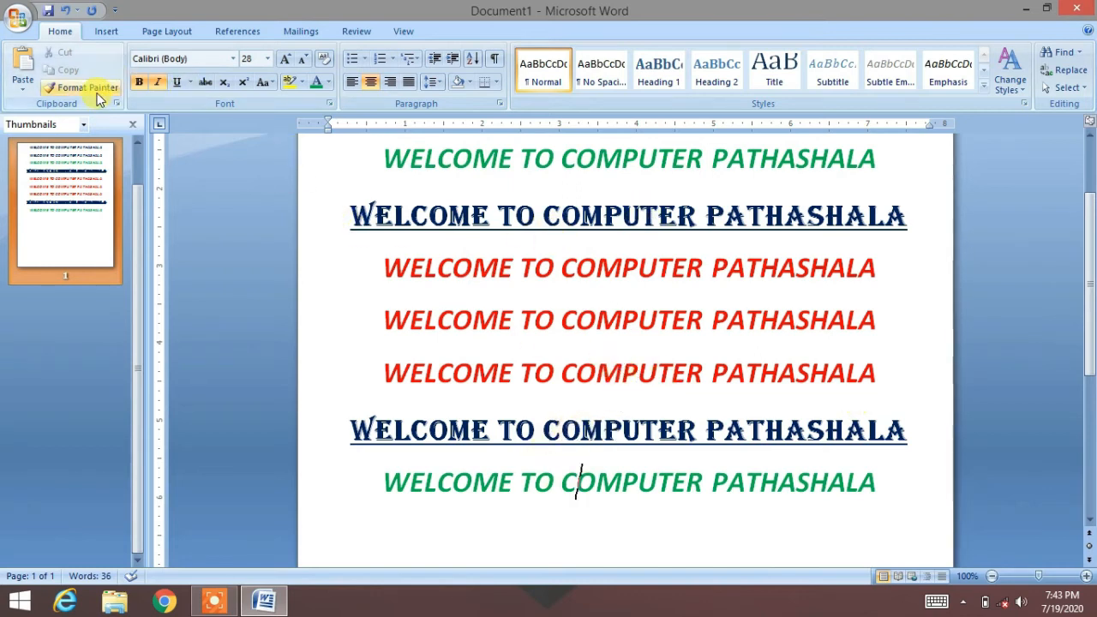
scroll(589, 286, up, 2)
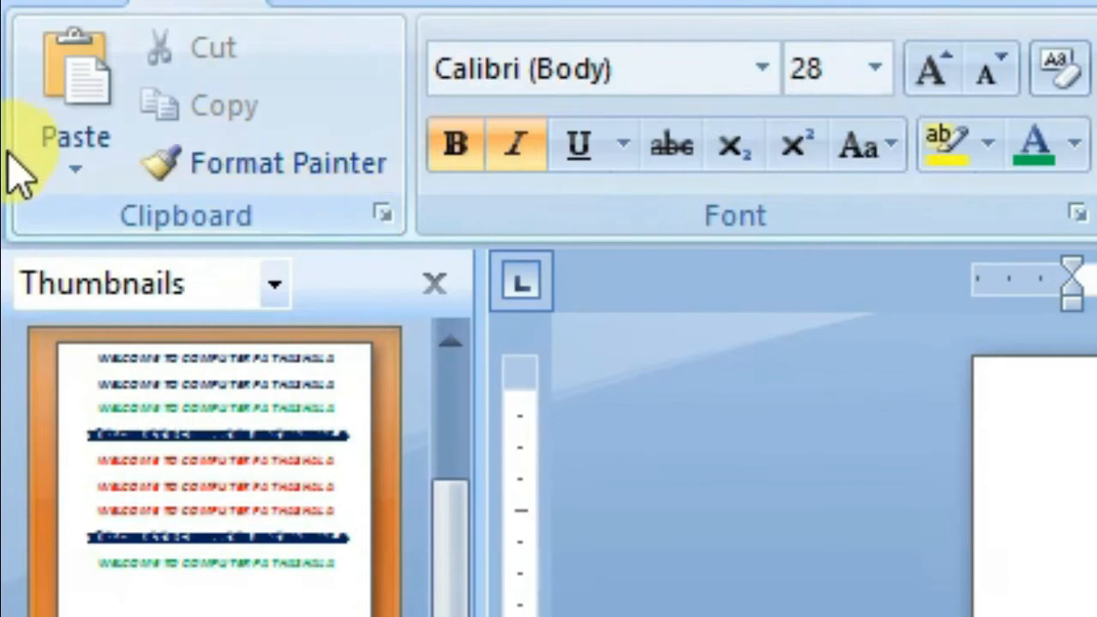
click(75, 169)
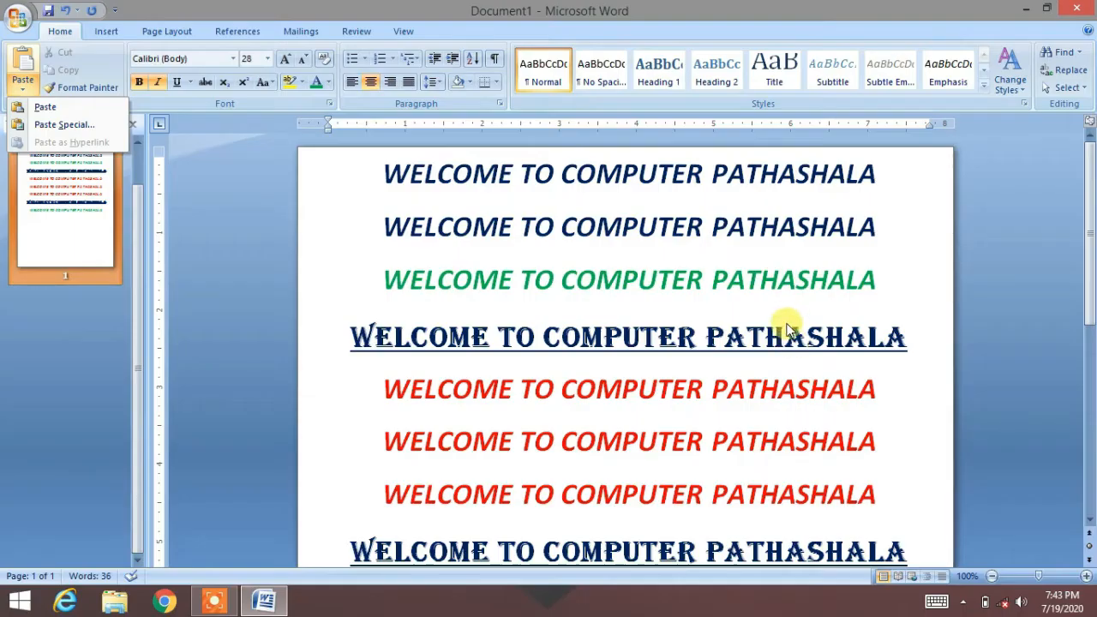
click(798, 334)
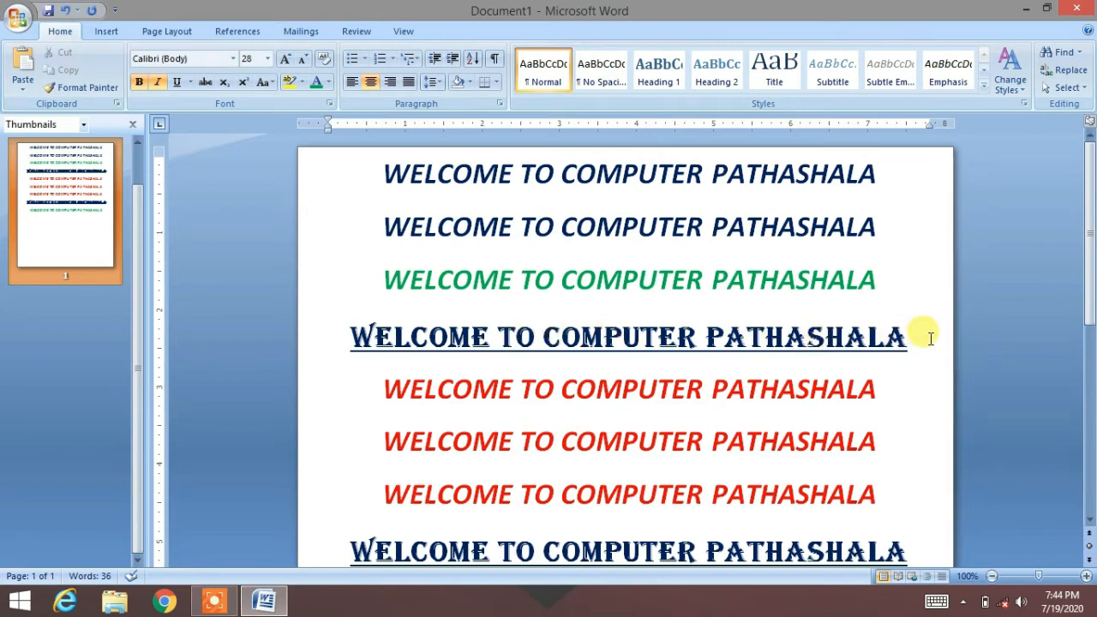
- Copy the fourth welcome line and paste it with Paste Special below the last green line as linked Unformatted Text
drag(905, 334, 351, 336)
key(ctrl+c)
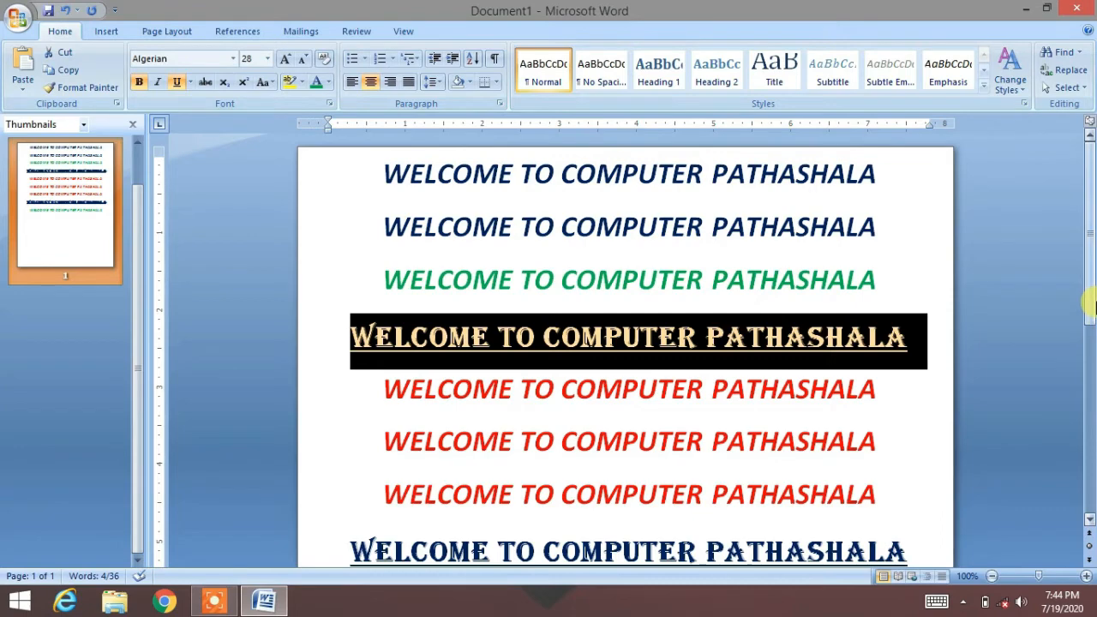
drag(1090, 304, 1092, 411)
click(596, 360)
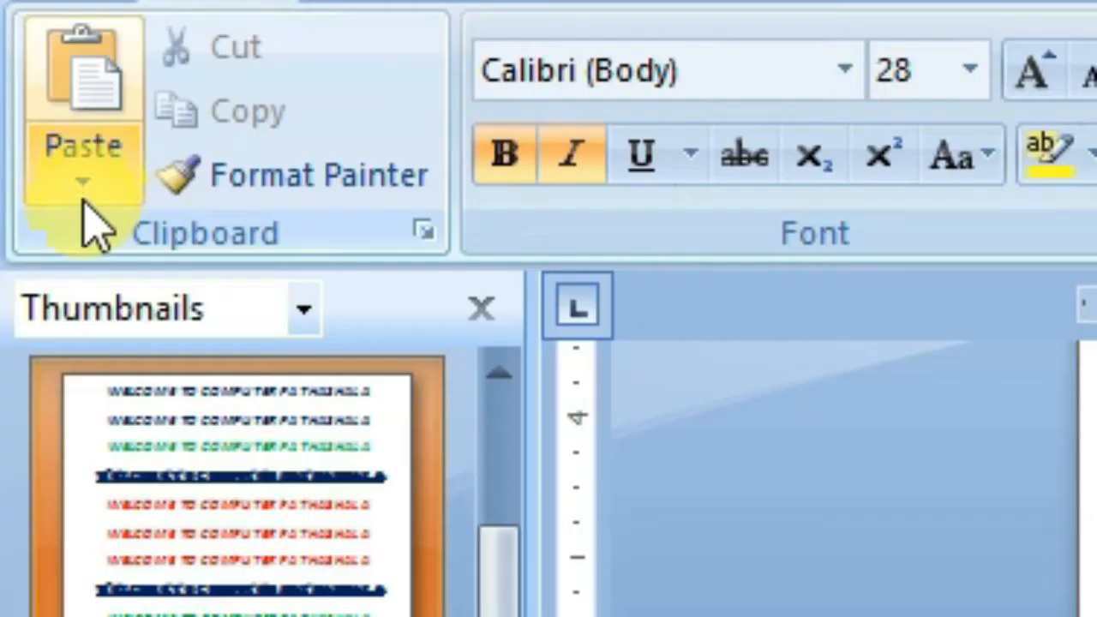
click(77, 186)
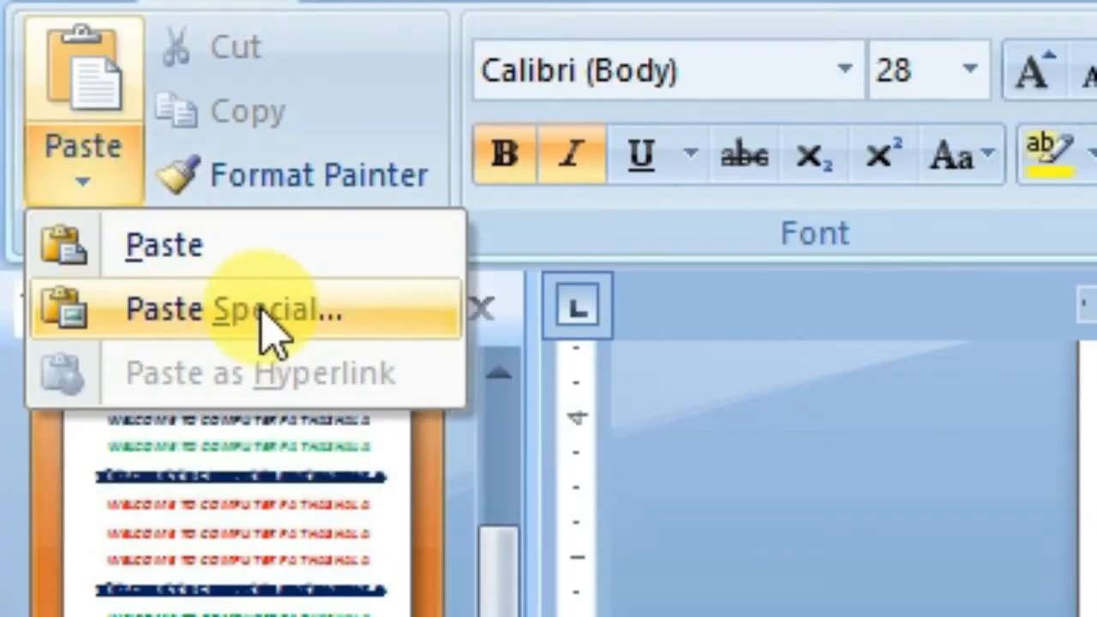
click(276, 314)
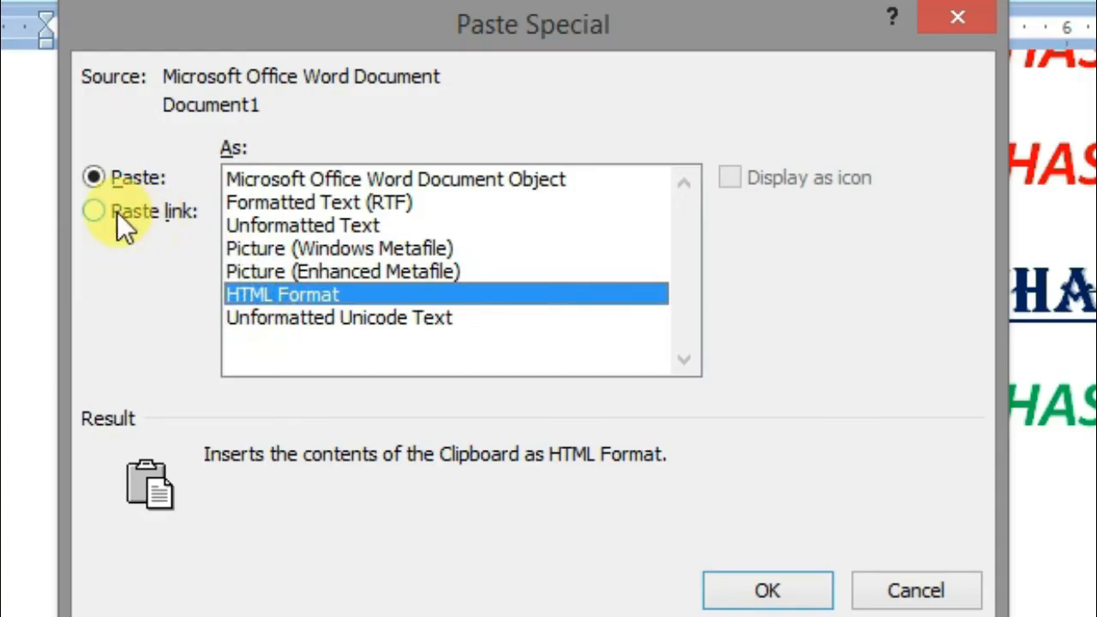
click(117, 212)
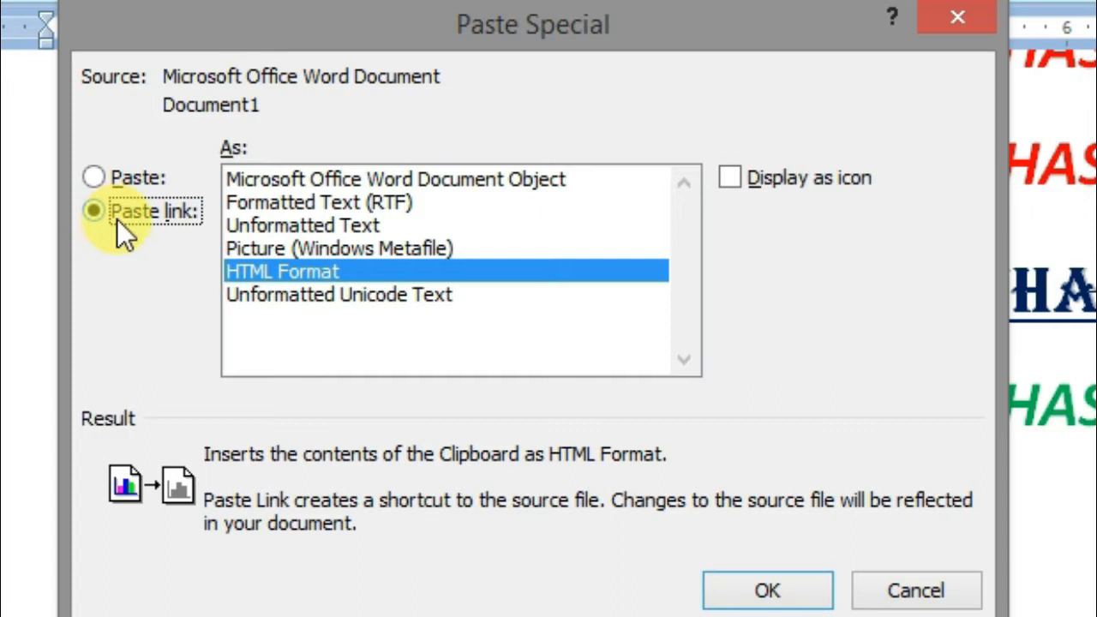
click(264, 228)
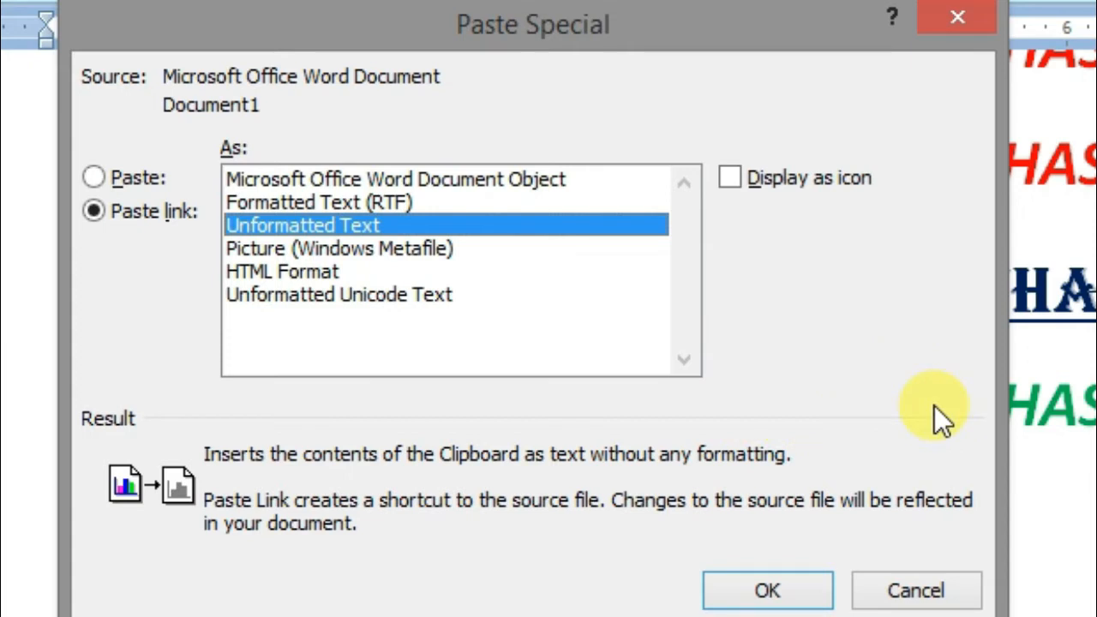
click(795, 600)
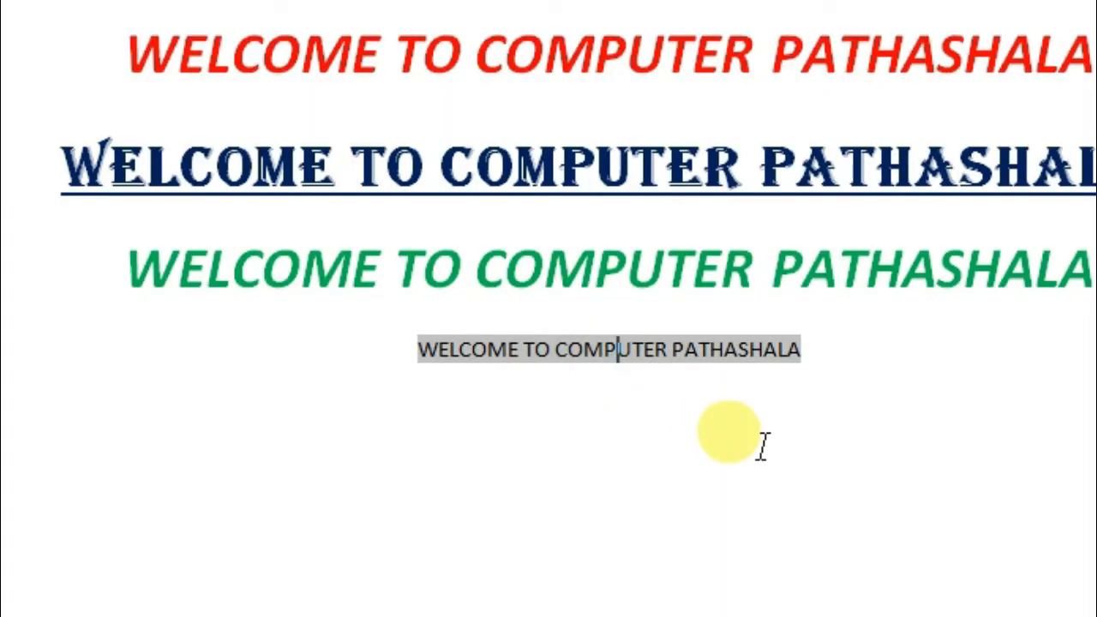
click(762, 446)
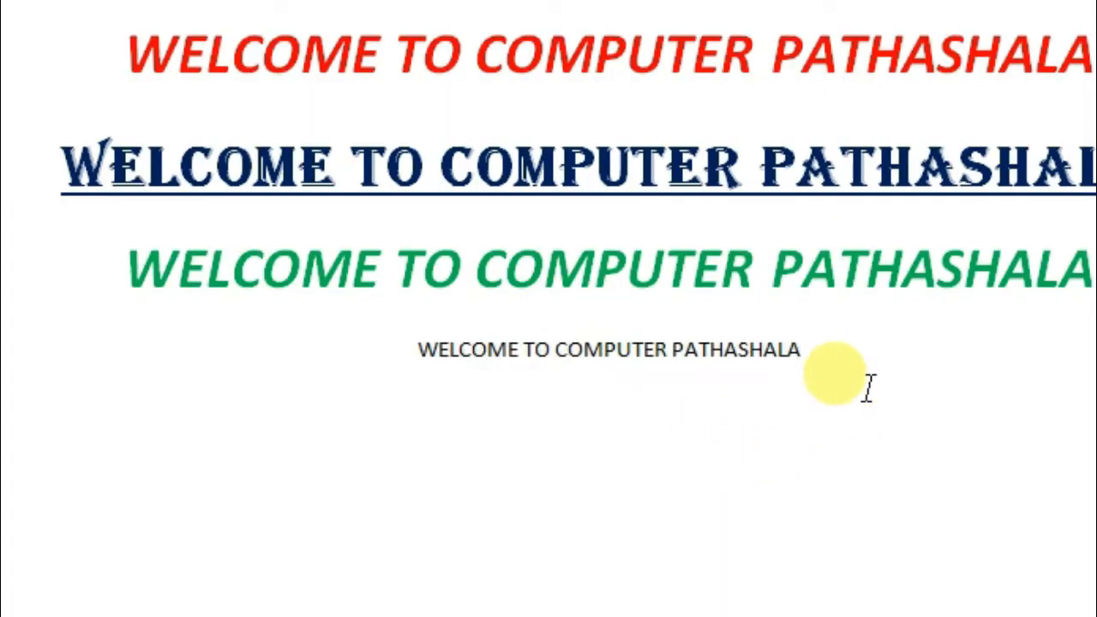
drag(819, 358, 385, 354)
click(515, 411)
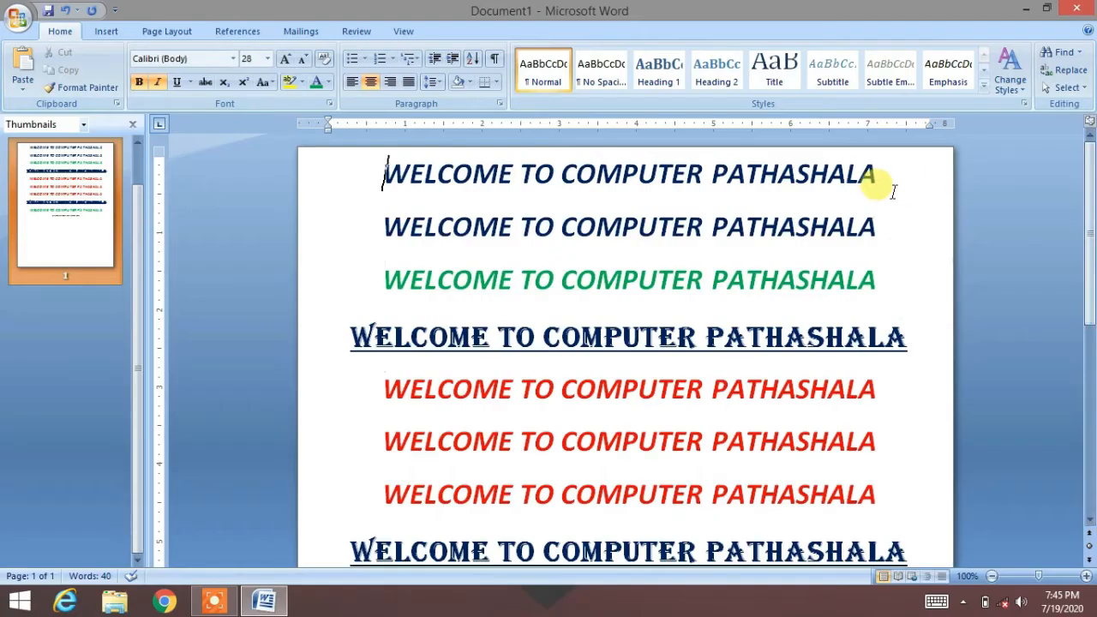
- Apply strikethrough to the first welcome line
drag(877, 176, 404, 140)
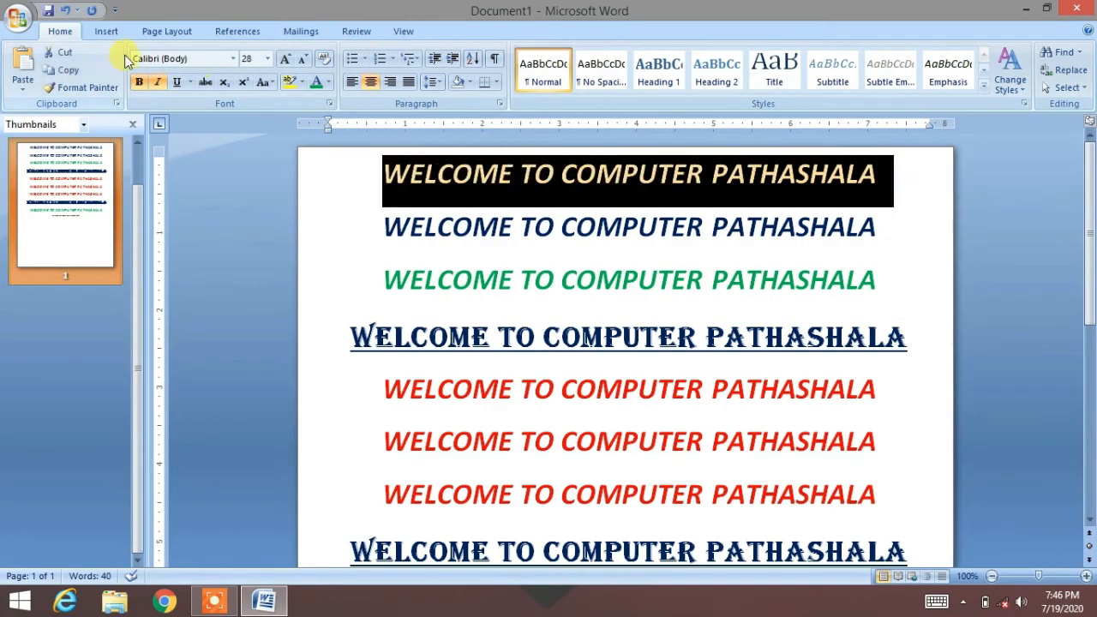
click(205, 82)
click(456, 281)
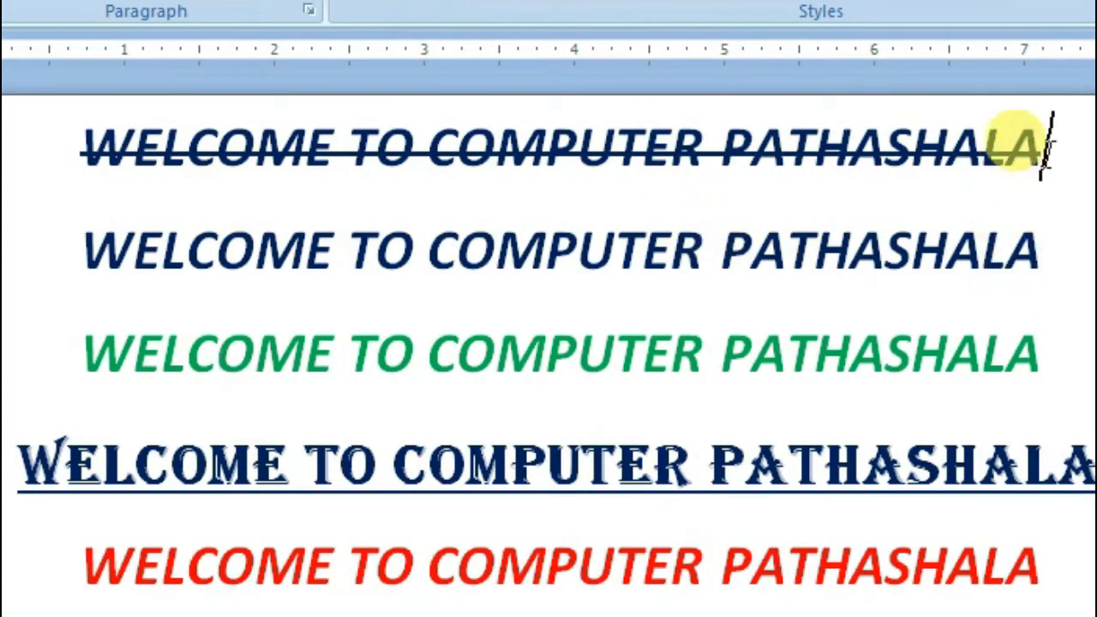
- Remove the strikethrough from the first welcome line
drag(1044, 146, 128, 137)
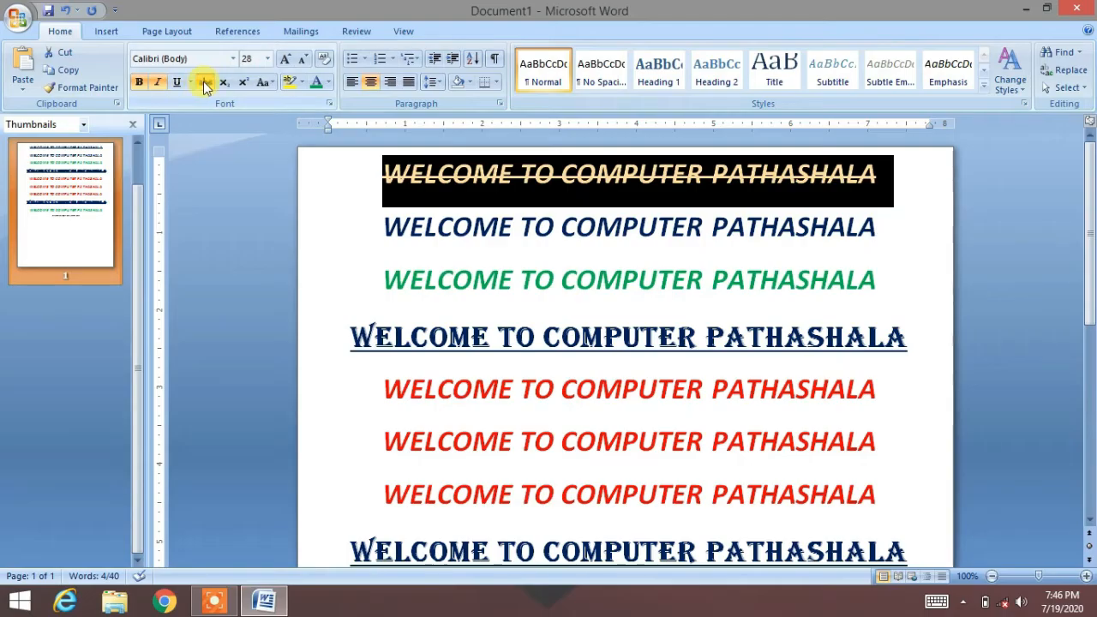
click(206, 81)
click(459, 280)
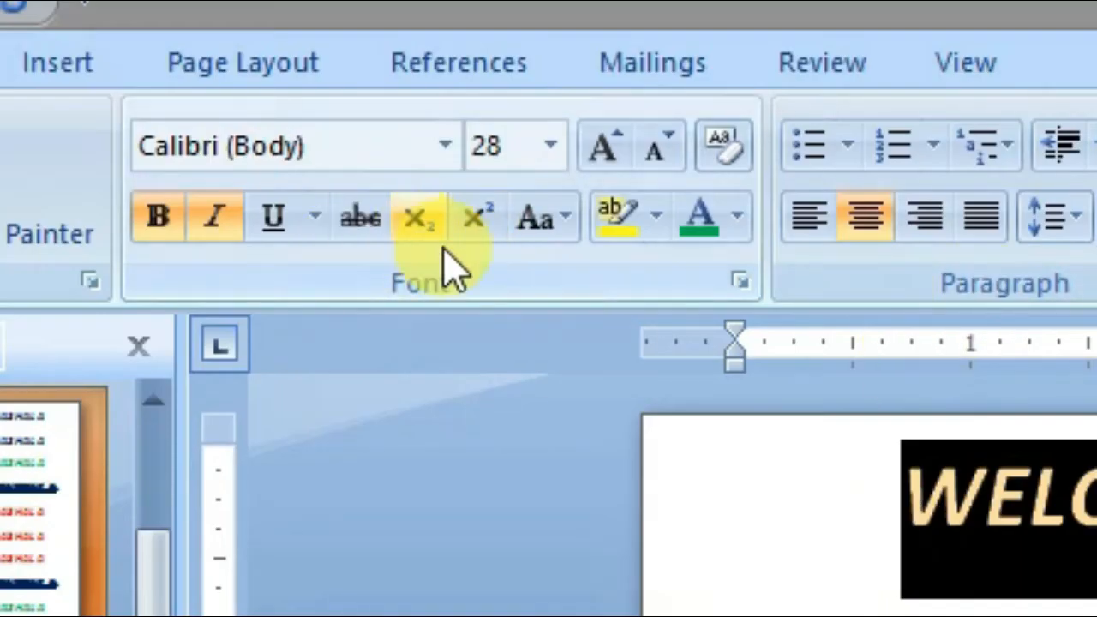
click(738, 281)
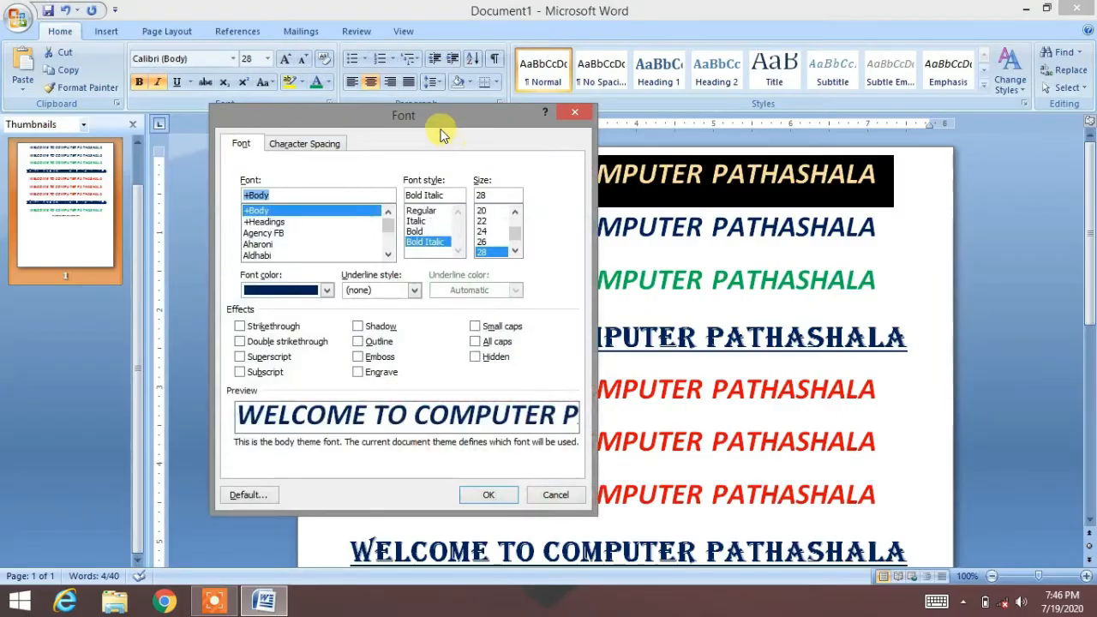
drag(441, 128, 609, 82)
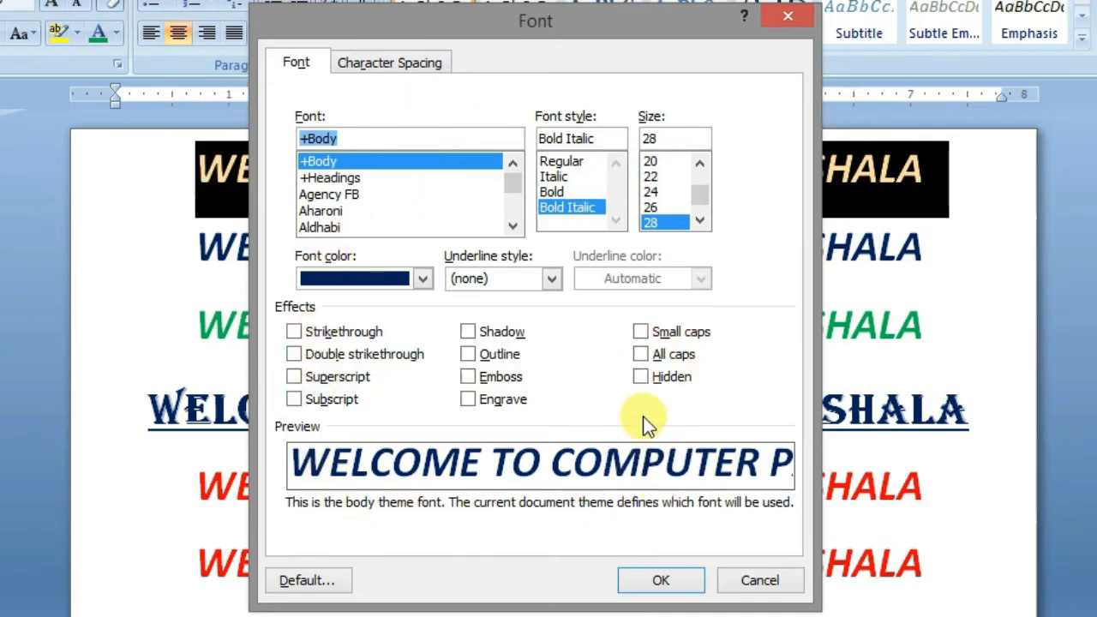
click(782, 16)
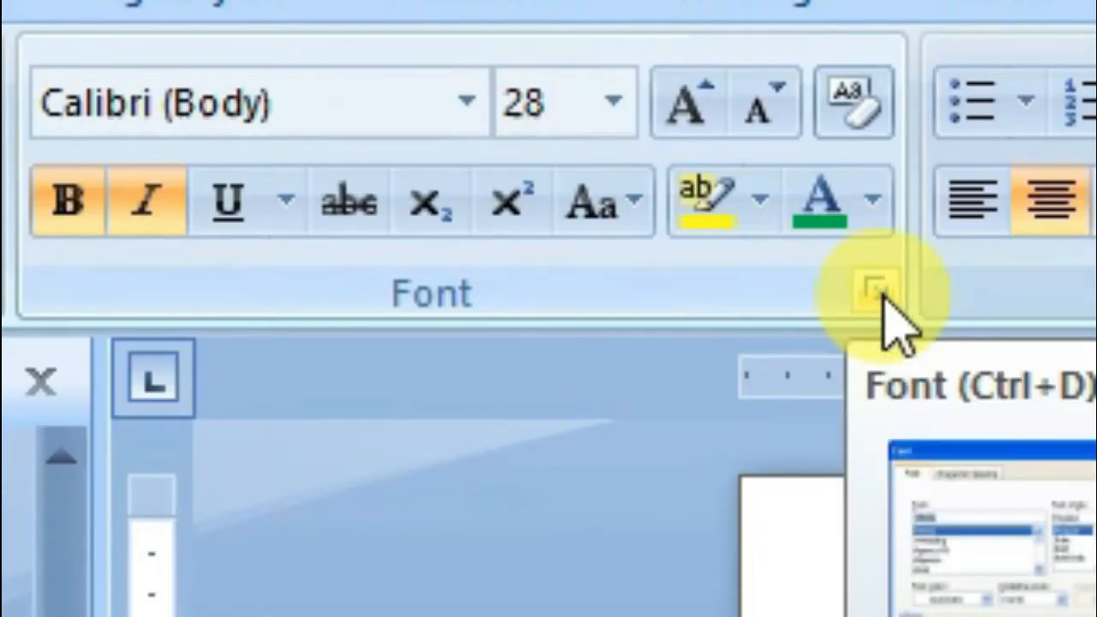
- Open the Font dialog for the first welcome line and choose the Regular font style
click(883, 296)
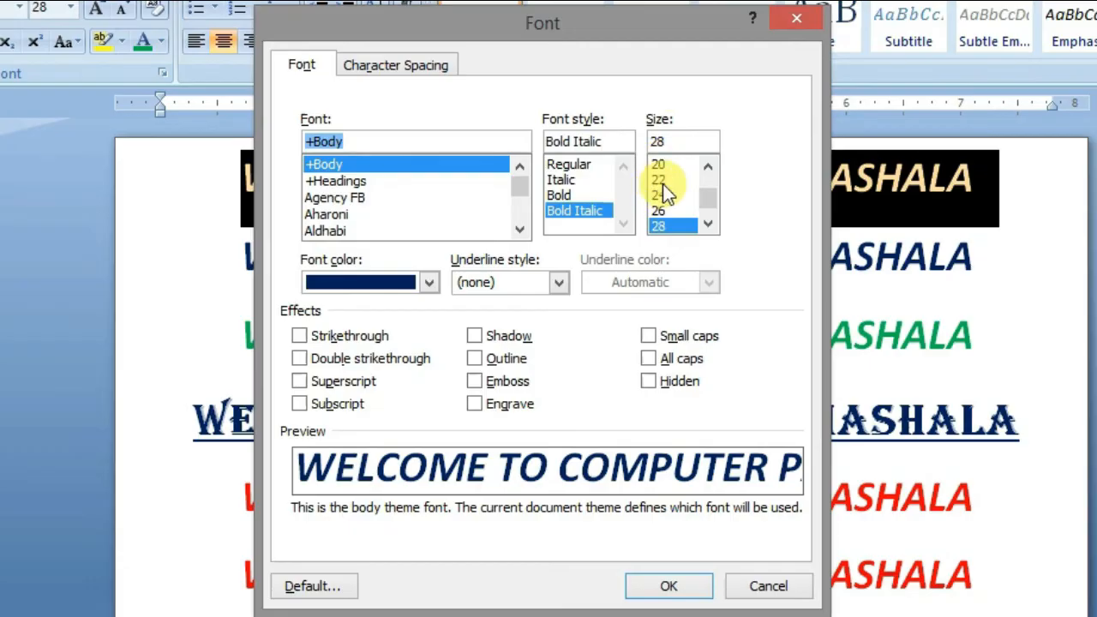
click(600, 165)
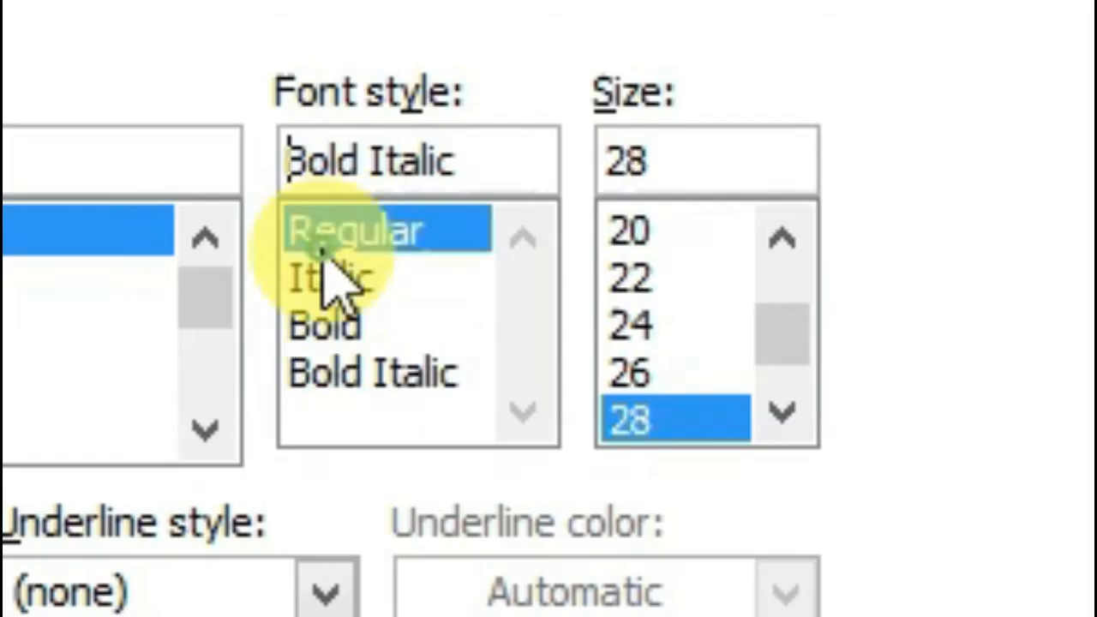
click(315, 329)
click(319, 376)
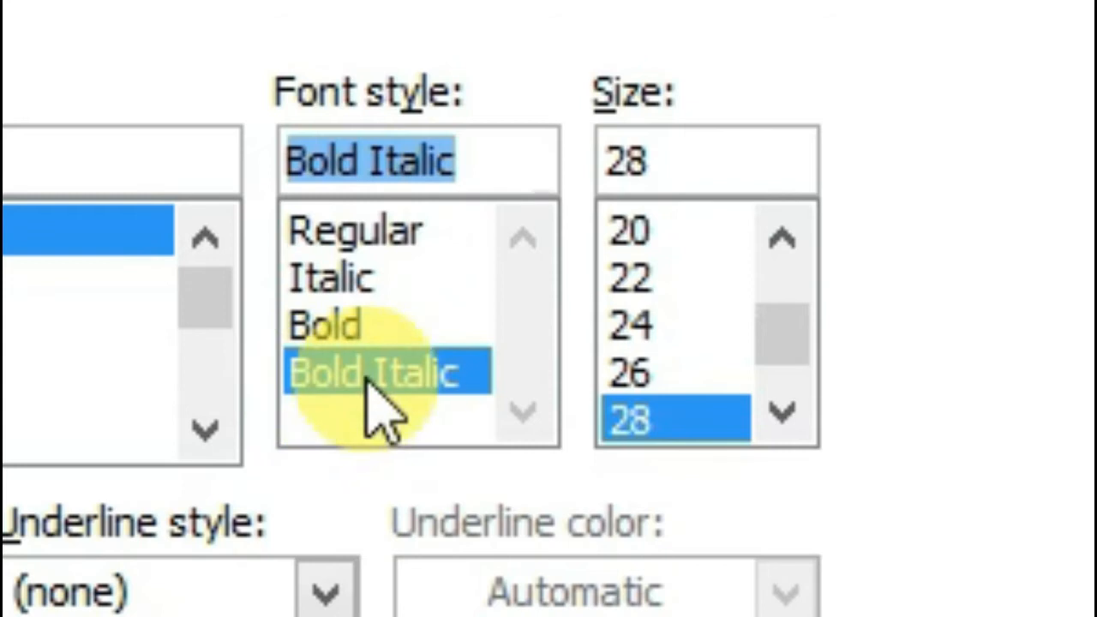
click(364, 236)
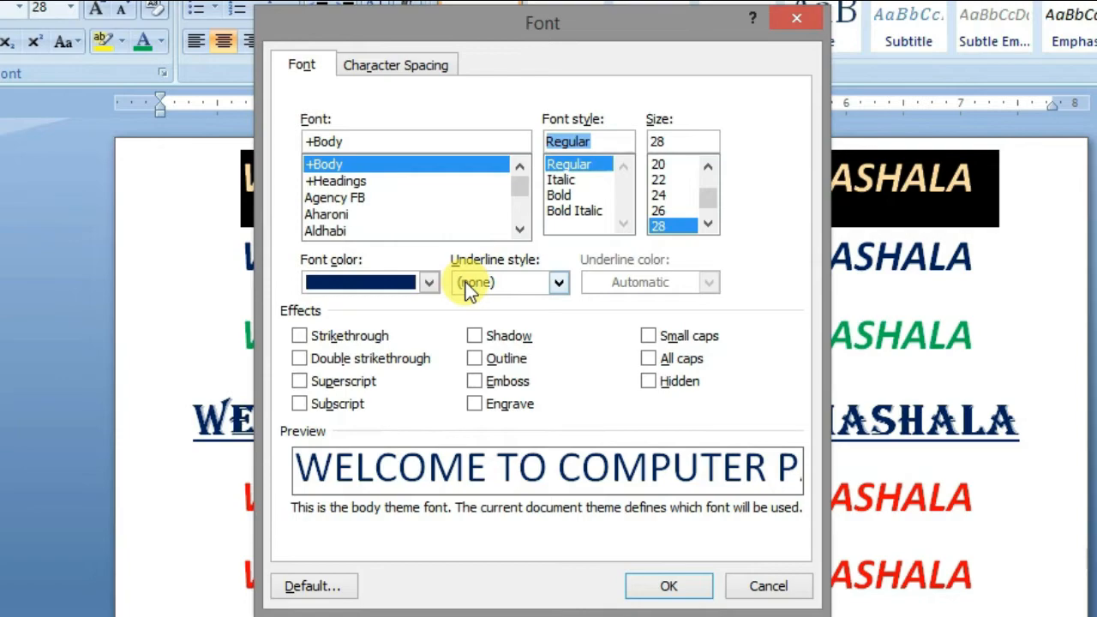
- Set the underline style of the first welcome line to the thick wavy line, after trying the double wavy one
click(862, 536)
drag(567, 355, 549, 454)
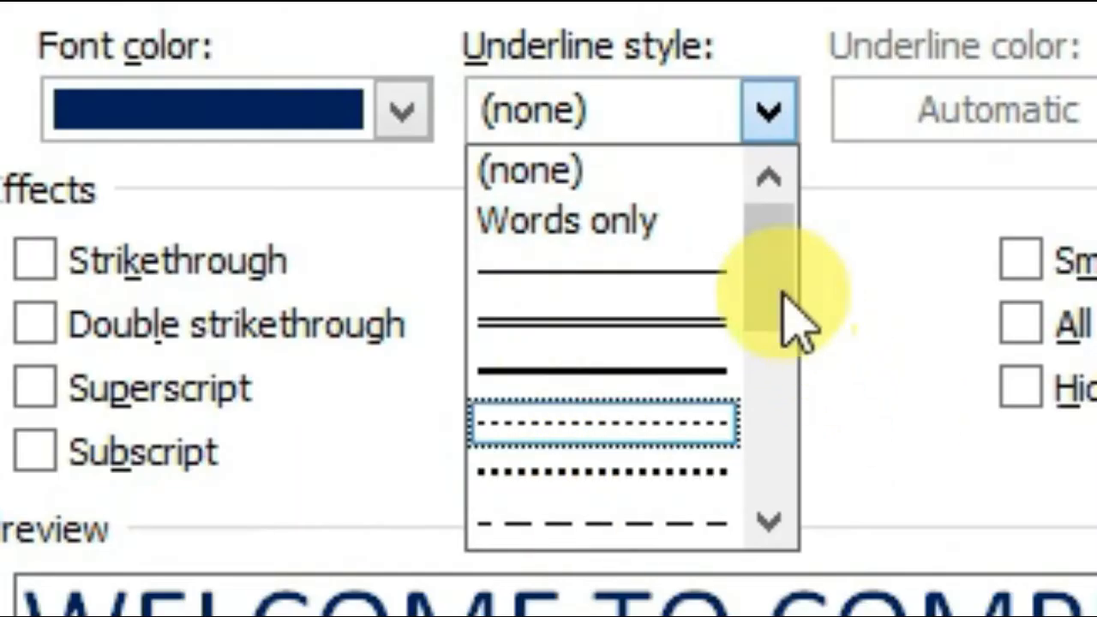
mouse_move(742, 600)
mouse_down()
mouse_move(772, 539)
mouse_move(760, 534)
mouse_up()
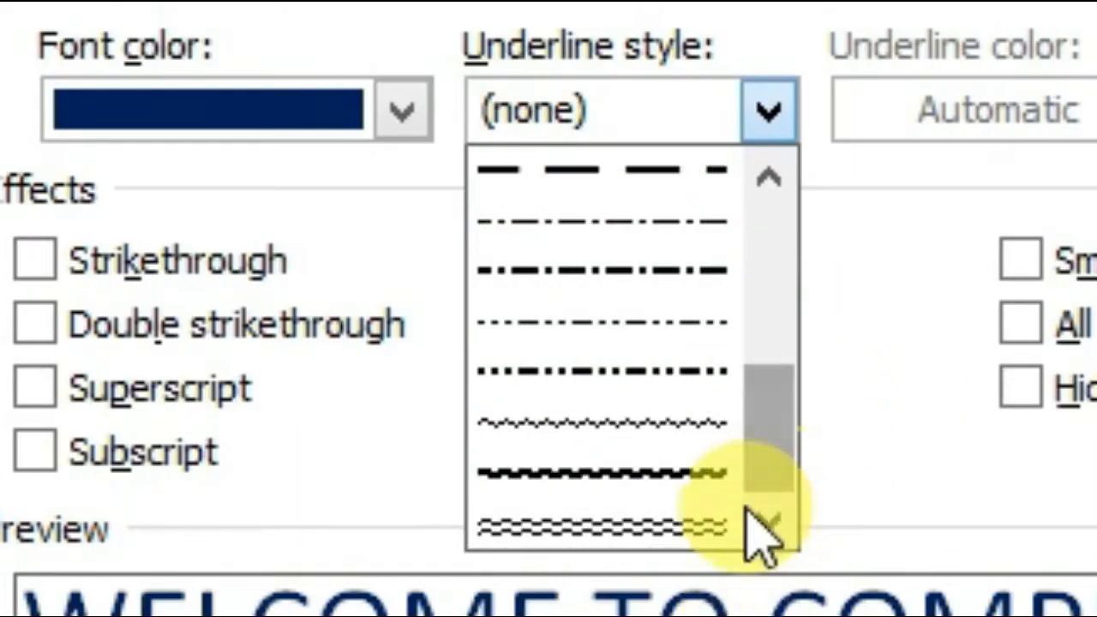
click(691, 525)
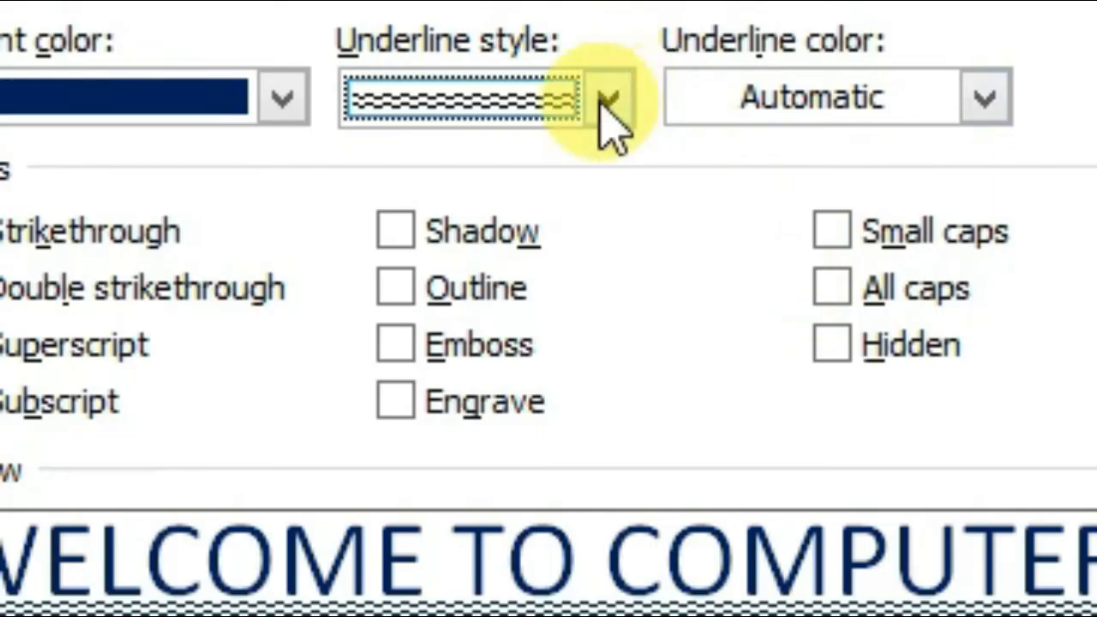
click(608, 112)
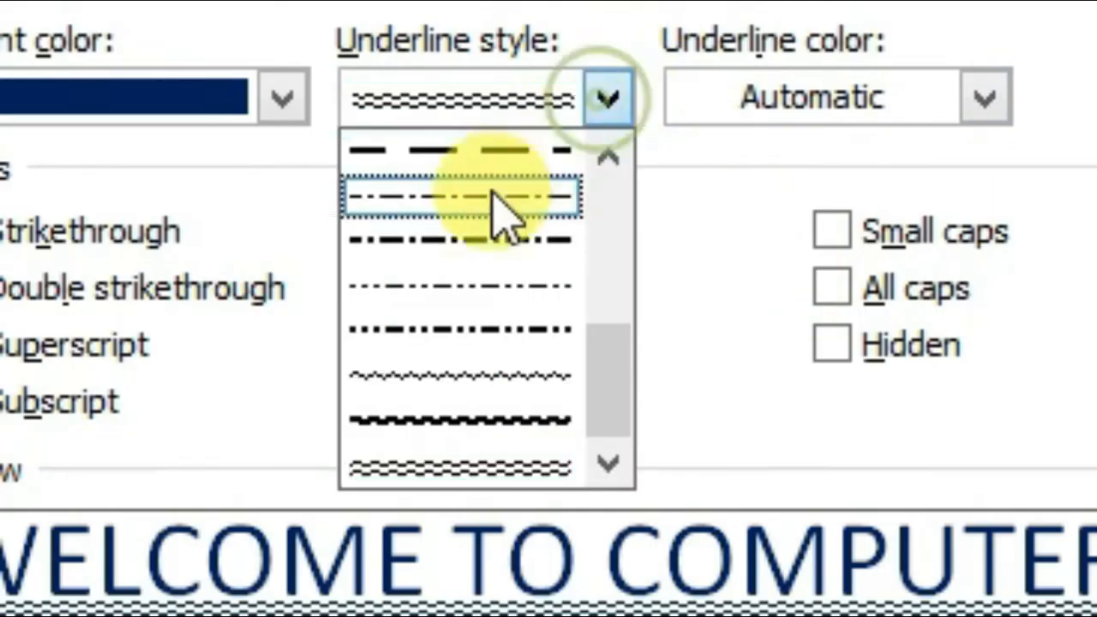
click(411, 420)
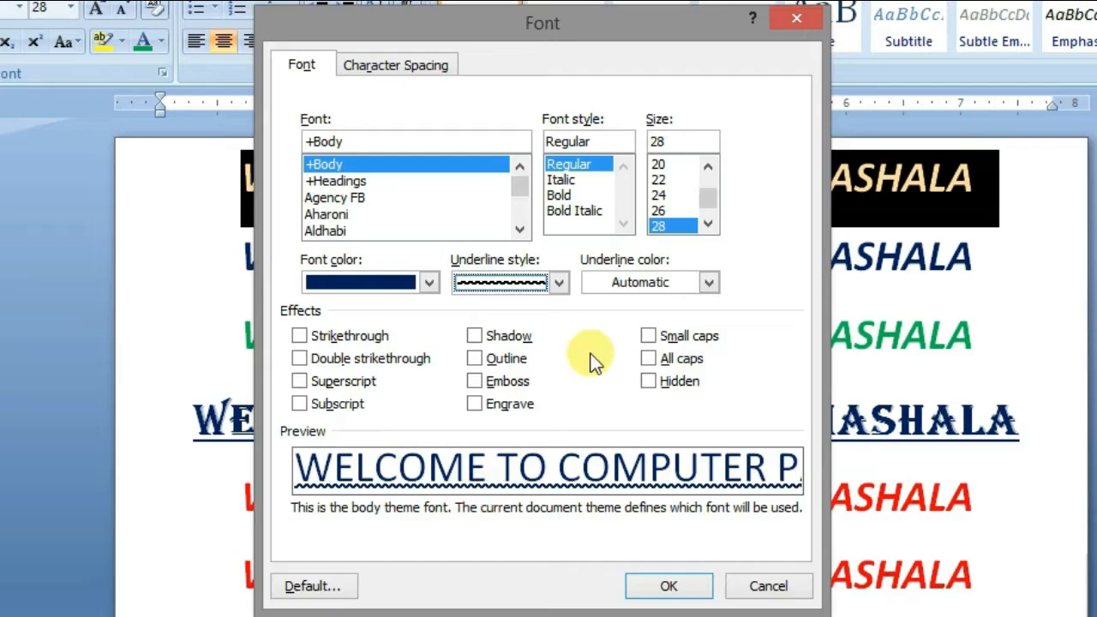
- Set the first welcome line's underline color to red and apply the font settings
click(676, 294)
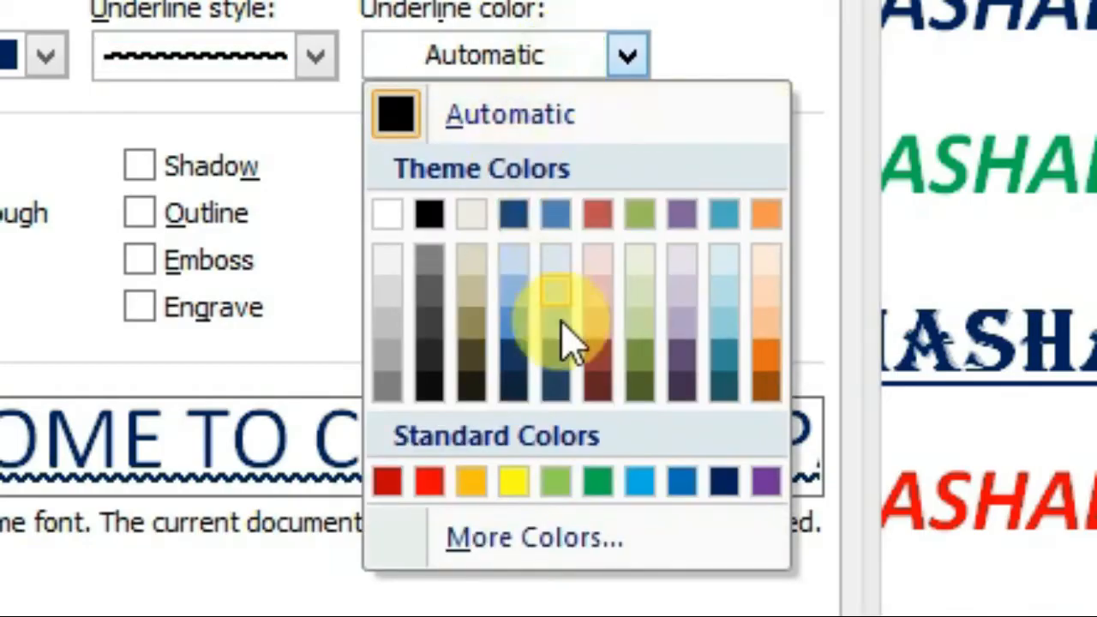
click(388, 482)
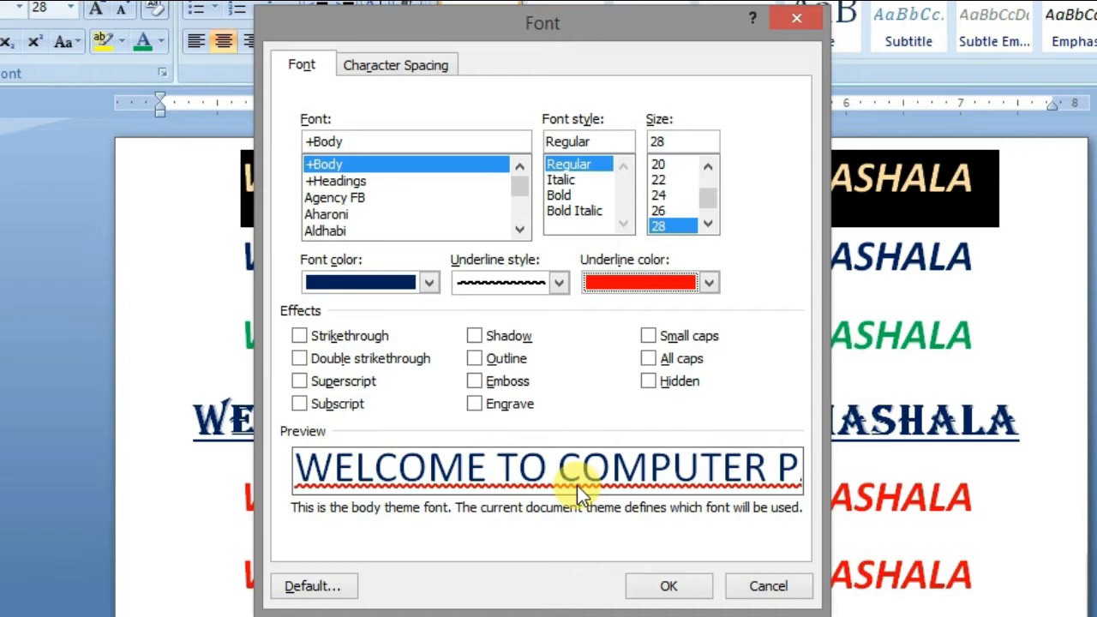
click(645, 585)
click(891, 360)
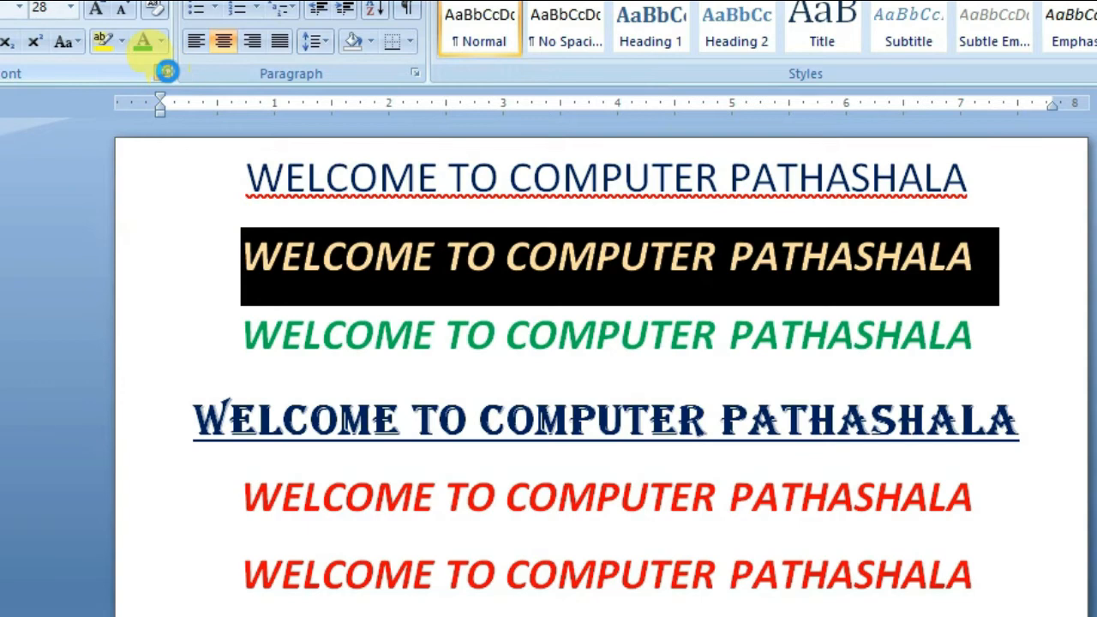
- Apply the Double strikethrough effect to the second welcome line through the Font dialog, after trying single Strikethrough
click(337, 100)
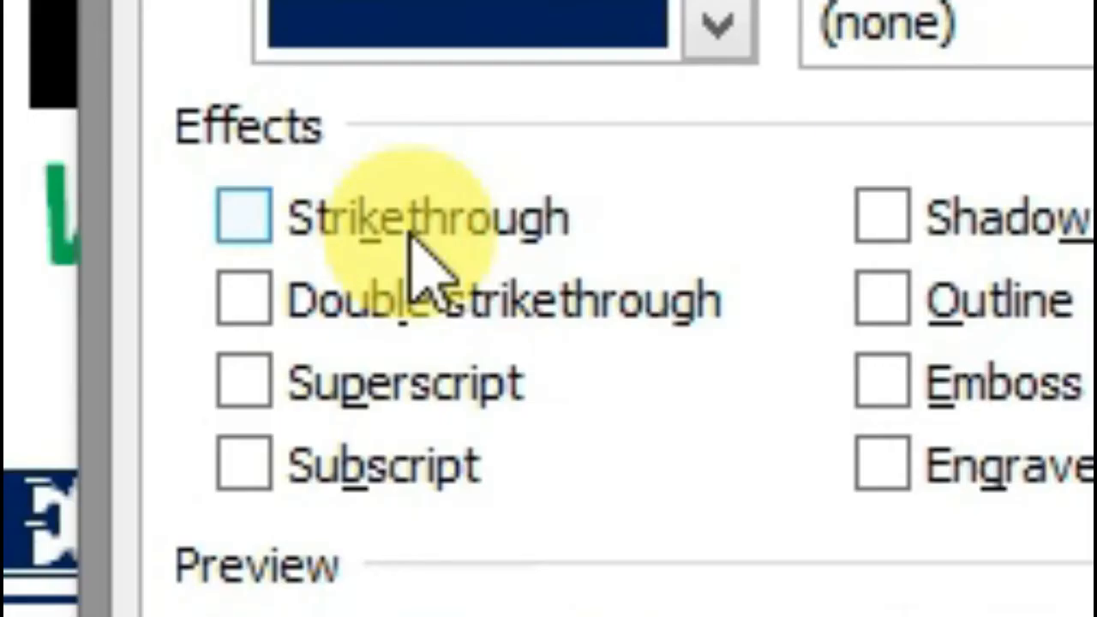
click(411, 235)
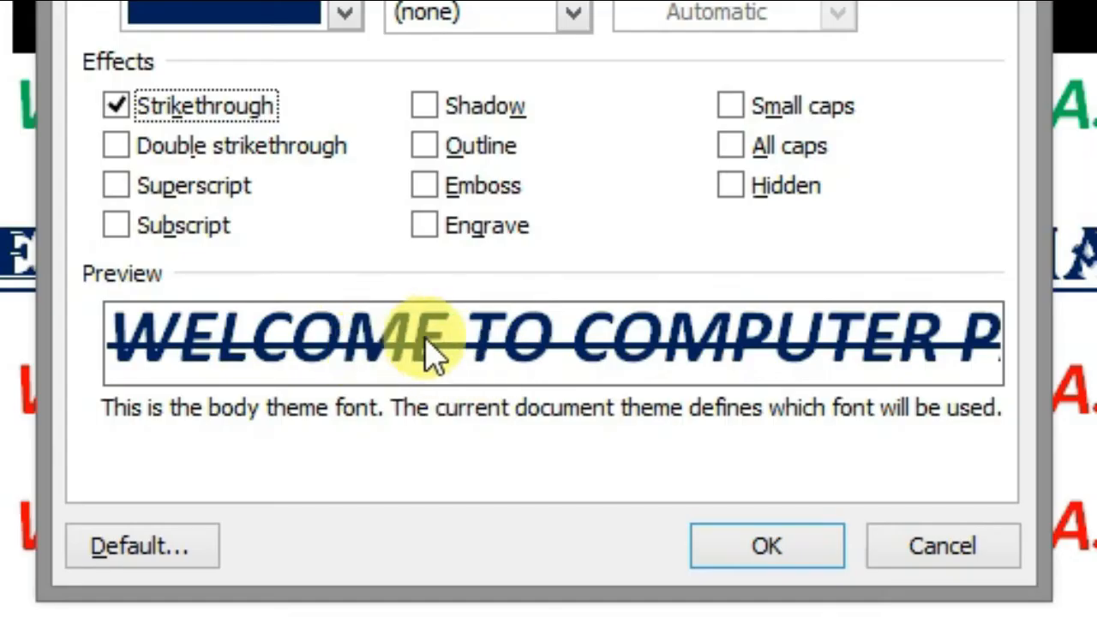
click(135, 149)
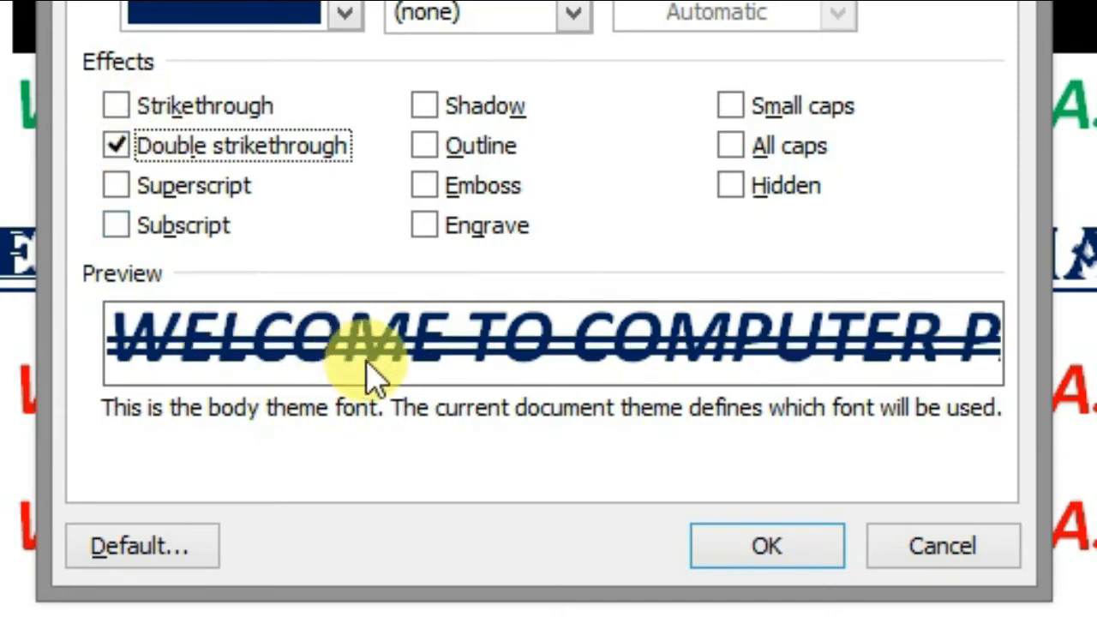
click(718, 559)
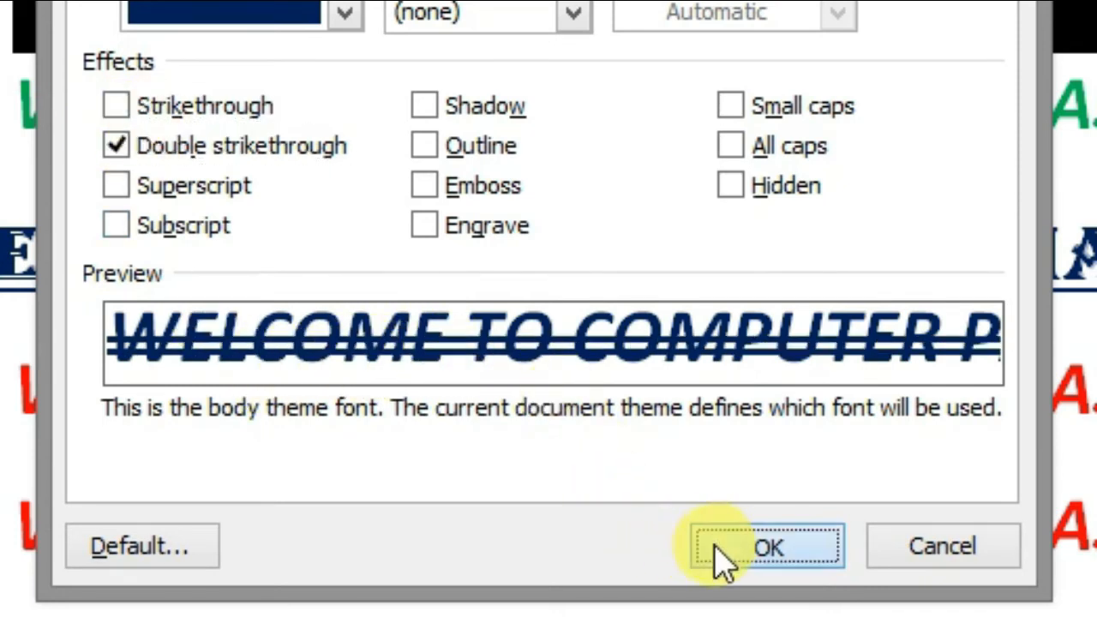
click(853, 330)
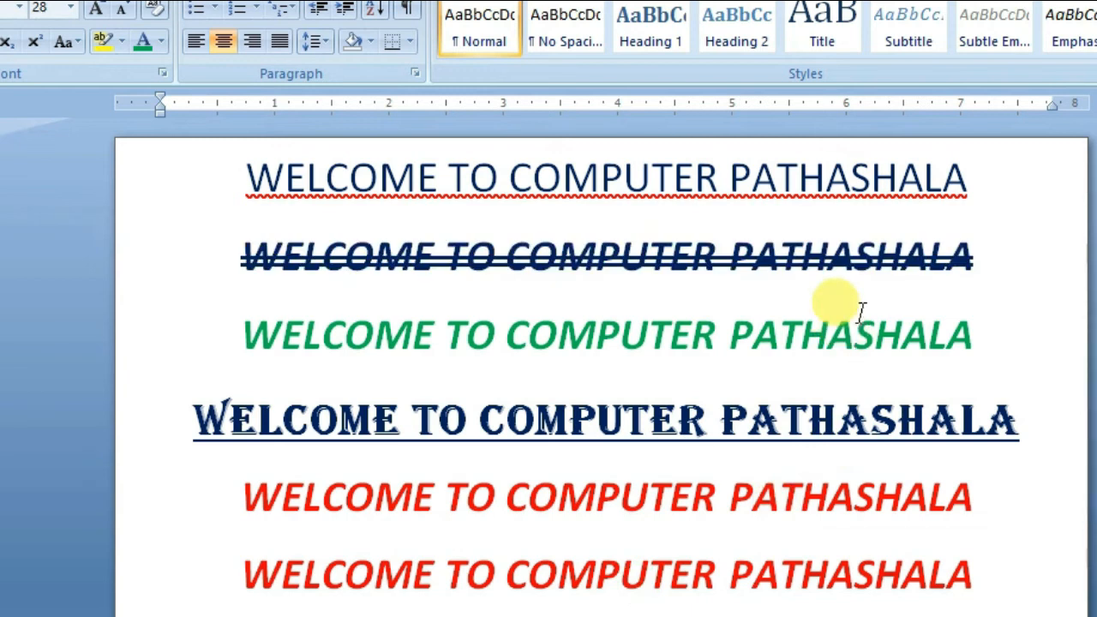
- Apply the Shadow effect to the green third welcome line through the Font dialog
drag(977, 330, 362, 358)
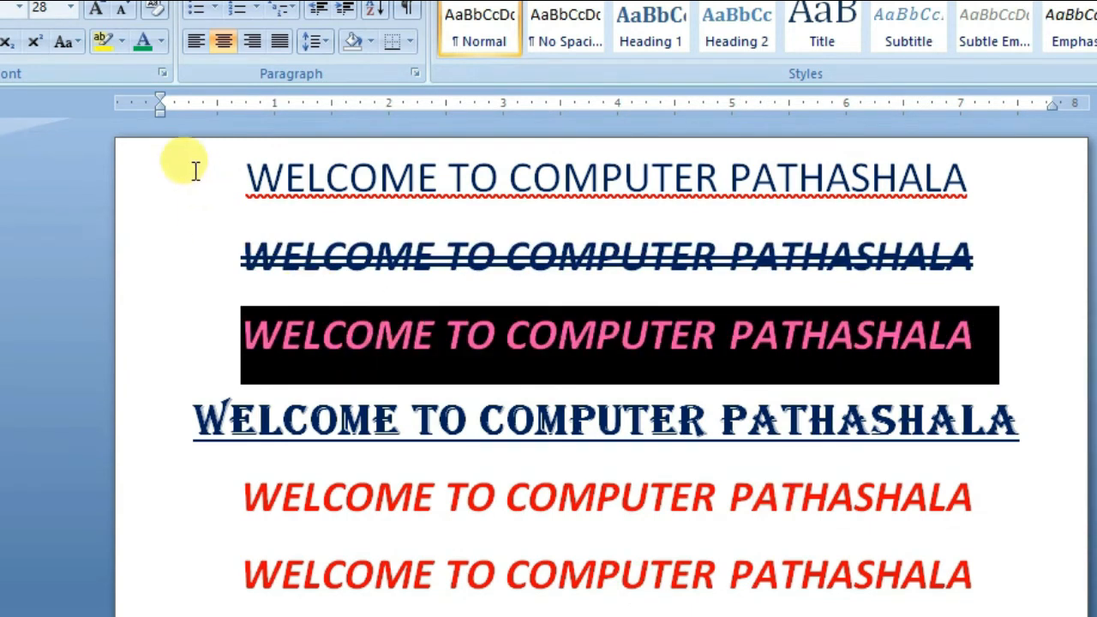
click(162, 74)
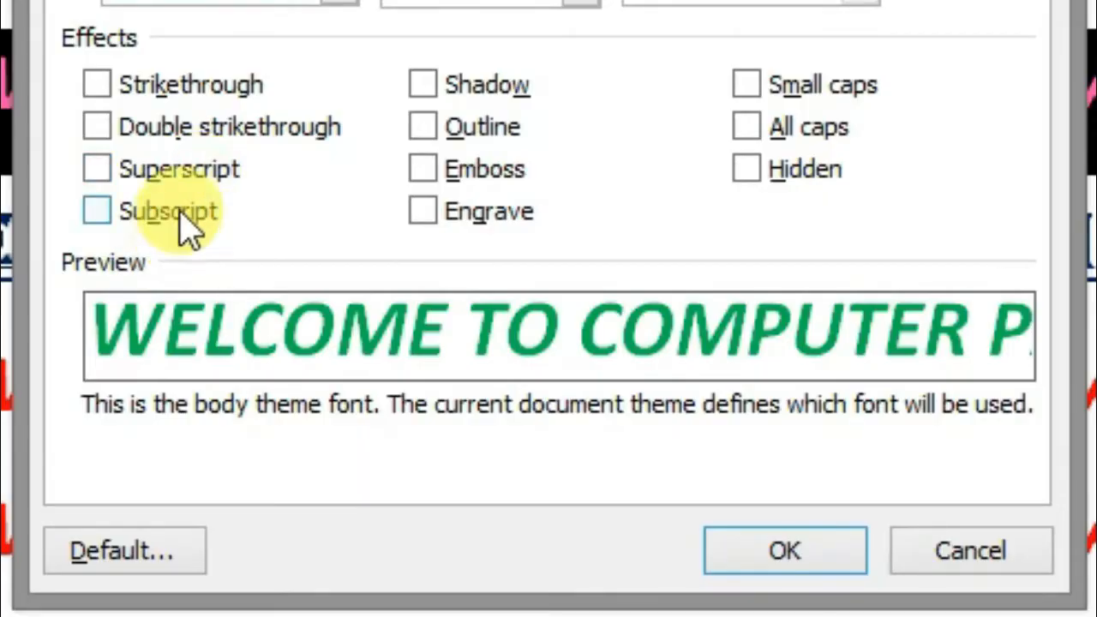
click(480, 94)
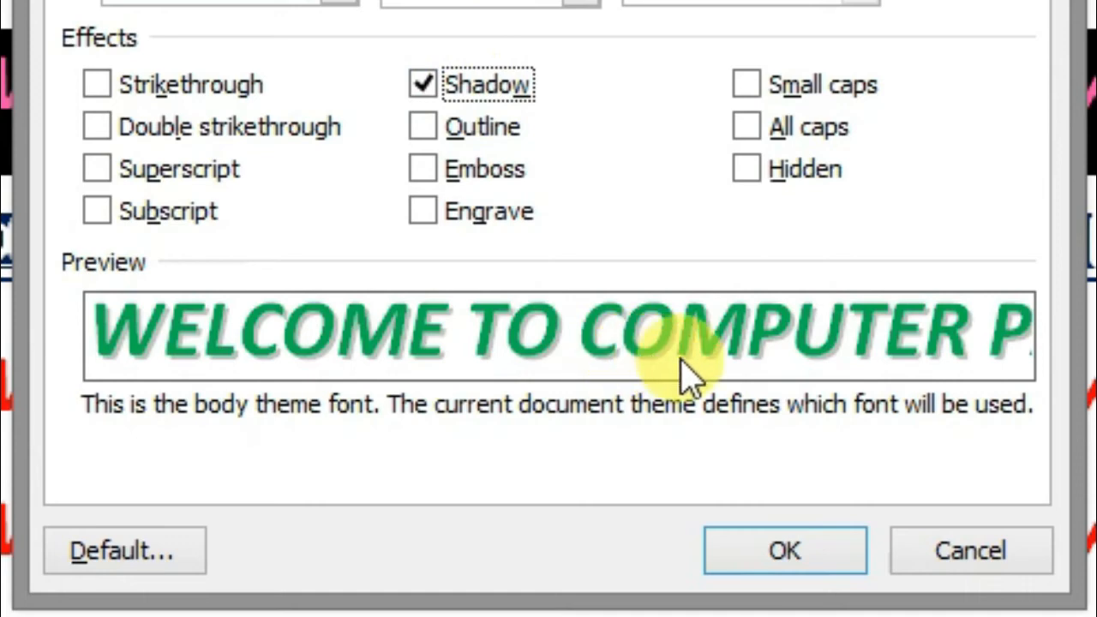
click(742, 558)
- Enlarge the green third welcome line's font size to 80 to inspect its shadow
drag(974, 336, 320, 336)
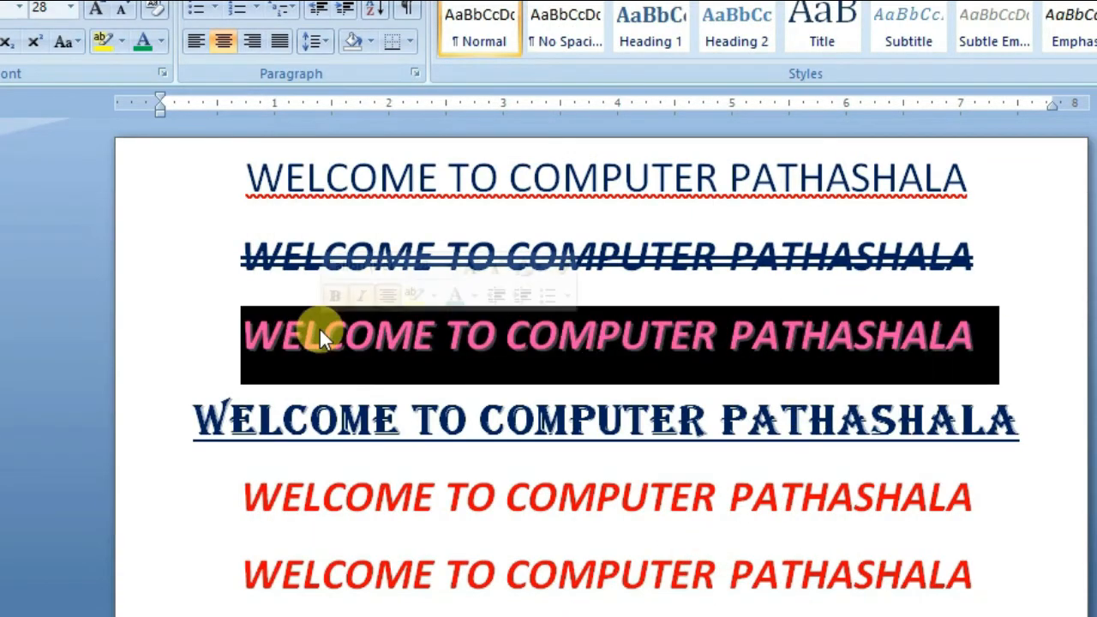
key(ctrl+shift+period)
key(ctrl+shift+period)
key(ctrl+shift+period)
key(ctrl+shift+period)
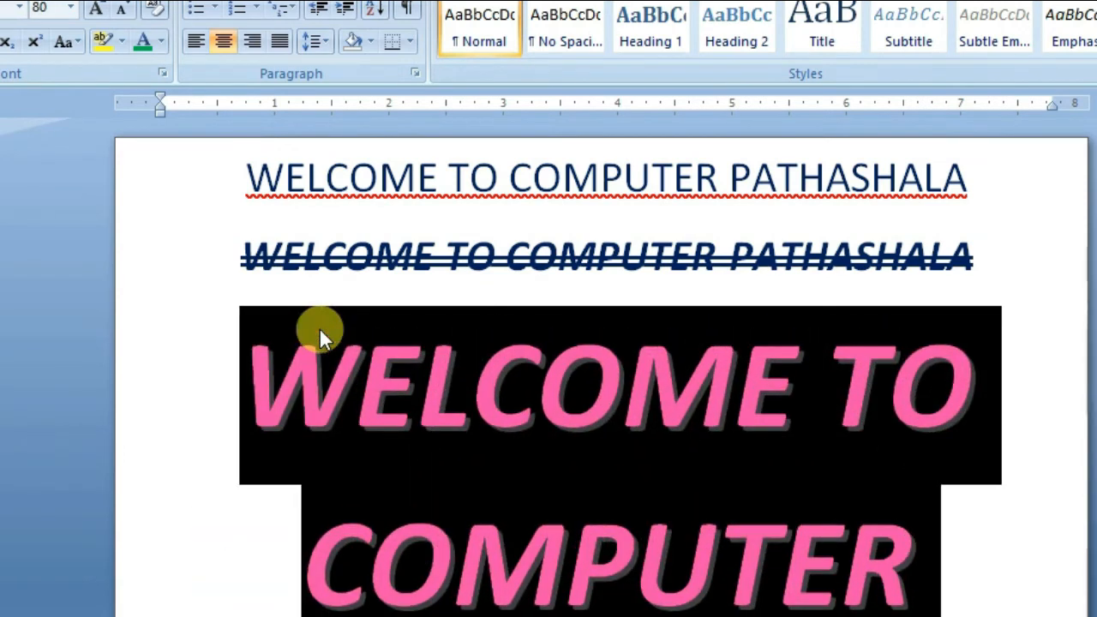
click(424, 612)
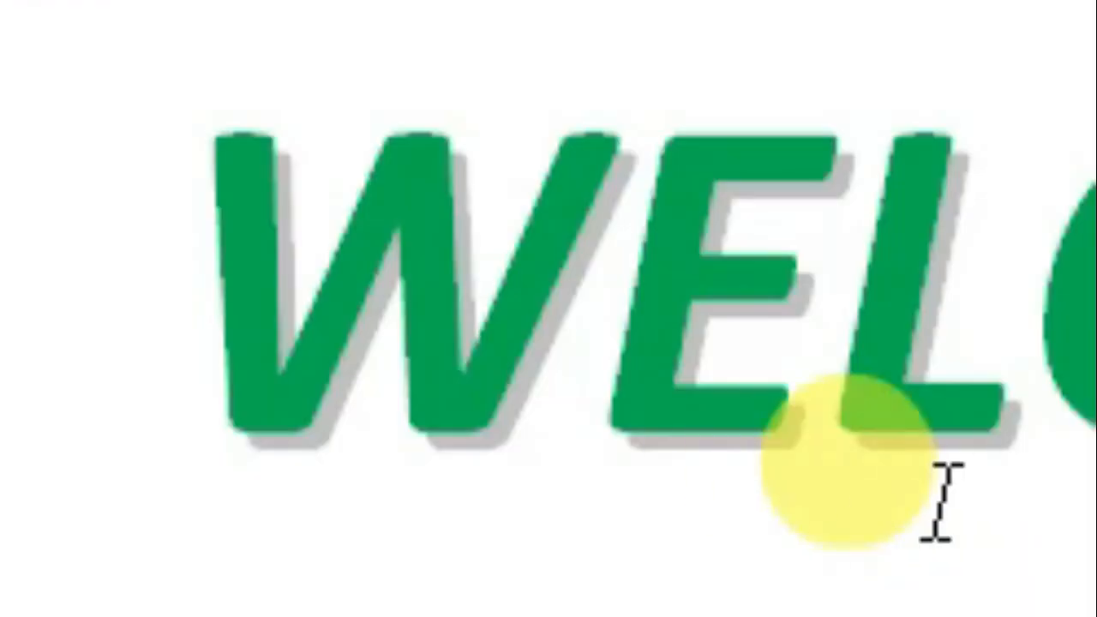
- Reduce the green third welcome line's font size back to 28
key(ctrl+shift+comma)
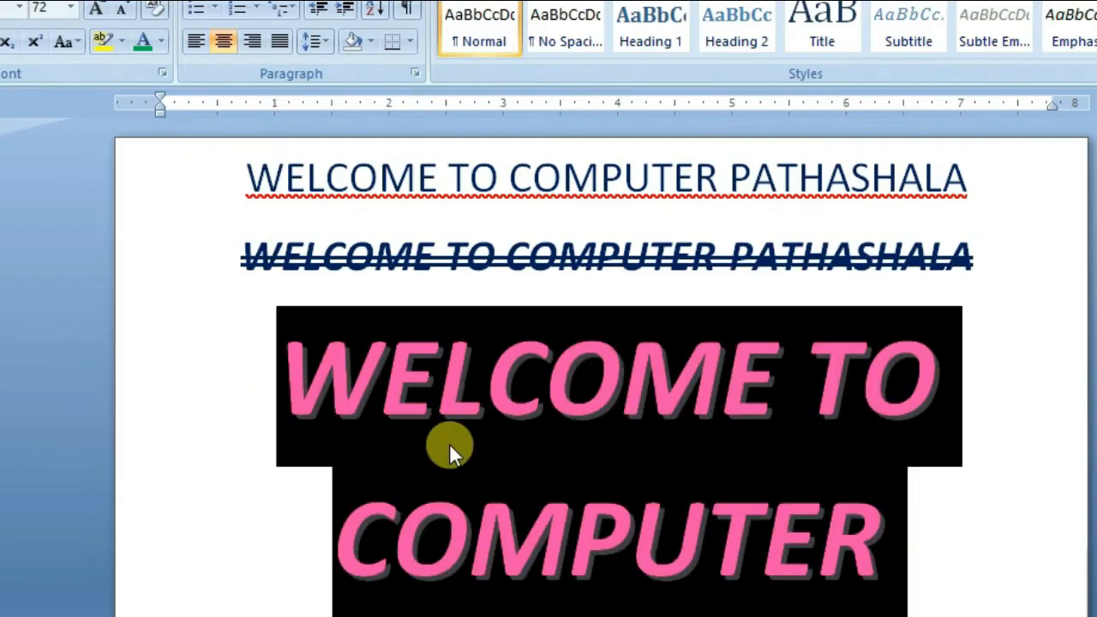
key(ctrl+shift+comma)
key(ctrl+shift+comma)
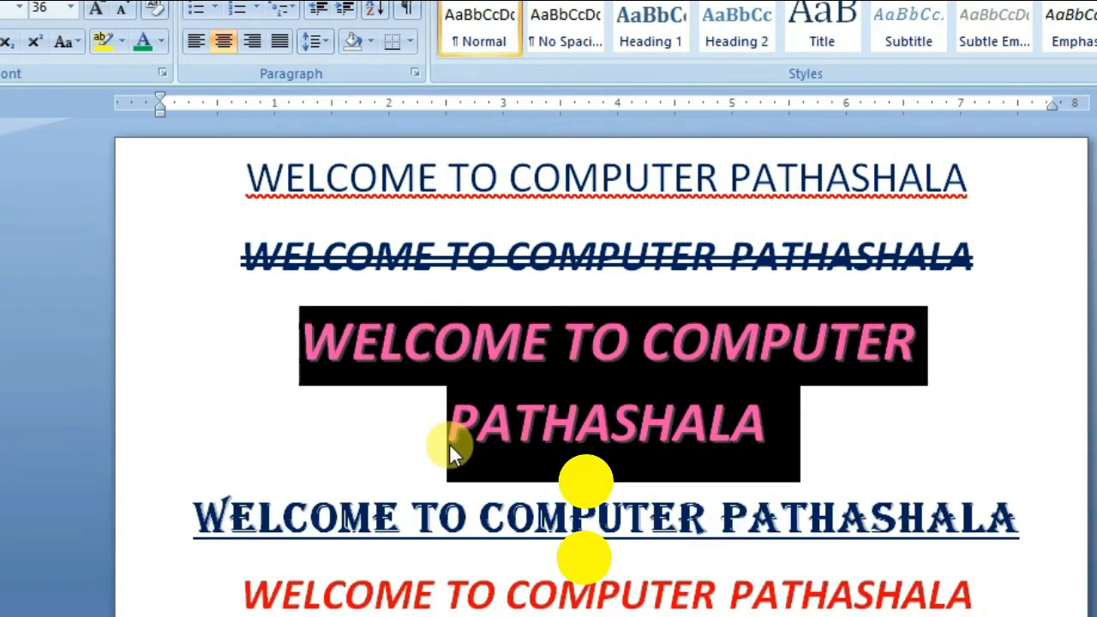
key(ctrl+shift+comma)
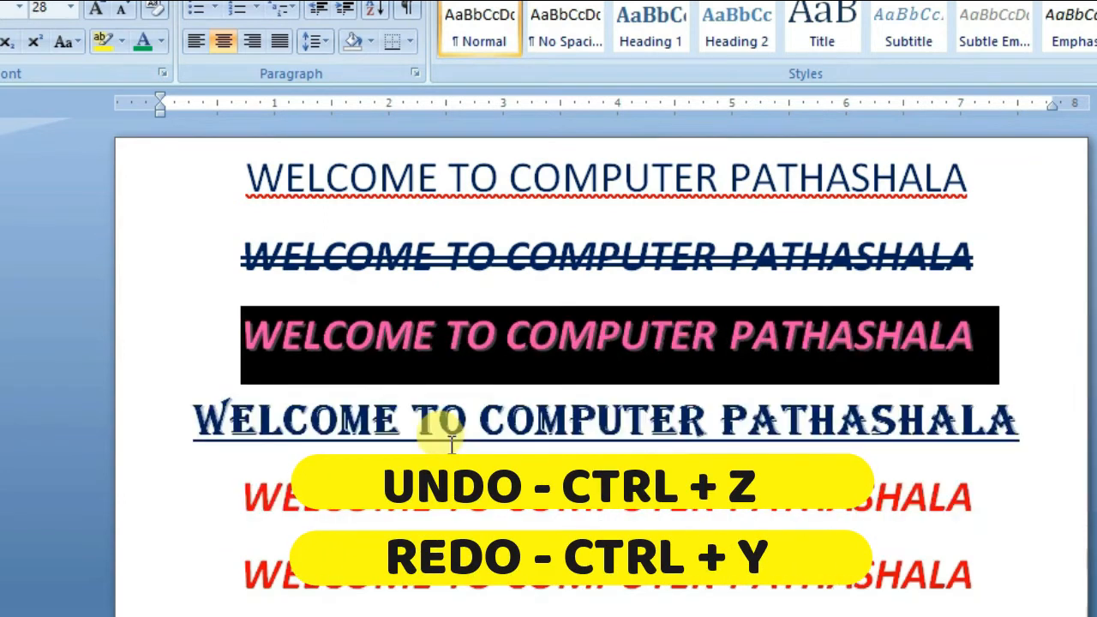
- Undo and redo the third welcome line's last font size reduction several times, ending with it reapplied
key(ctrl+z)
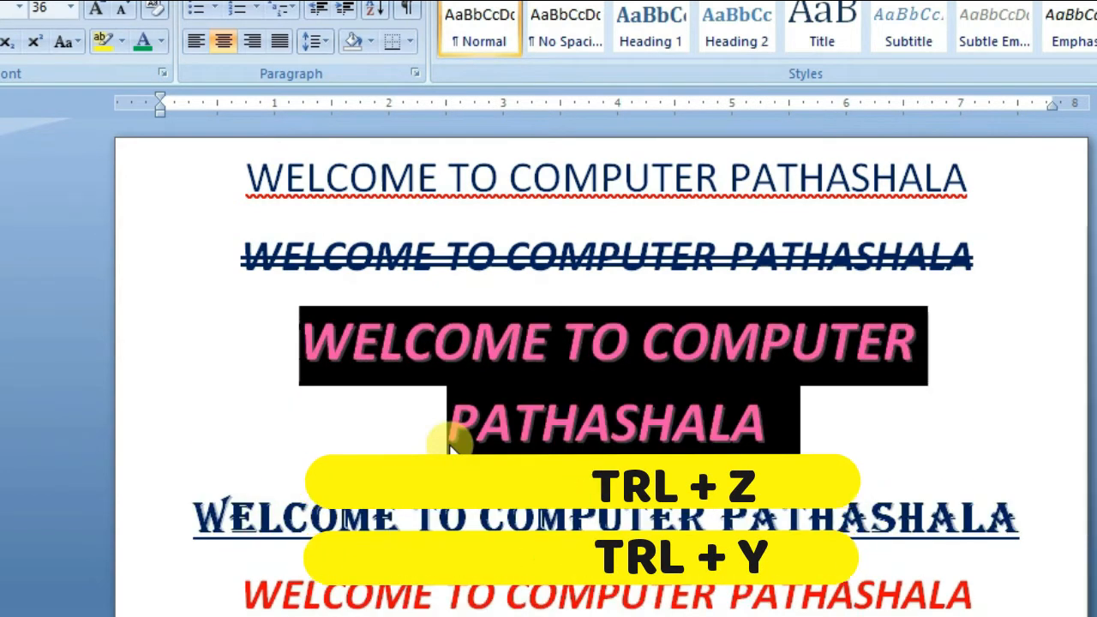
key(ctrl+y)
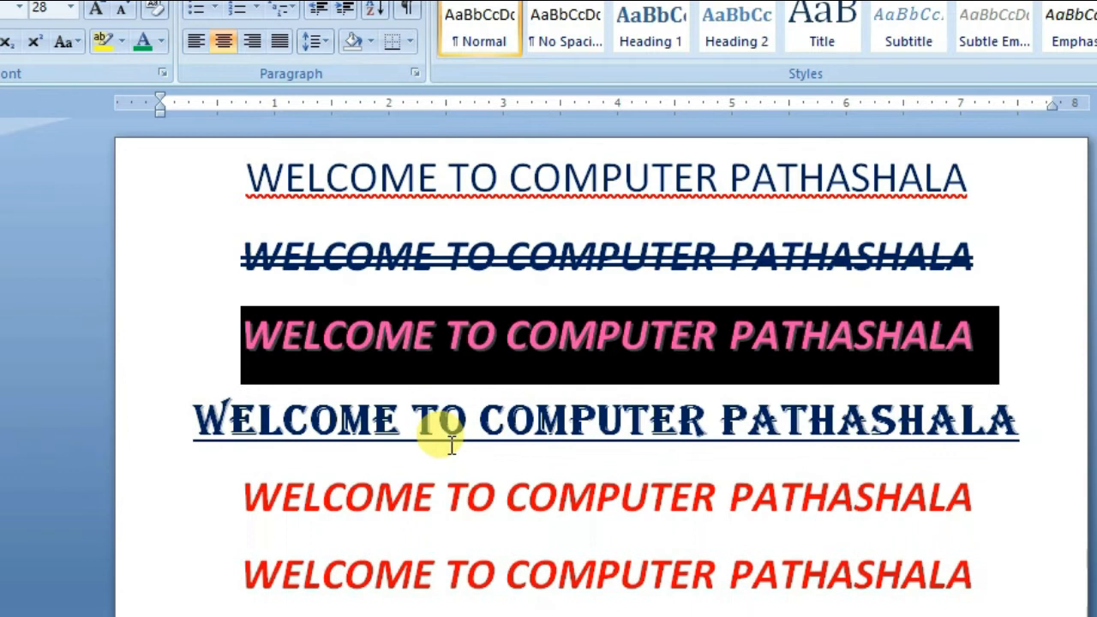
key(ctrl+z)
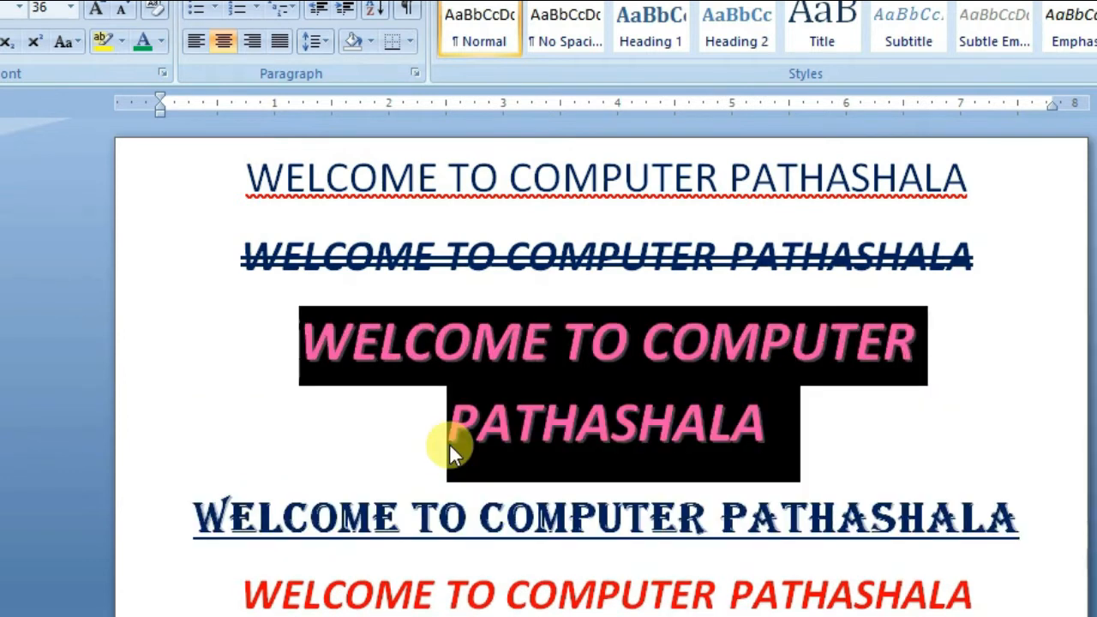
key(ctrl+y)
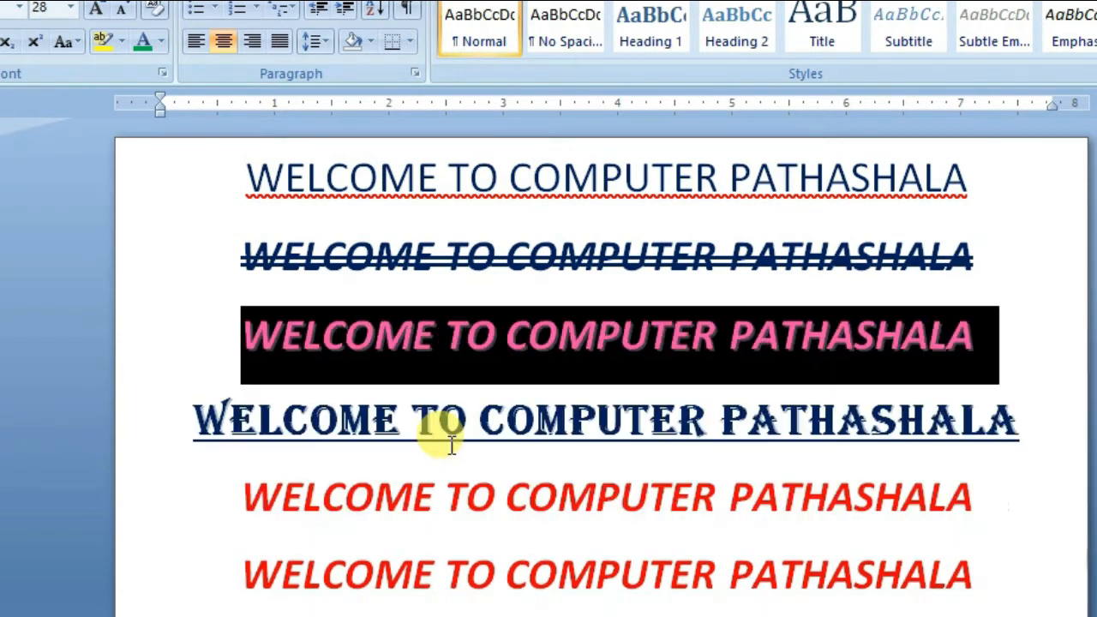
key(ctrl+z)
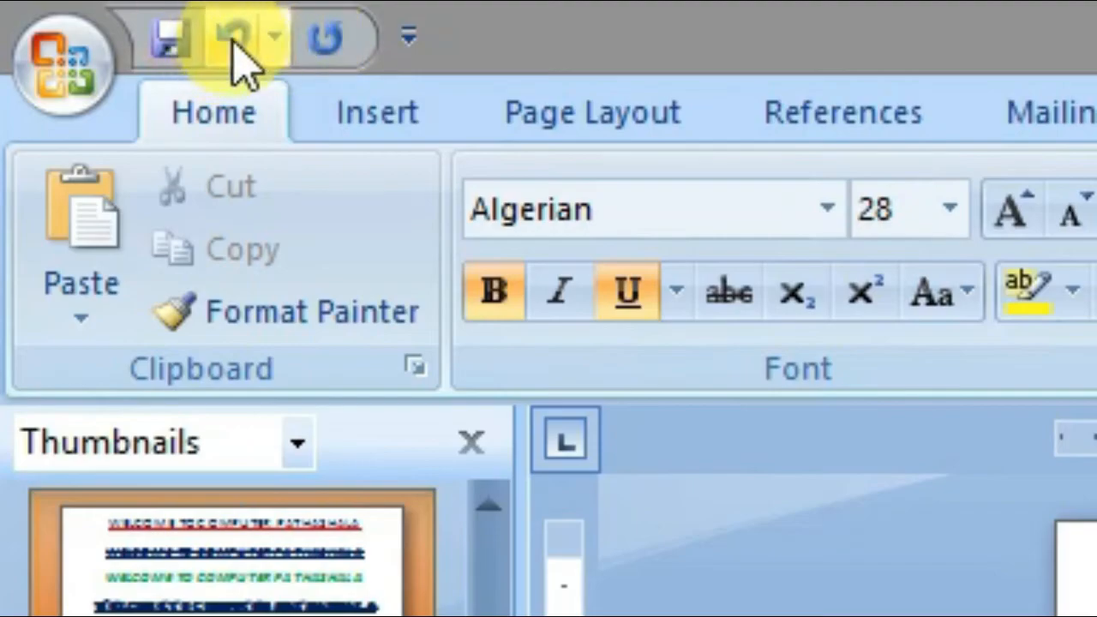
click(219, 40)
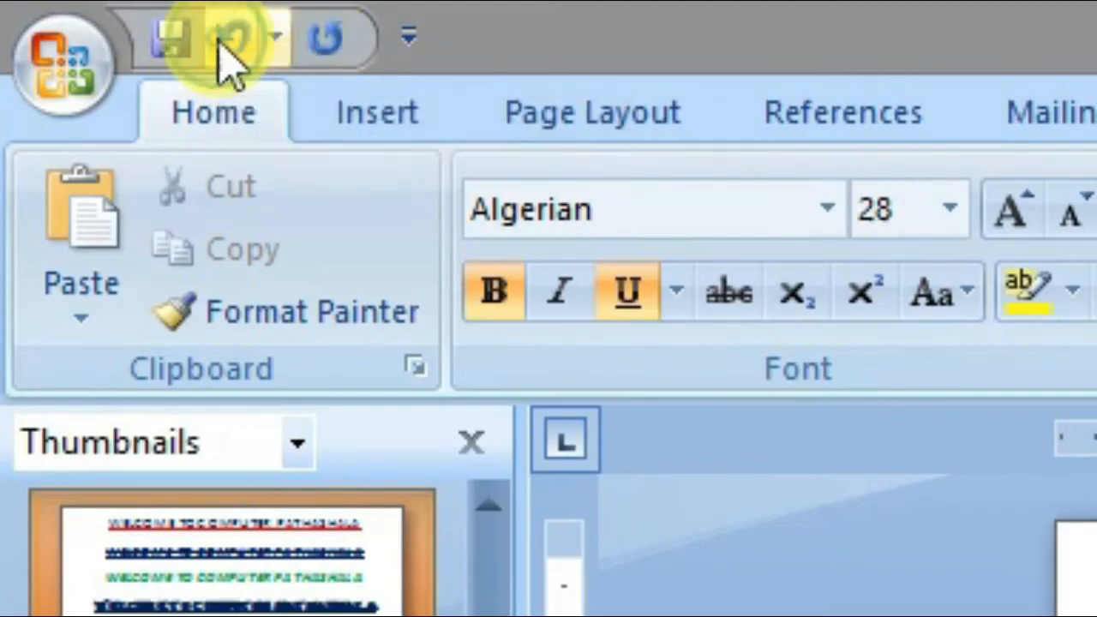
click(332, 42)
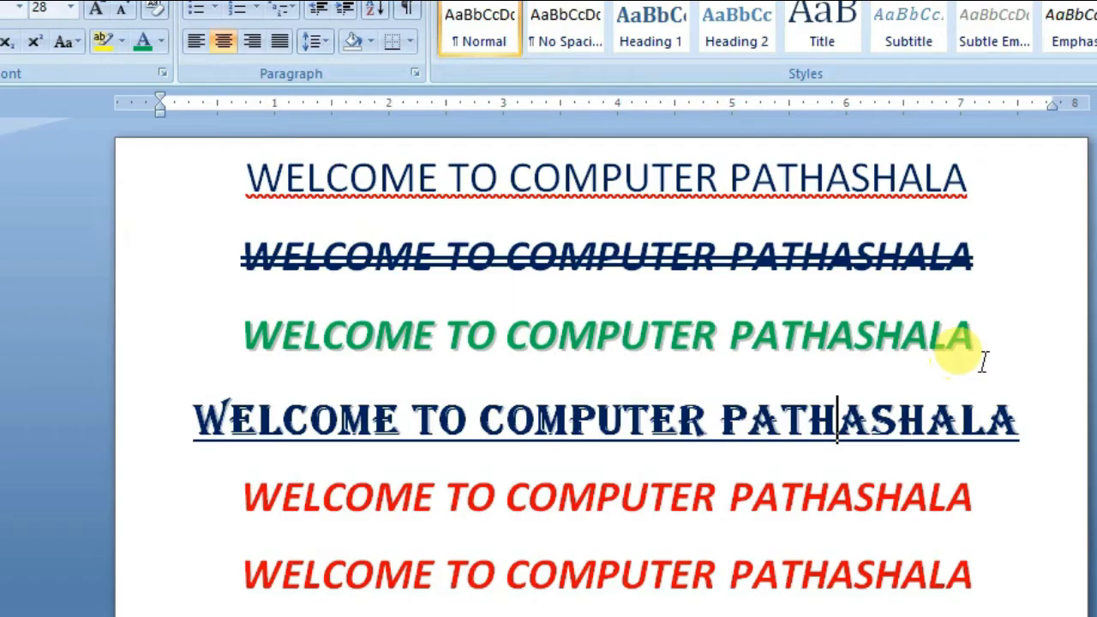
- Add the Outline effect to the green third welcome line, keeping Shadow turned on
drag(983, 360, 364, 360)
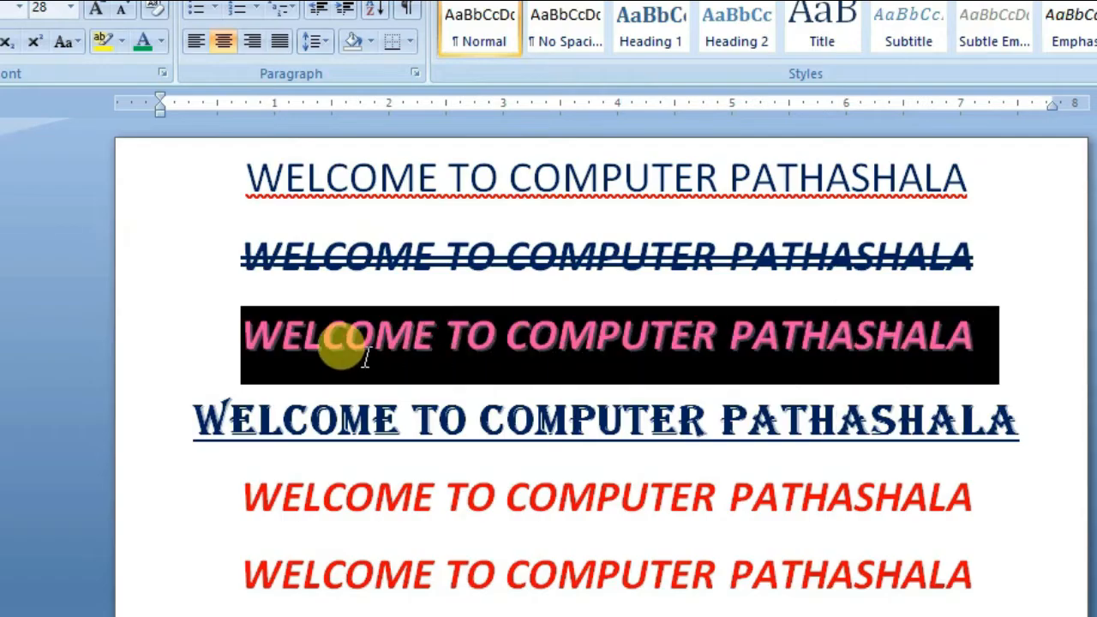
click(162, 73)
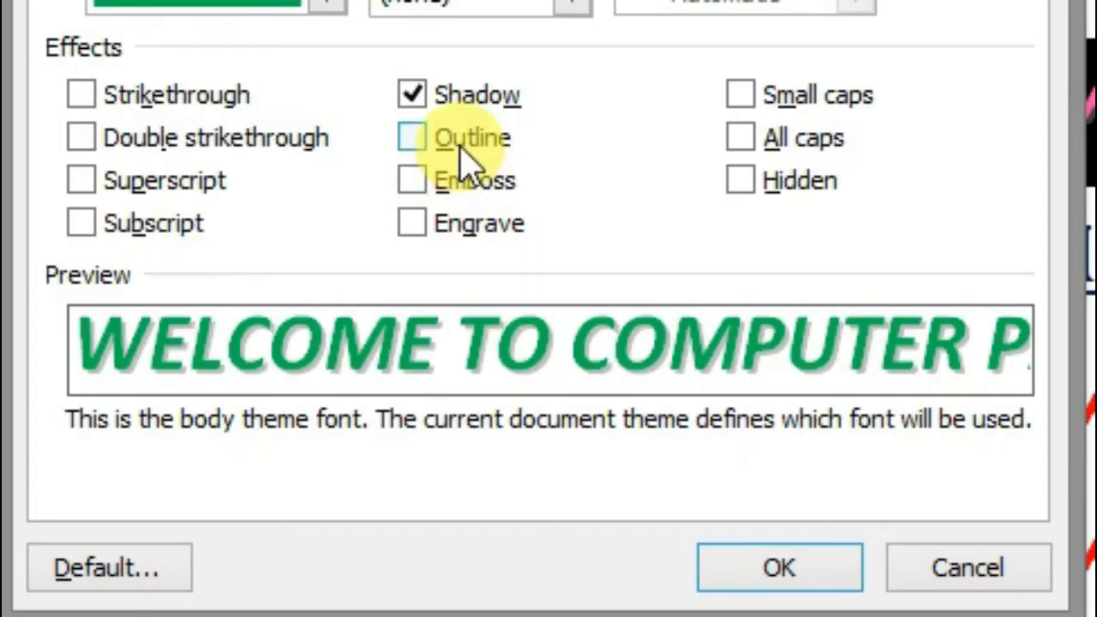
click(463, 154)
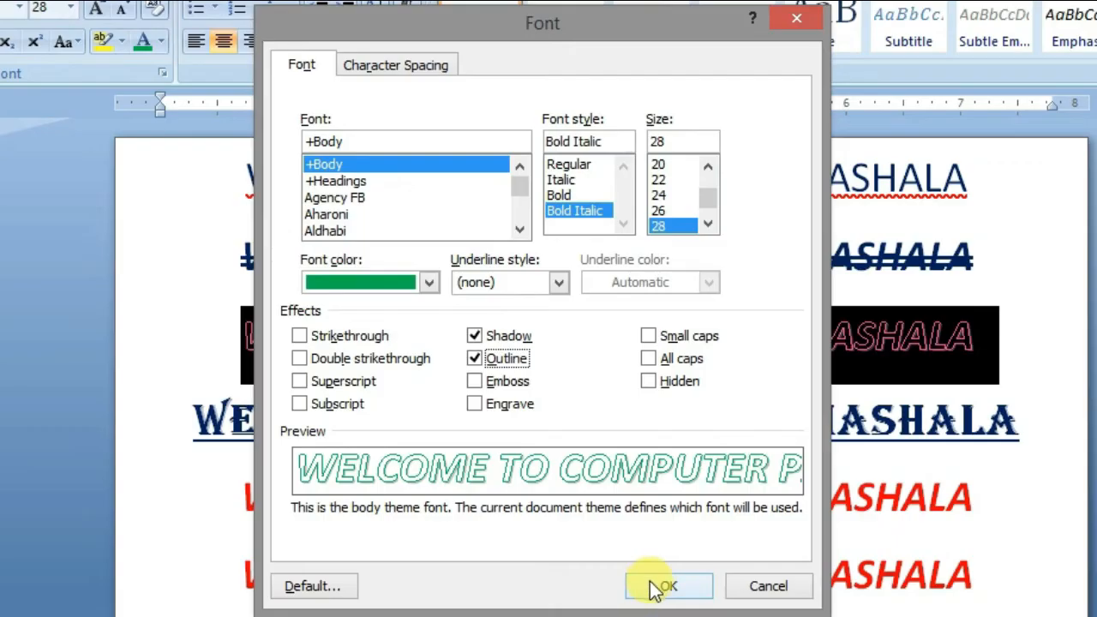
click(660, 586)
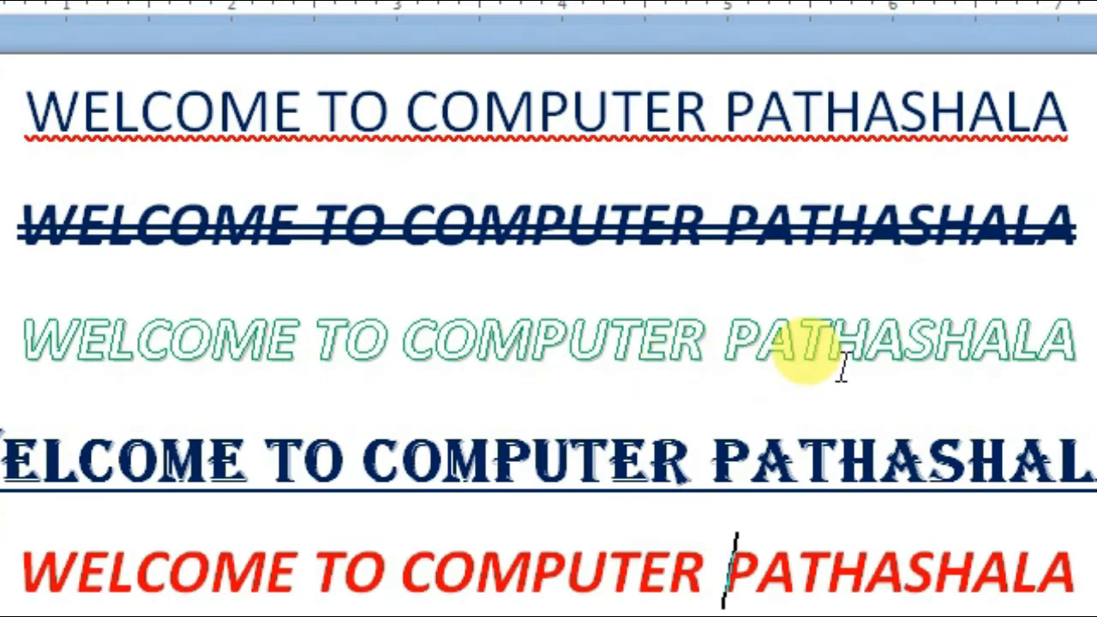
- Replace the green third welcome line's Shadow and Outline effects with Emboss, comparing it with Engrave in the preview
drag(1084, 336, 102, 343)
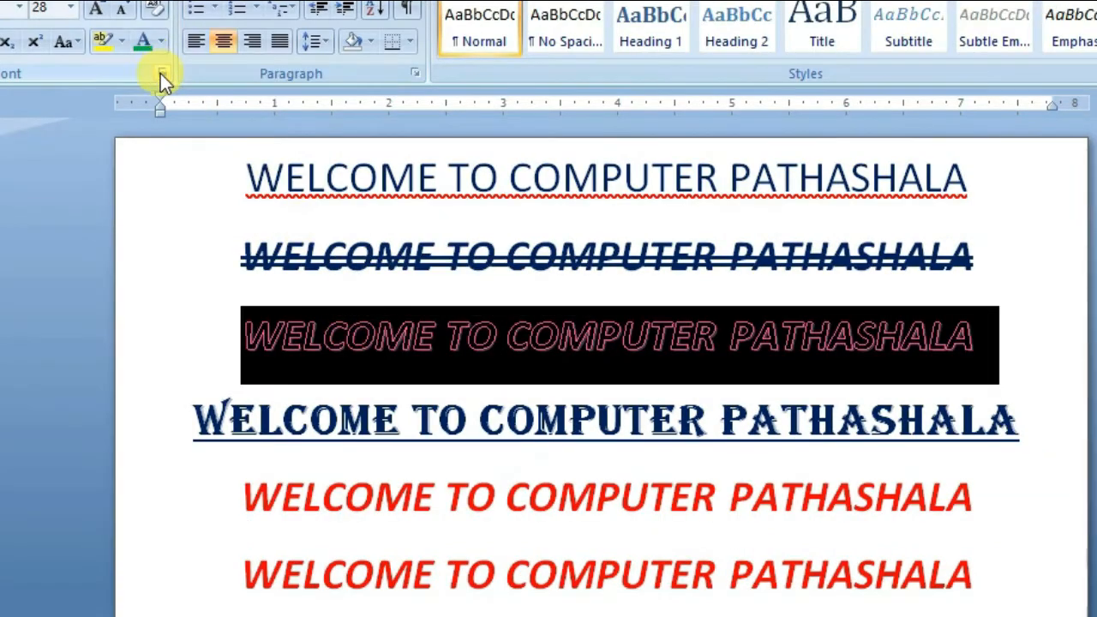
click(160, 74)
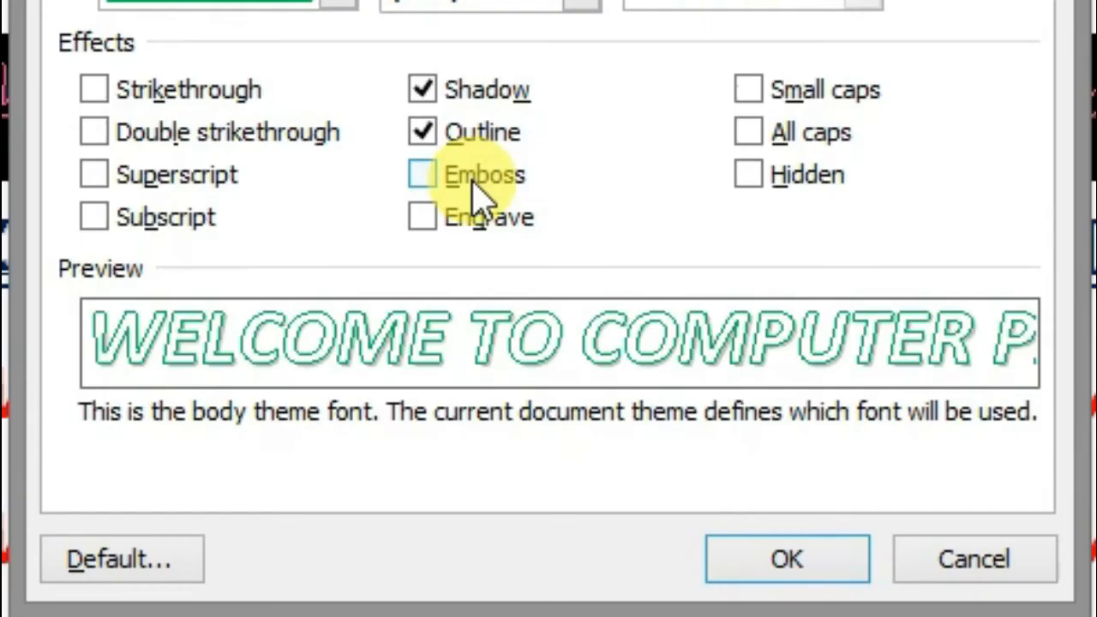
click(429, 177)
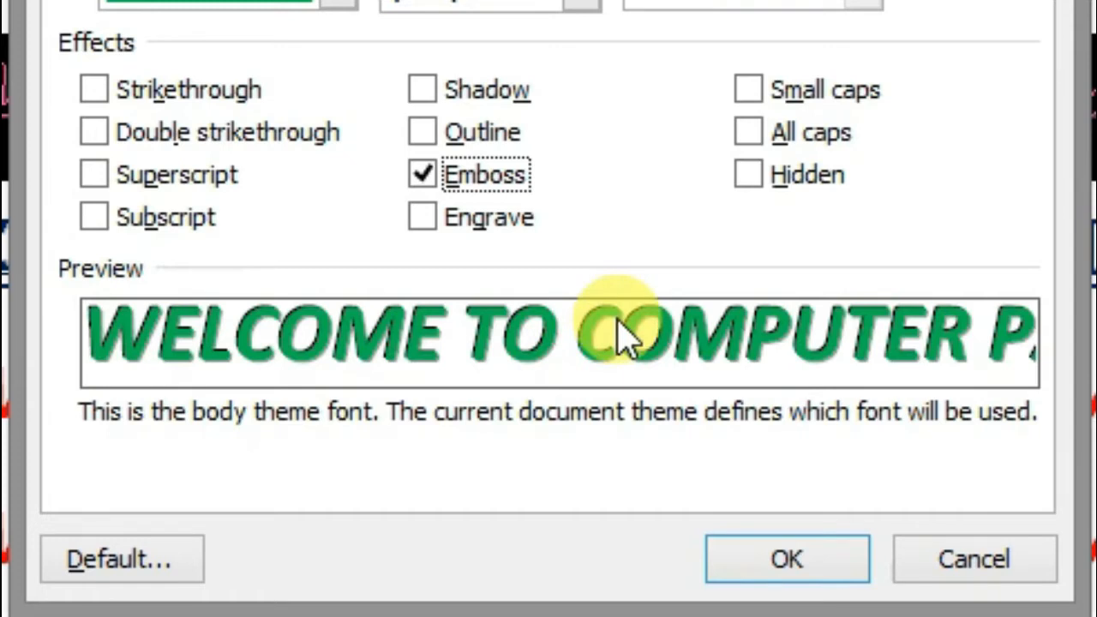
click(533, 228)
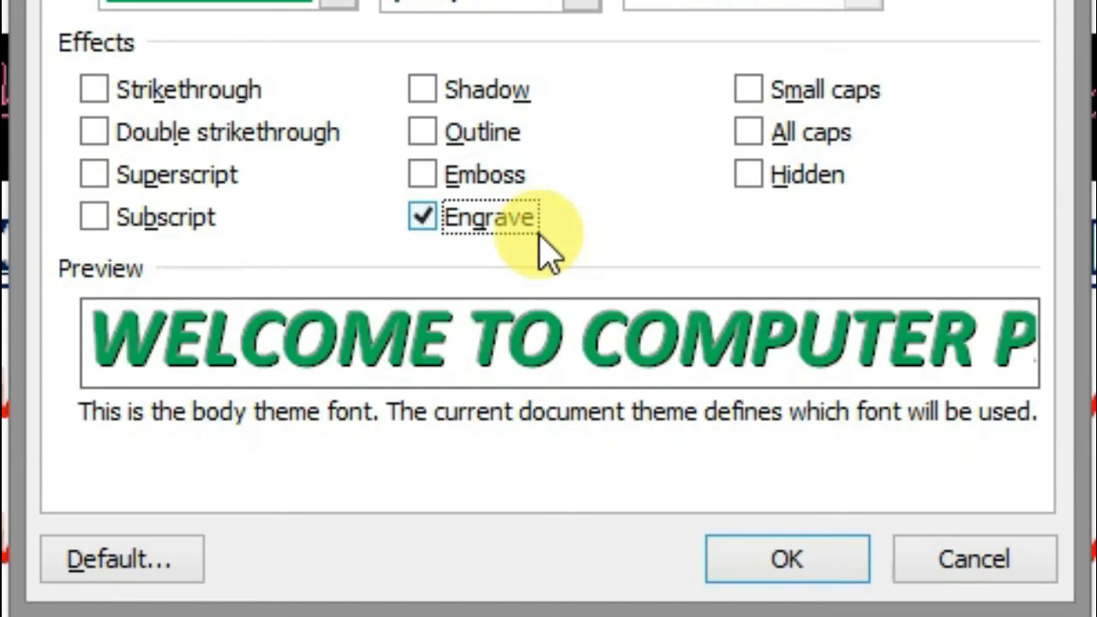
click(476, 184)
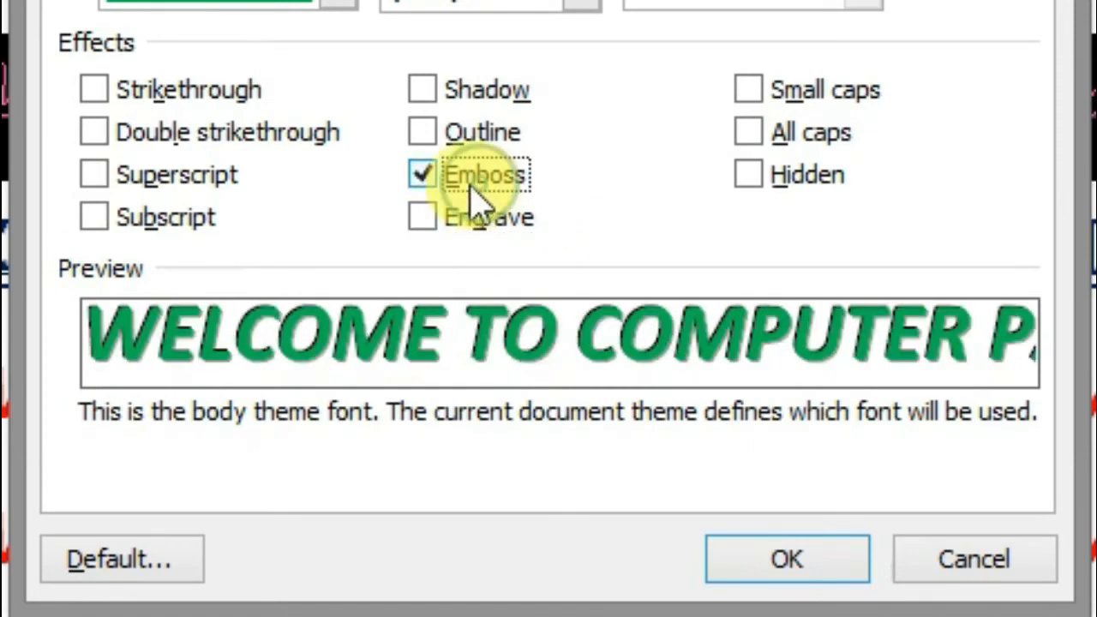
click(785, 574)
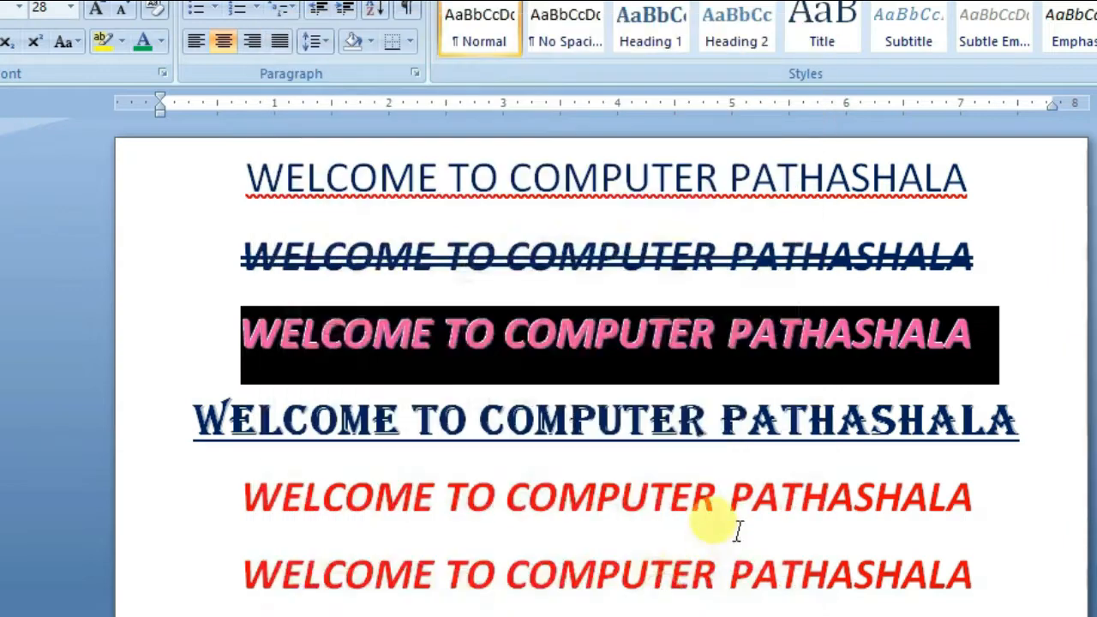
- Set the embossed third welcome line's font color to white to inspect the raised effect
drag(1001, 330, 240, 336)
click(159, 40)
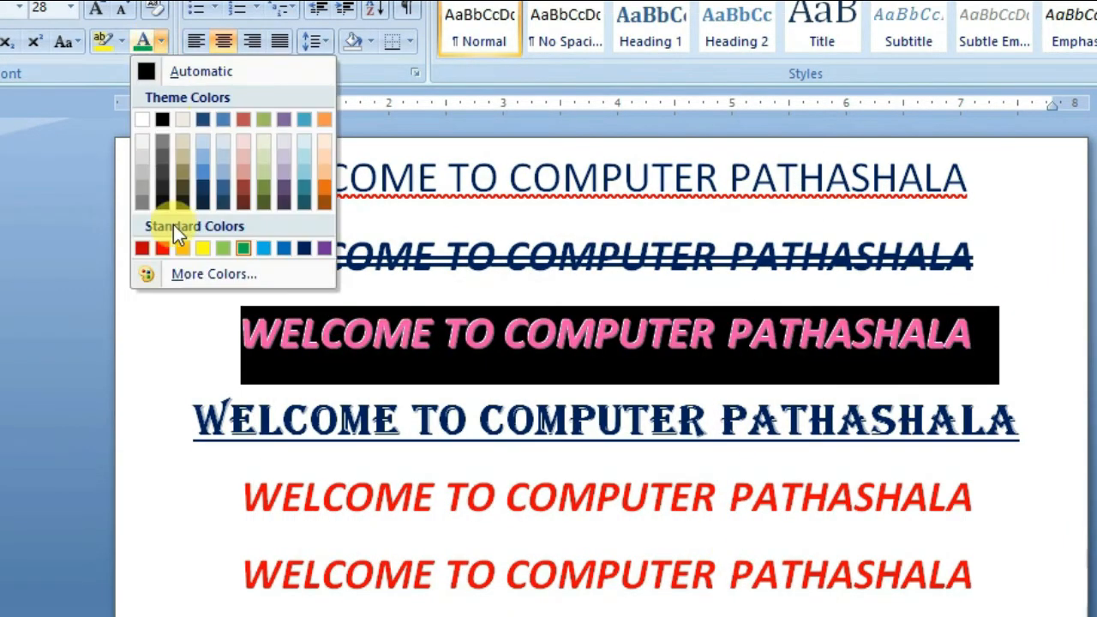
click(161, 117)
click(283, 418)
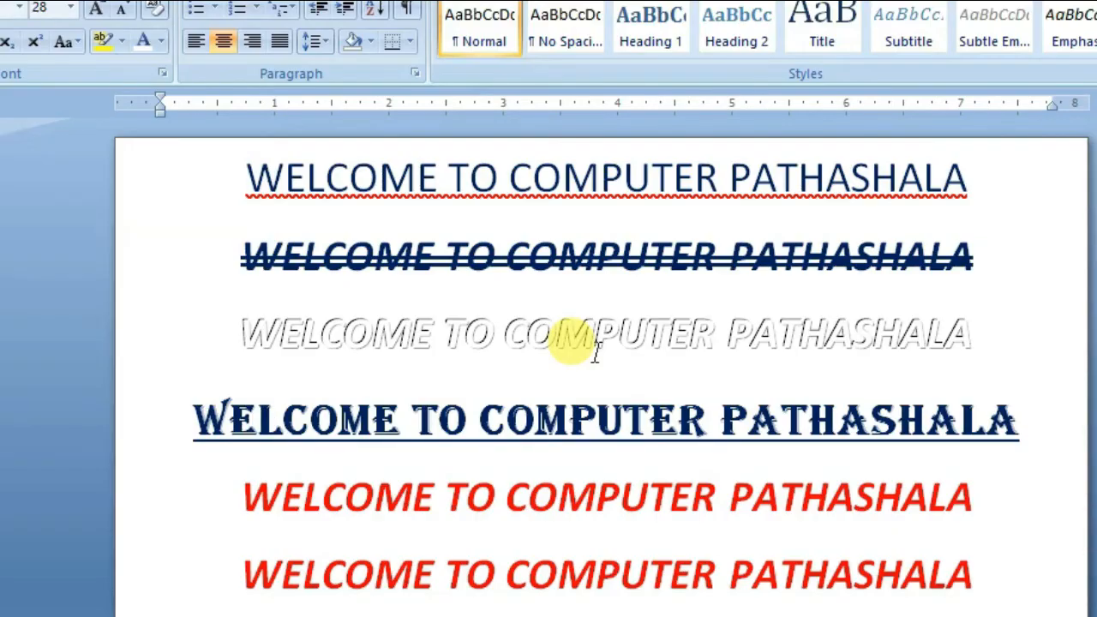
drag(961, 341, 331, 372)
click(437, 355)
- Compare Emboss and Engrave on the white third welcome line in the preview, and apply Engrave
drag(977, 328, 341, 347)
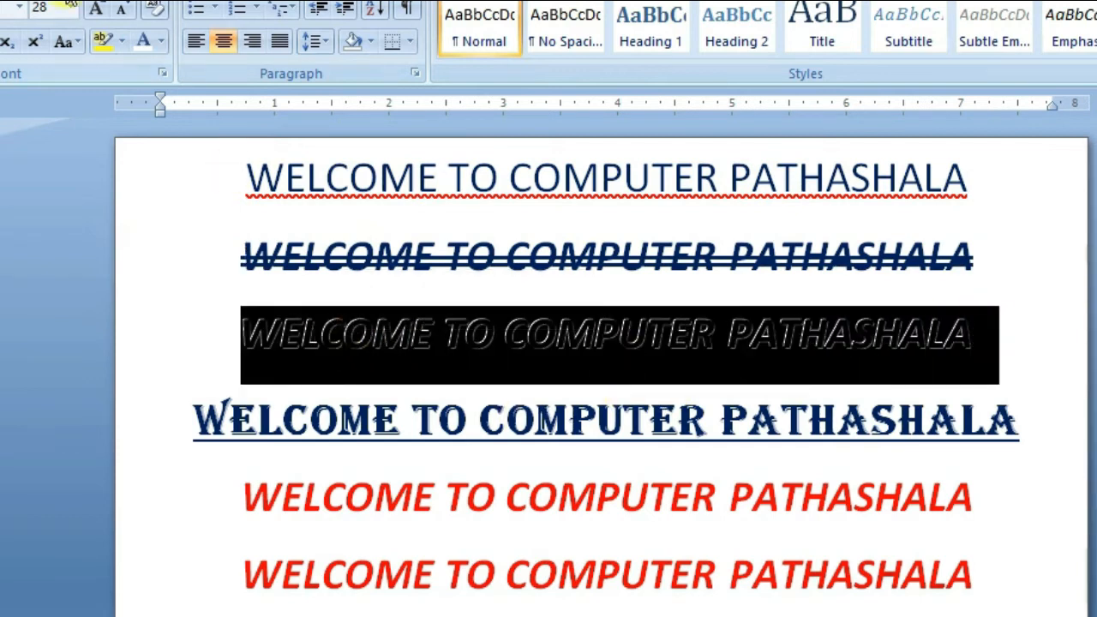
click(162, 73)
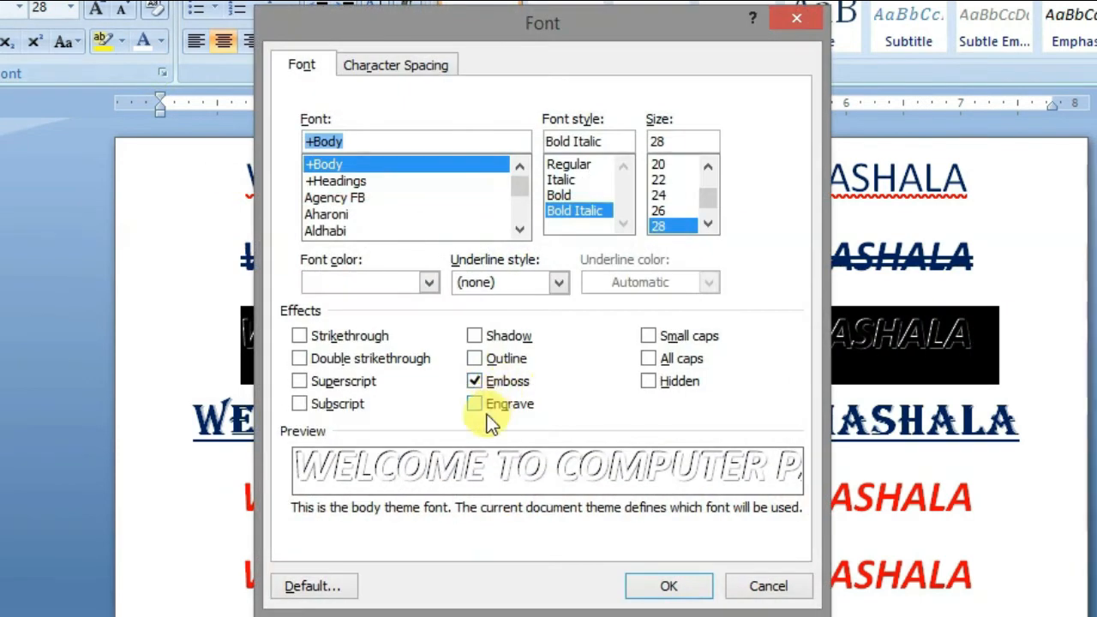
click(497, 405)
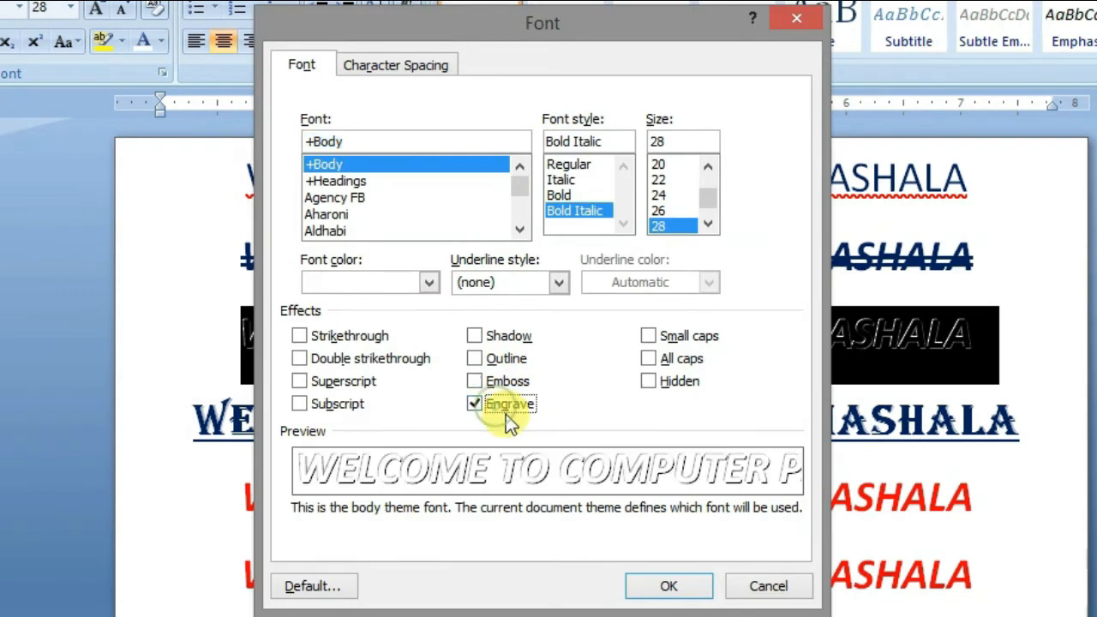
click(502, 382)
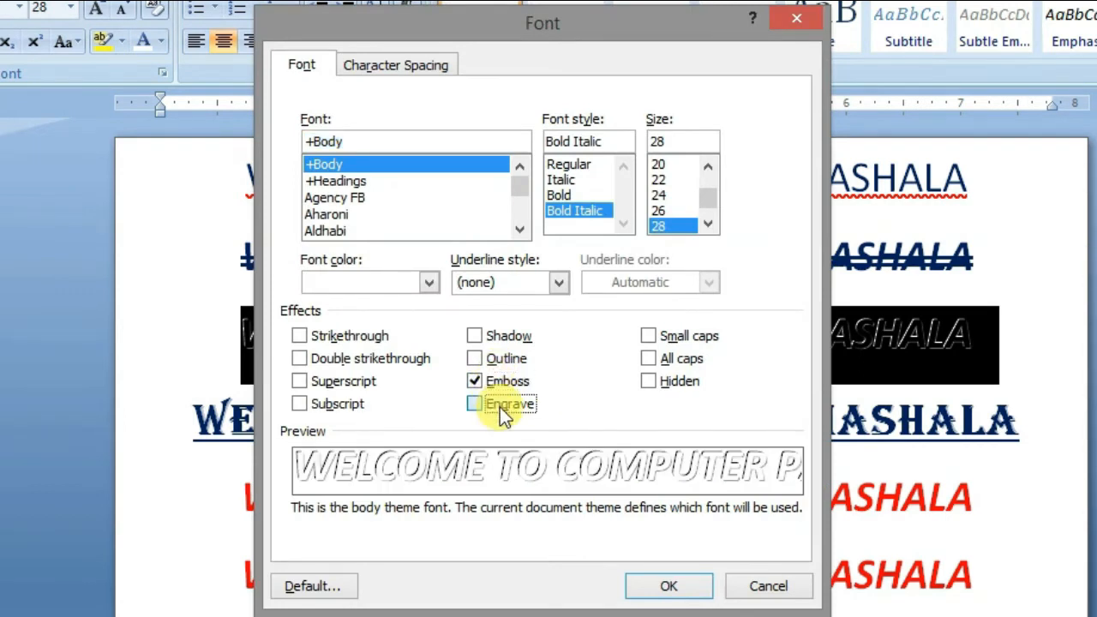
click(500, 406)
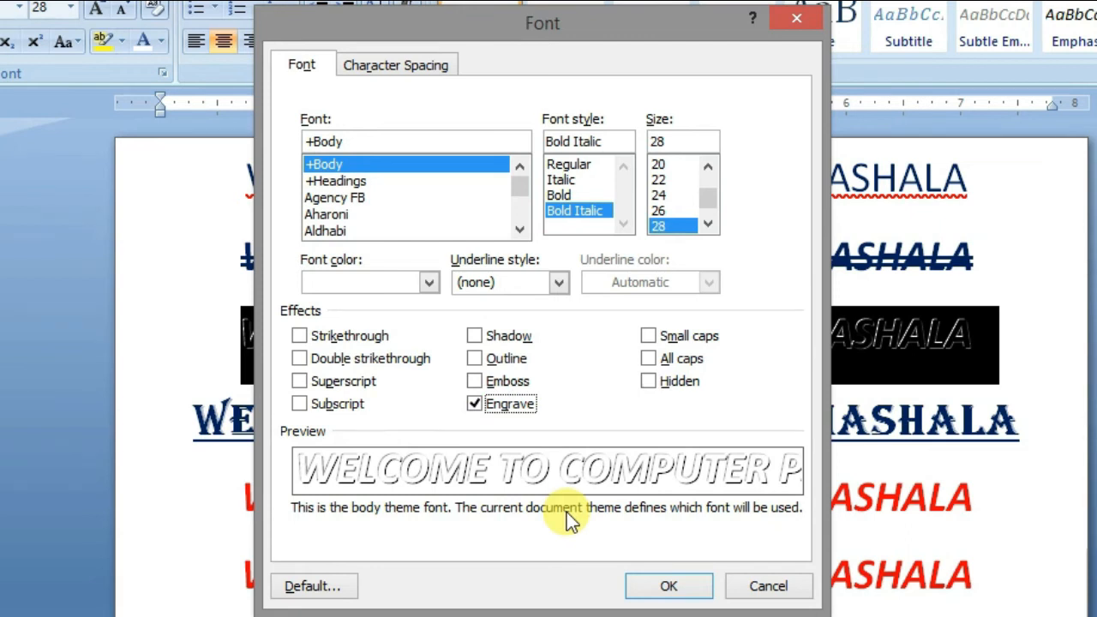
key(Return)
- Remove the Engrave effect from the white third welcome line
drag(731, 343, 243, 343)
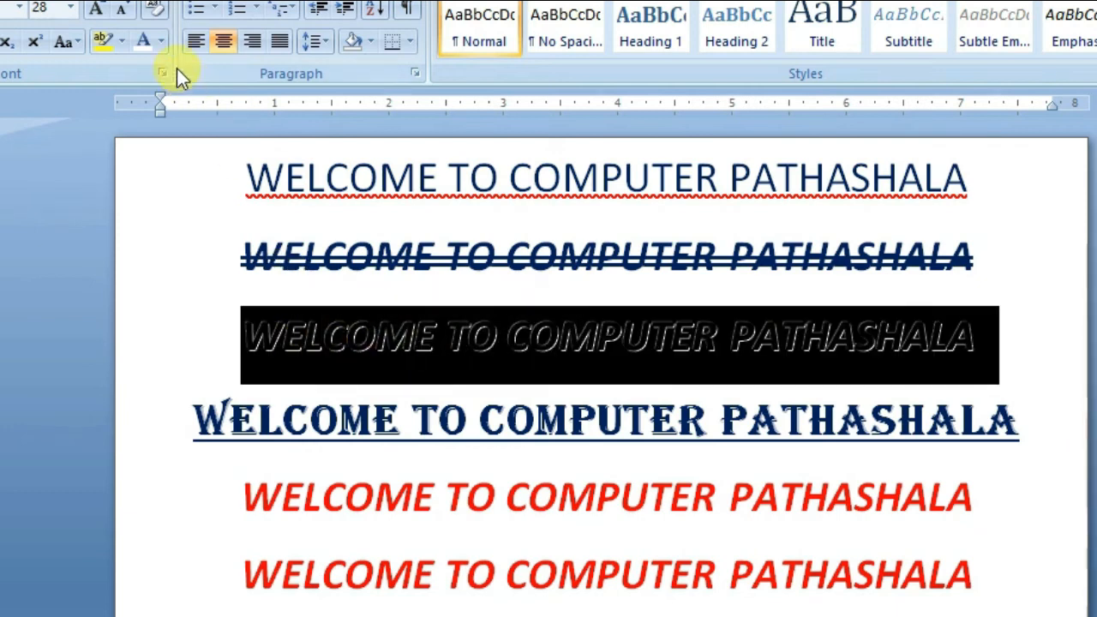
click(161, 44)
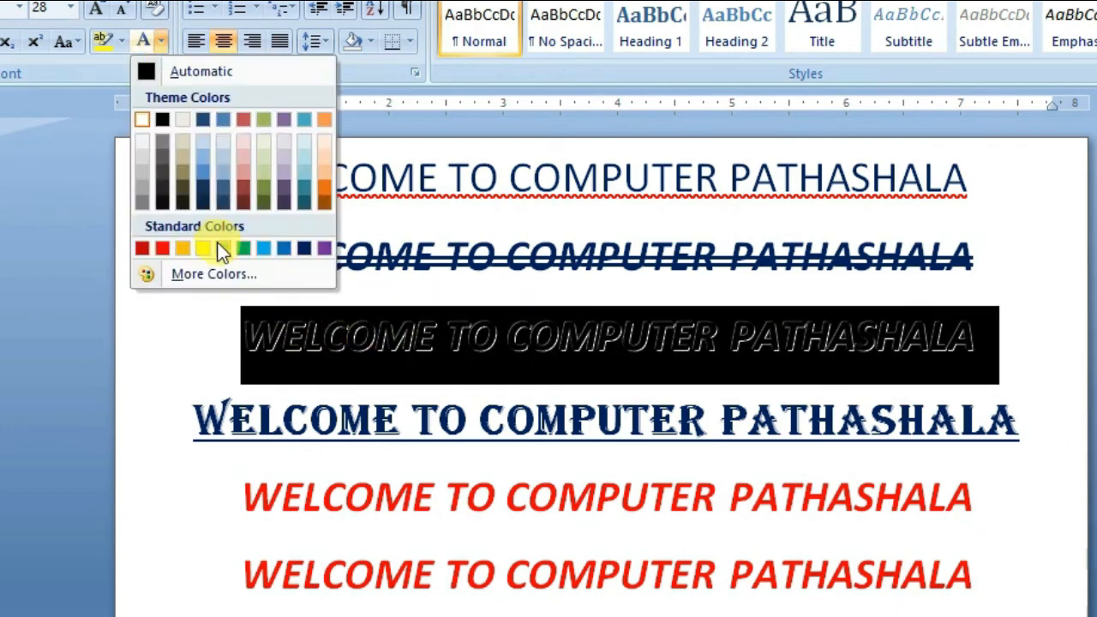
click(72, 73)
click(165, 73)
click(487, 403)
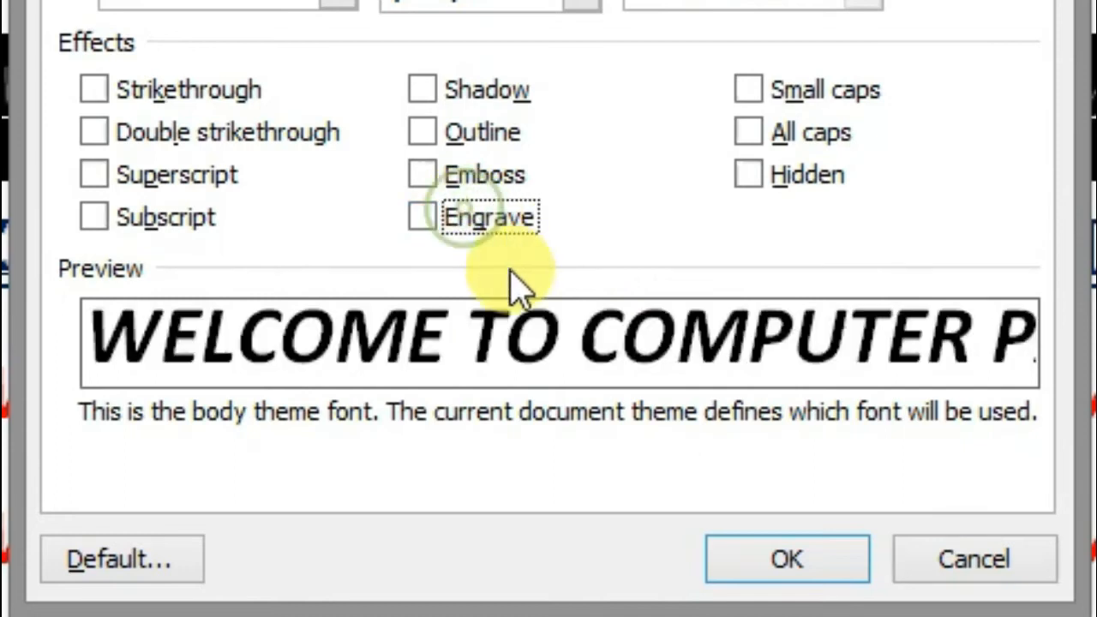
click(803, 564)
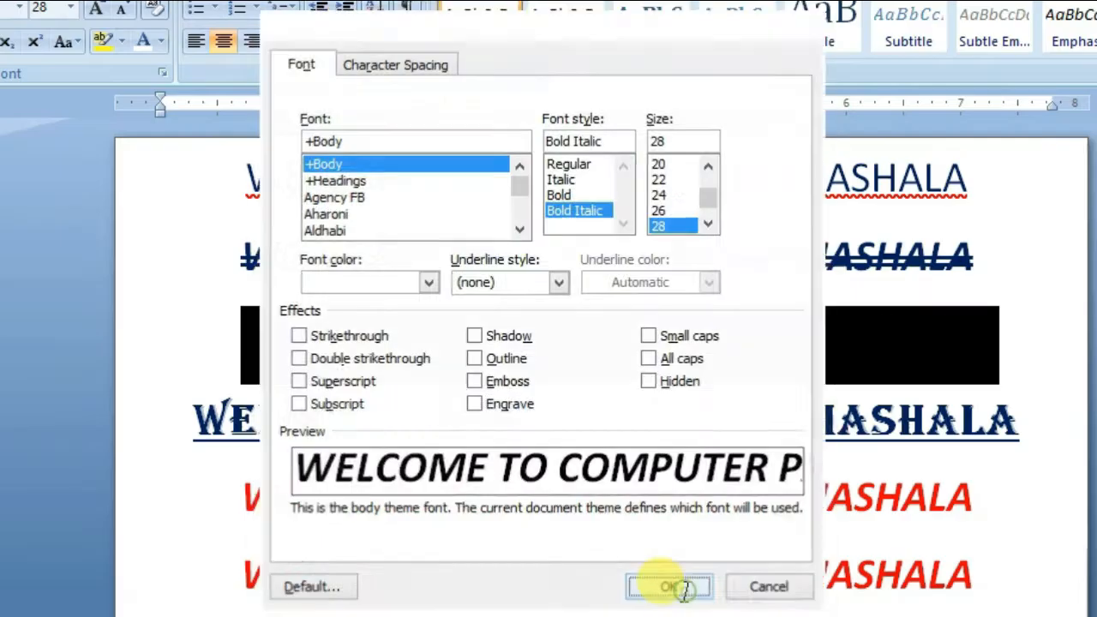
click(755, 490)
click(696, 349)
click(605, 347)
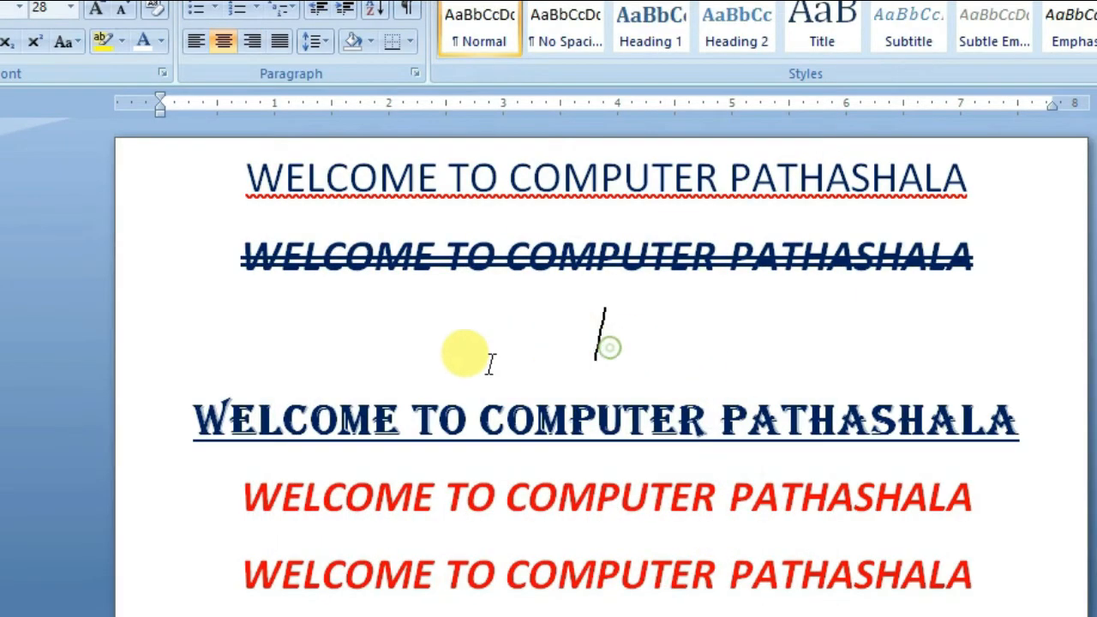
- Set the plain white third welcome line's font color to red
drag(994, 343, 318, 342)
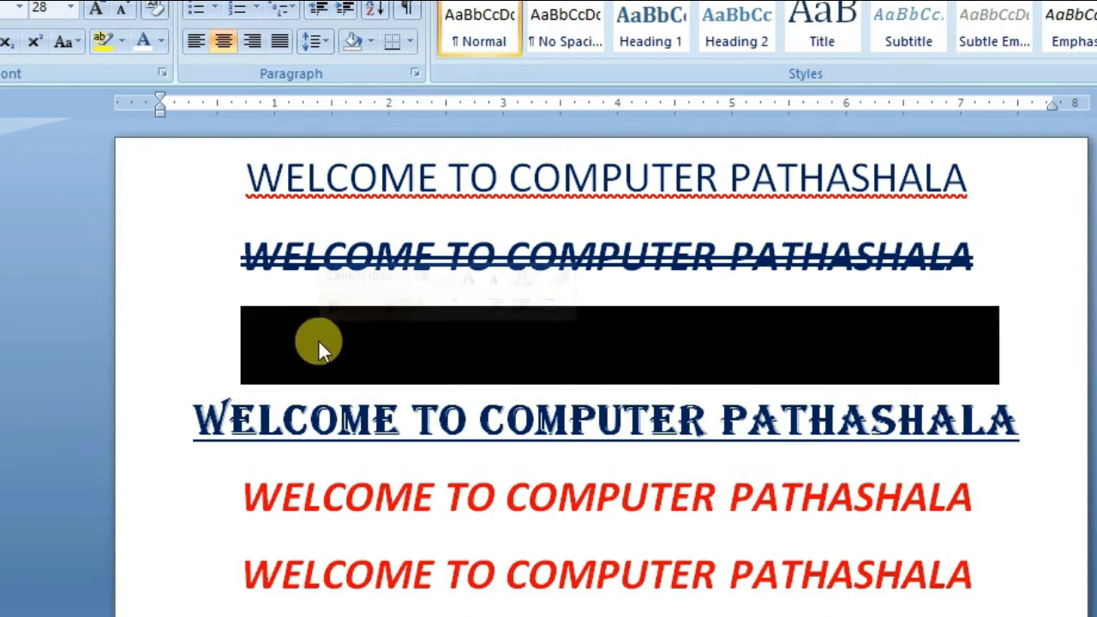
click(161, 43)
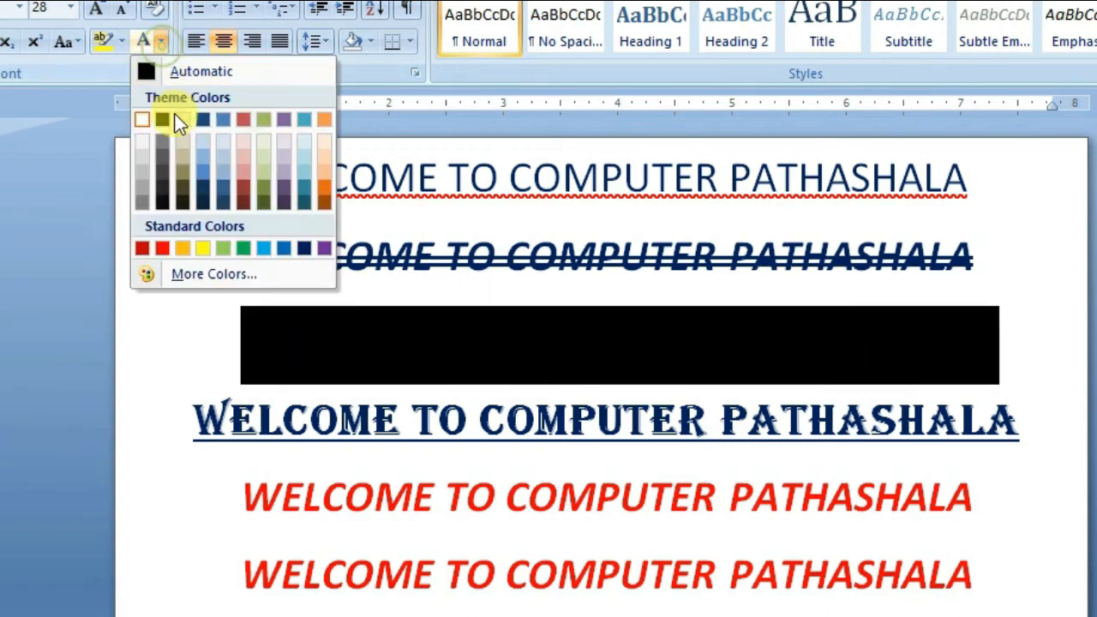
click(142, 248)
click(558, 480)
drag(983, 380, 245, 306)
click(162, 74)
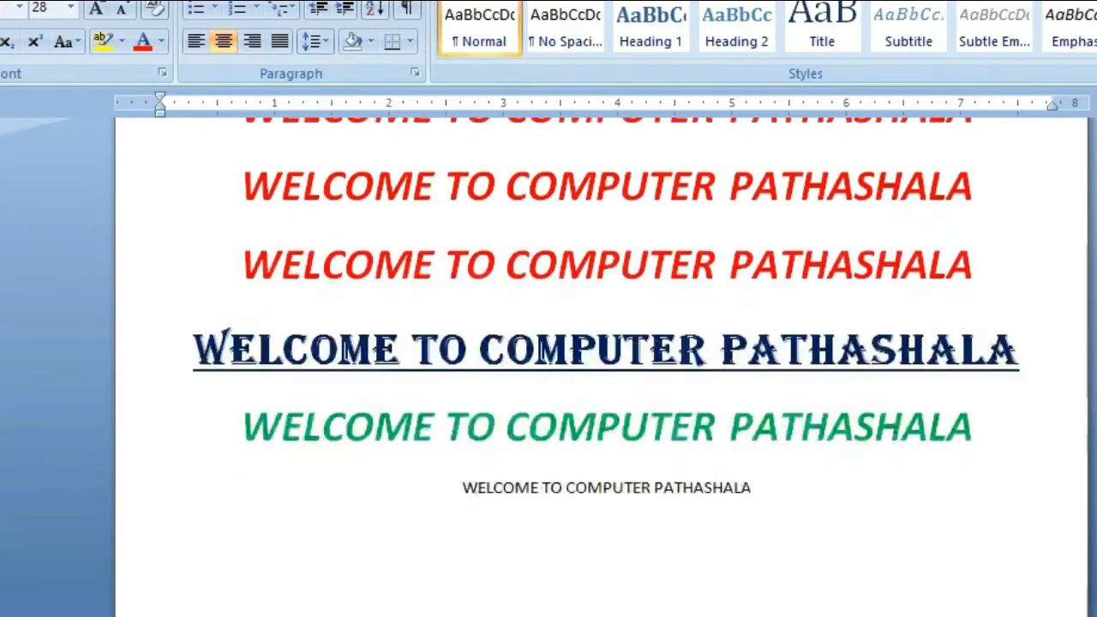
- Change the small black welcome line at the end of the document to lowercase and enlarge its text
scroll(448, 575, down, 1)
triple_click(572, 415)
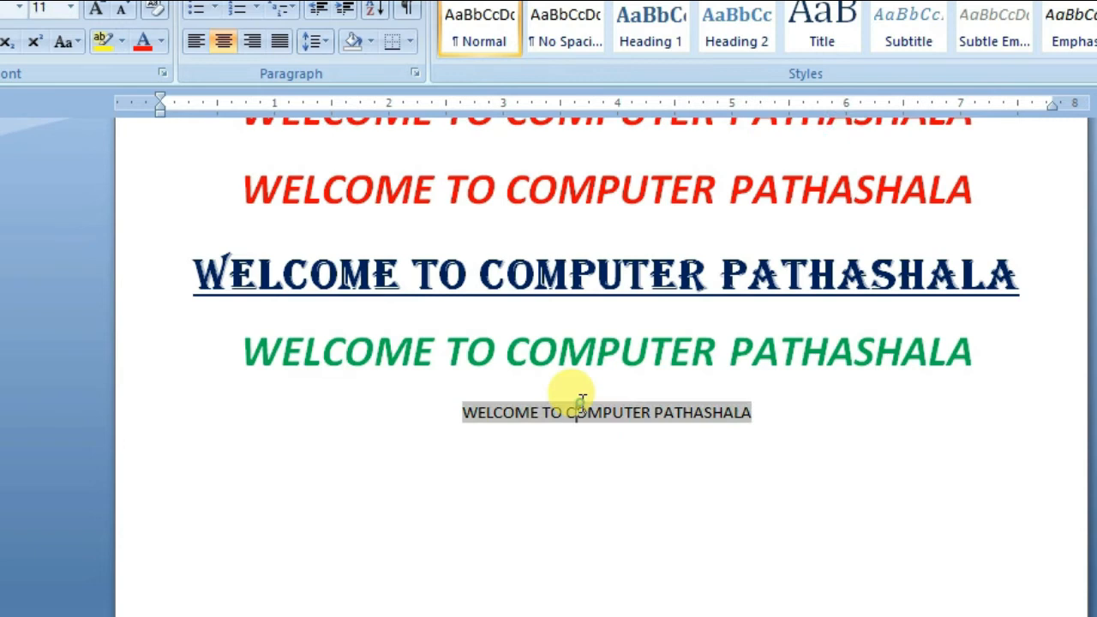
click(600, 455)
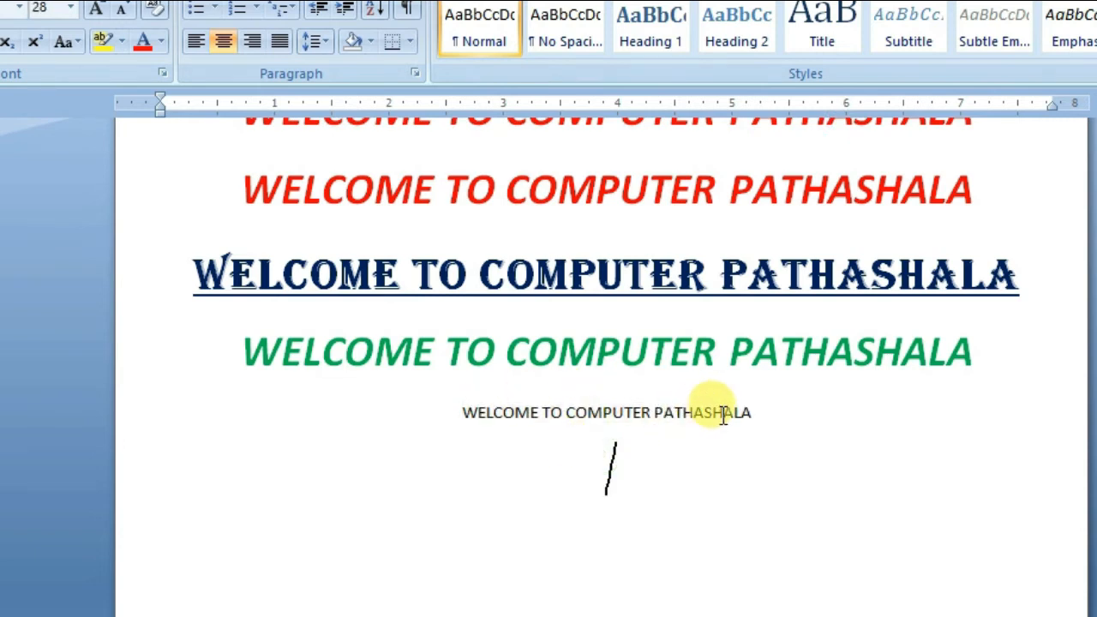
drag(757, 417, 441, 420)
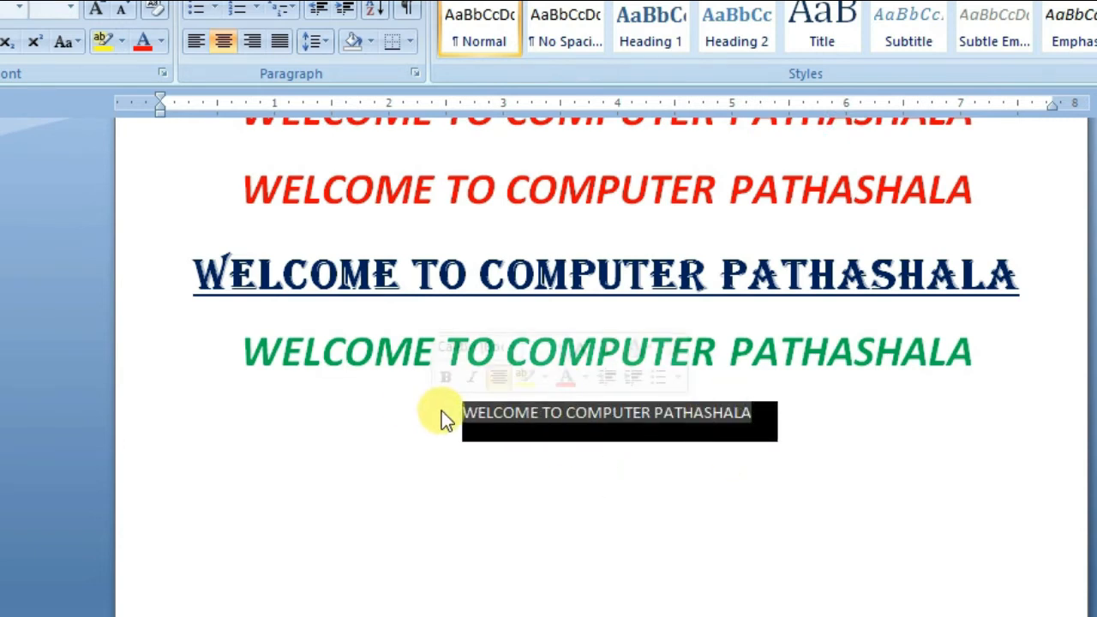
key(shift+F3)
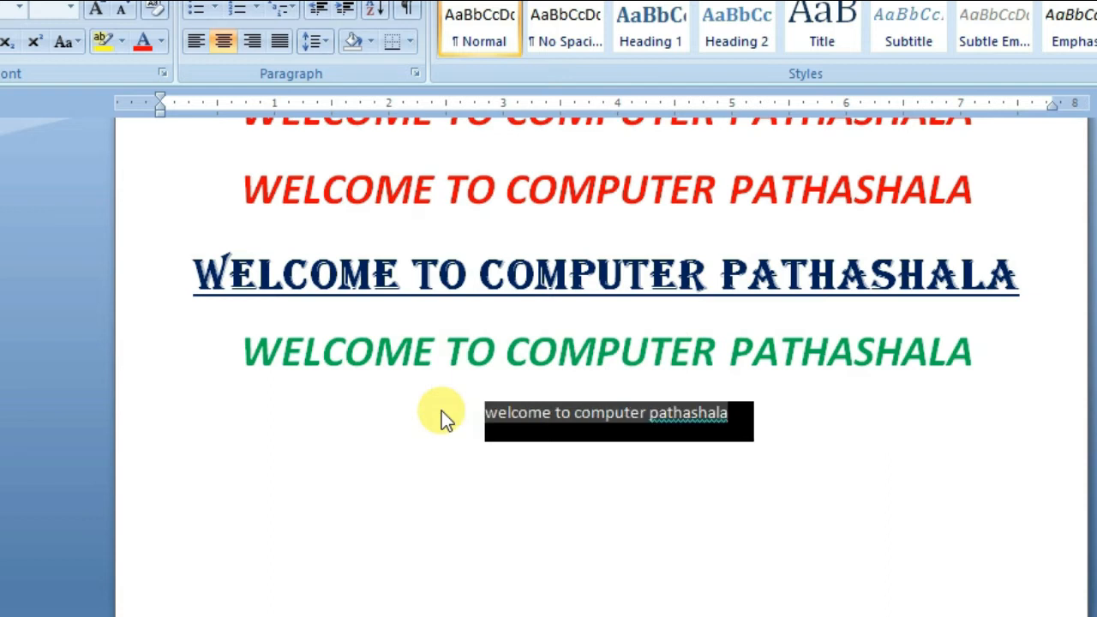
click(619, 540)
drag(726, 420, 498, 419)
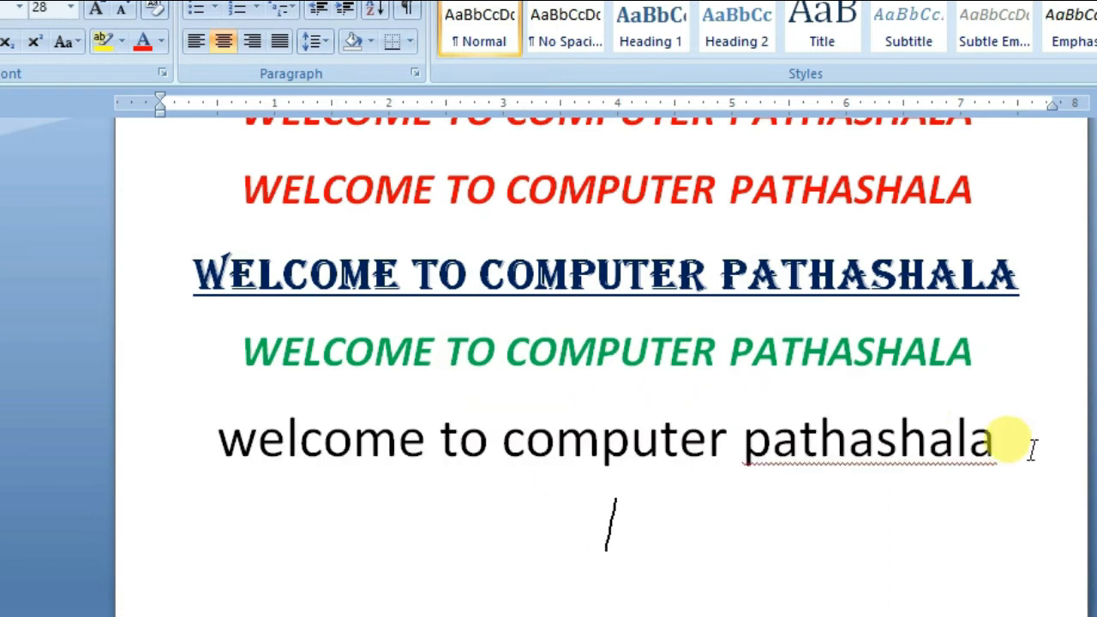
- Apply the Small caps effect to the enlarged lowercase welcome line at the end of the document
drag(1025, 448, 214, 433)
click(163, 75)
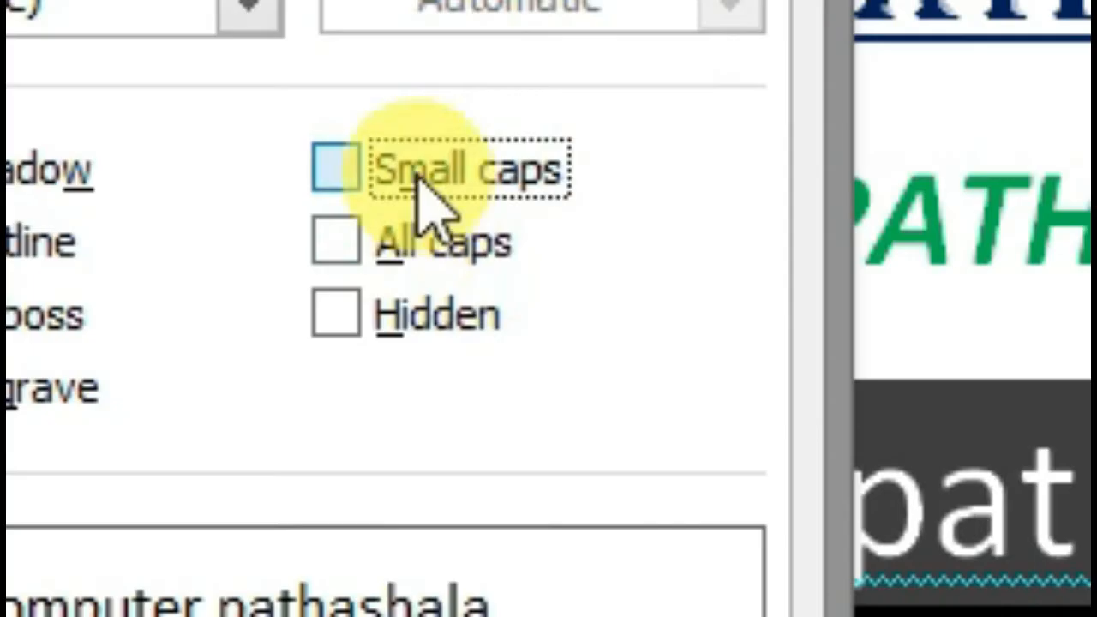
click(610, 339)
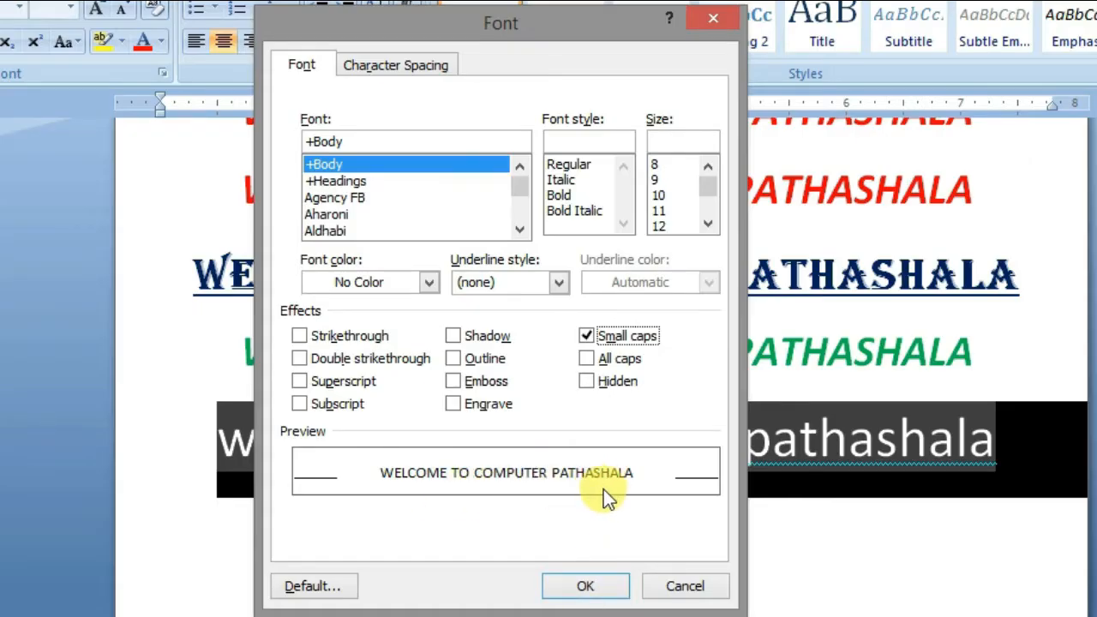
click(576, 592)
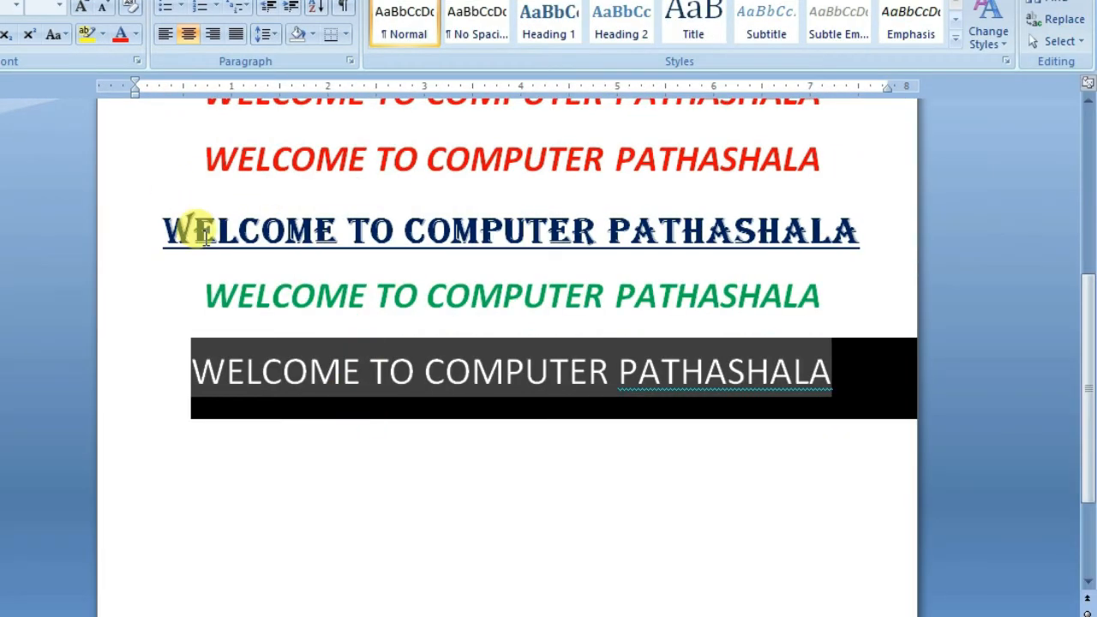
- Switch the last welcome line's effect from Small caps to All caps
click(135, 61)
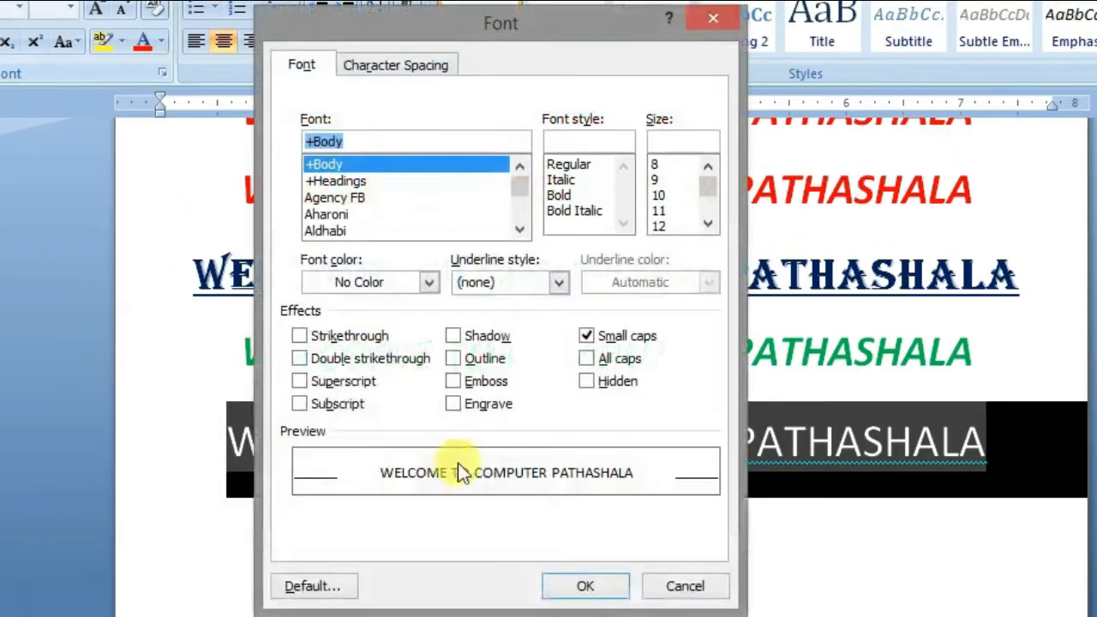
click(759, 69)
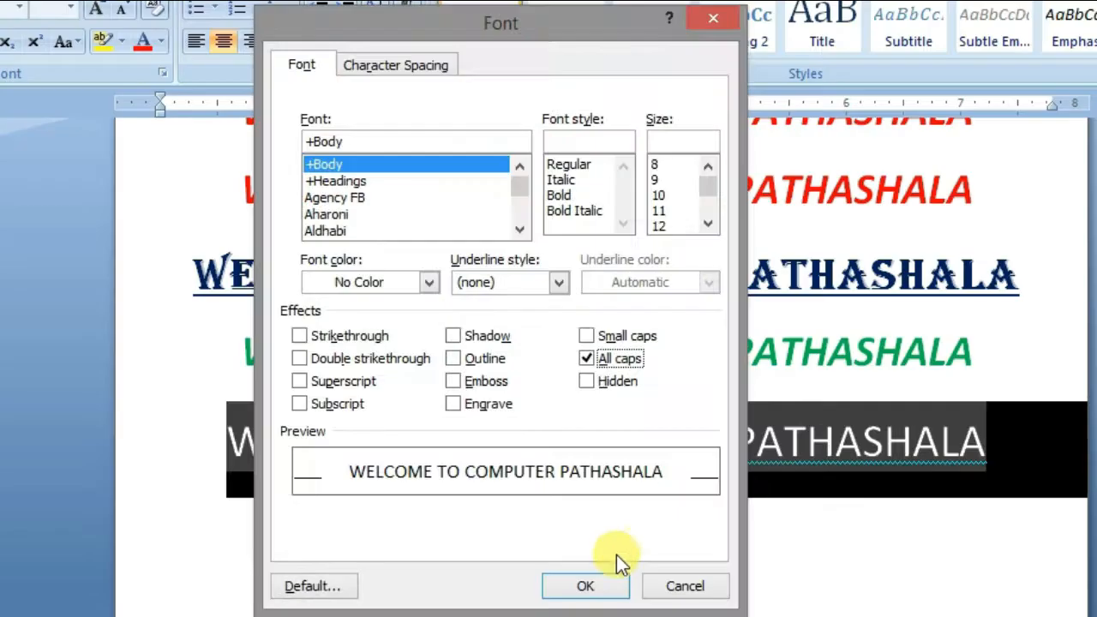
click(600, 586)
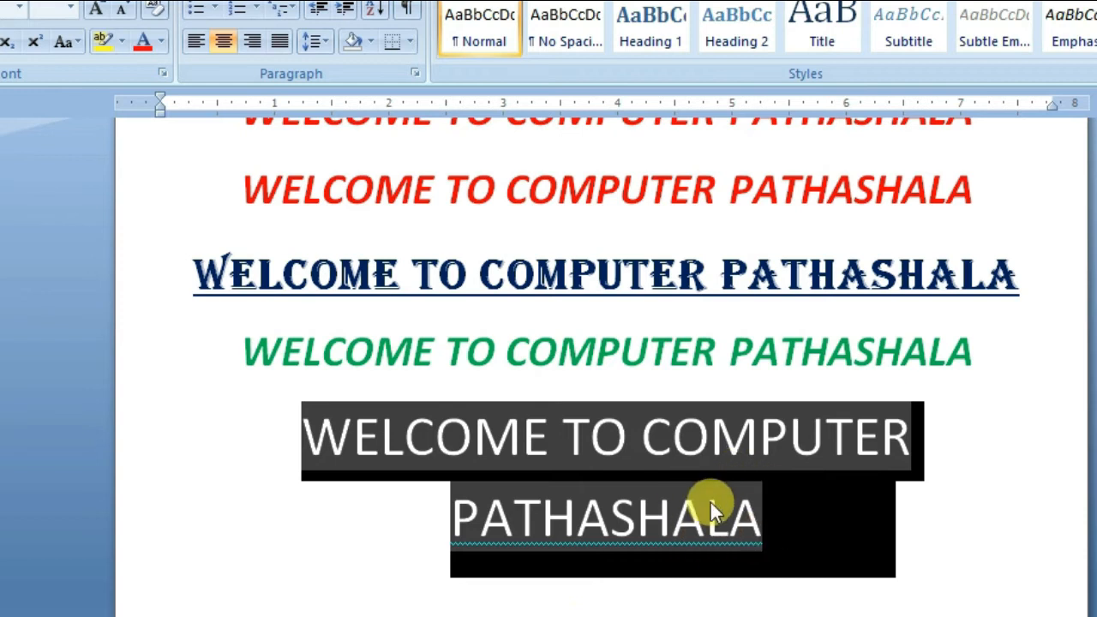
- Switch the last welcome line's effect from All caps back to Small caps
click(162, 74)
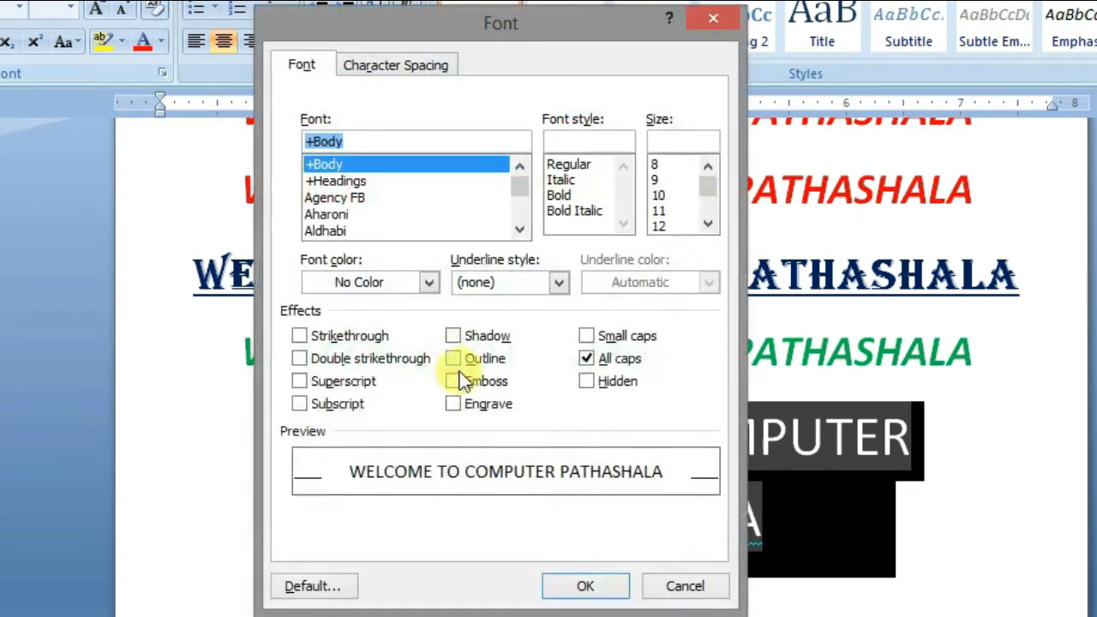
click(600, 336)
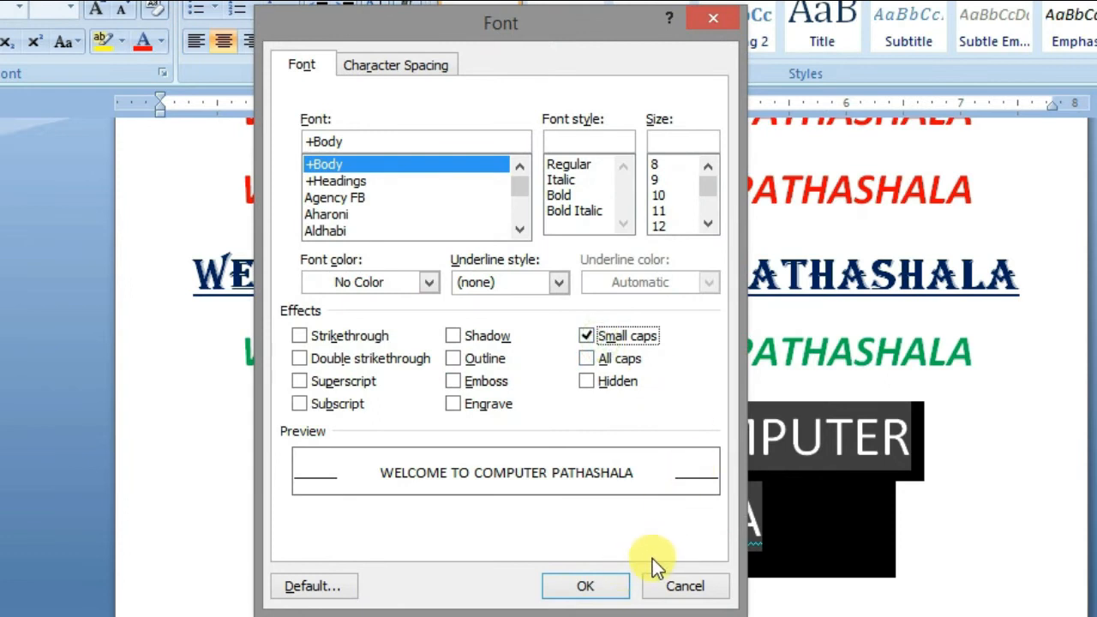
click(611, 589)
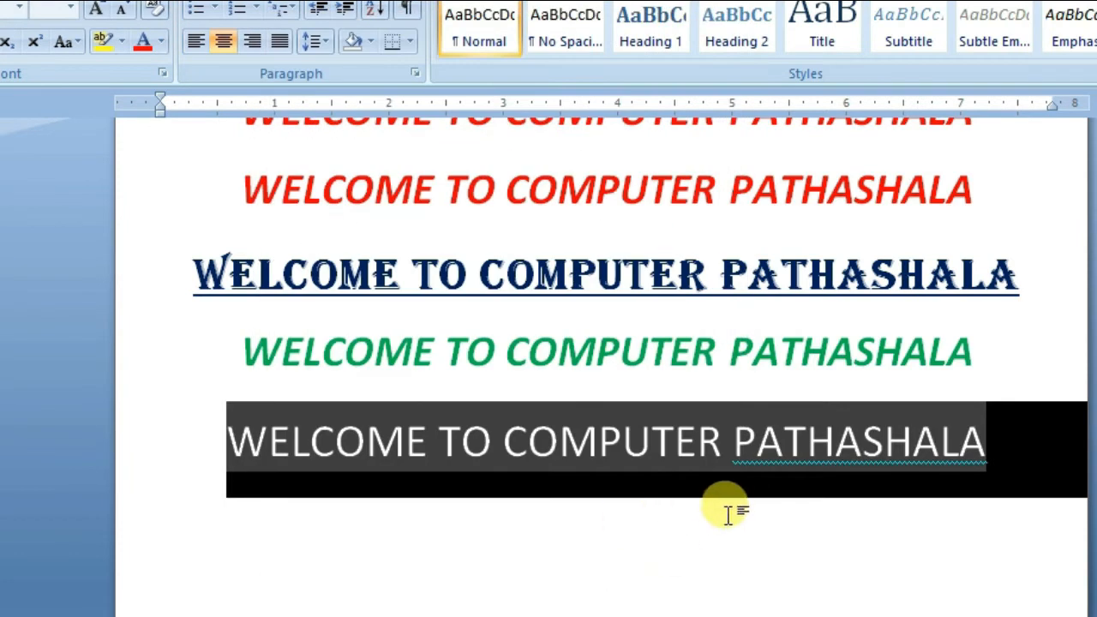
- Deselect the last welcome line and view the effect options in the Font dialog without changing anything
click(757, 517)
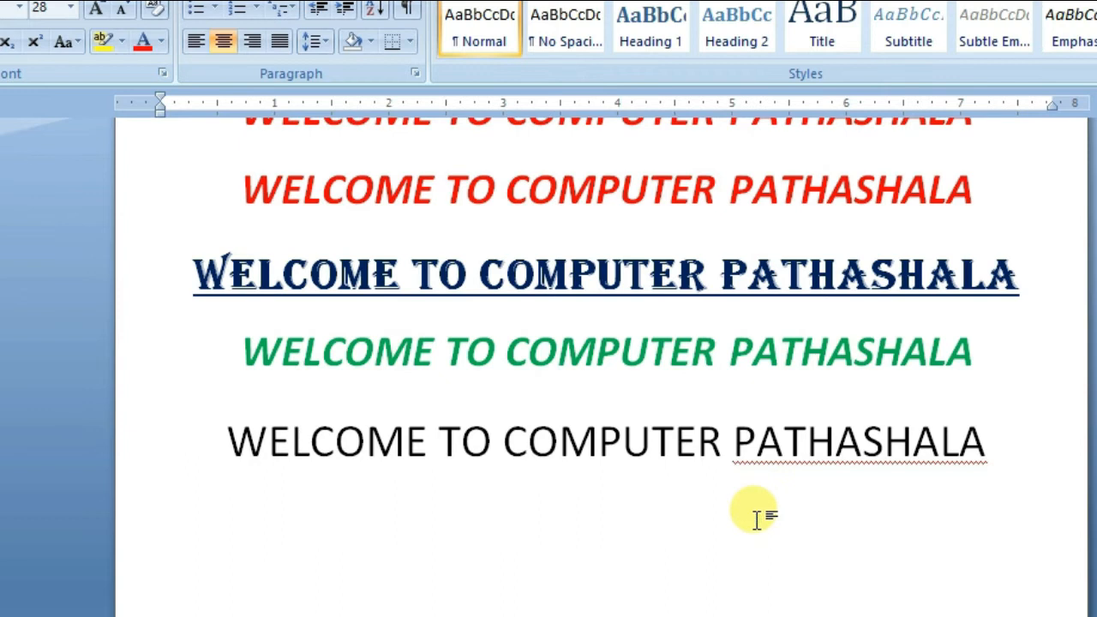
key(ctrl+d)
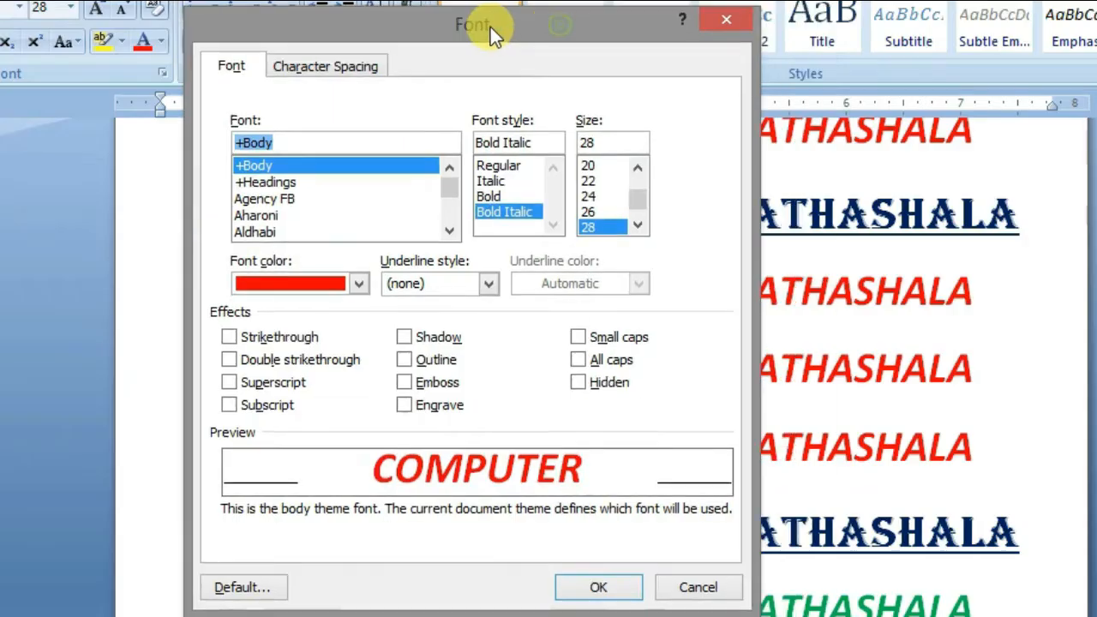
click(688, 589)
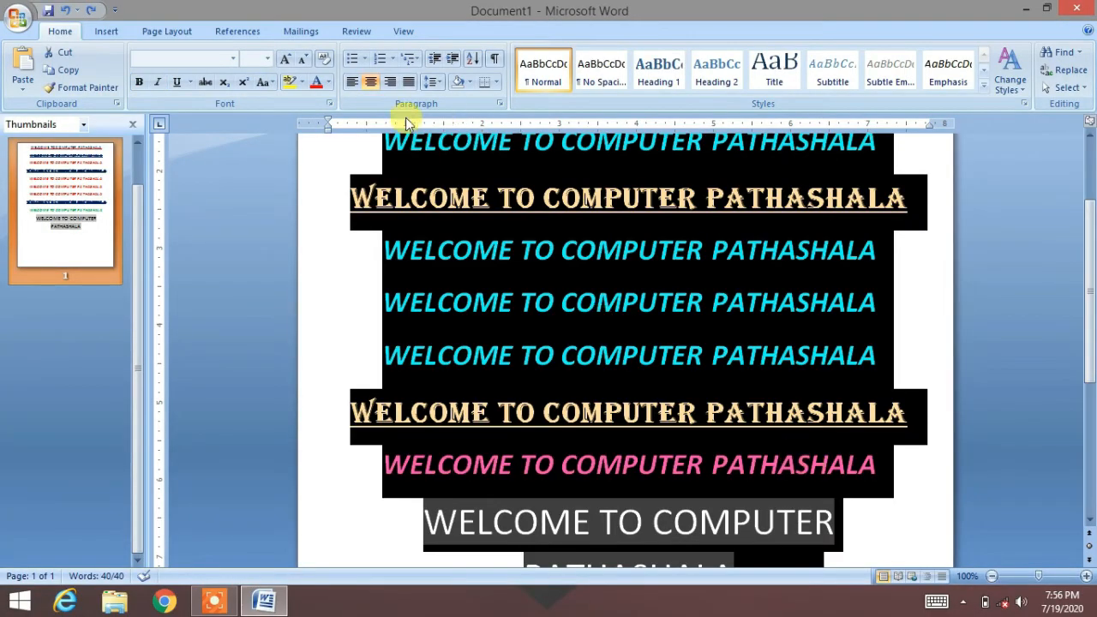
- Apply the Hidden effect to all text in the document
key(ctrl)
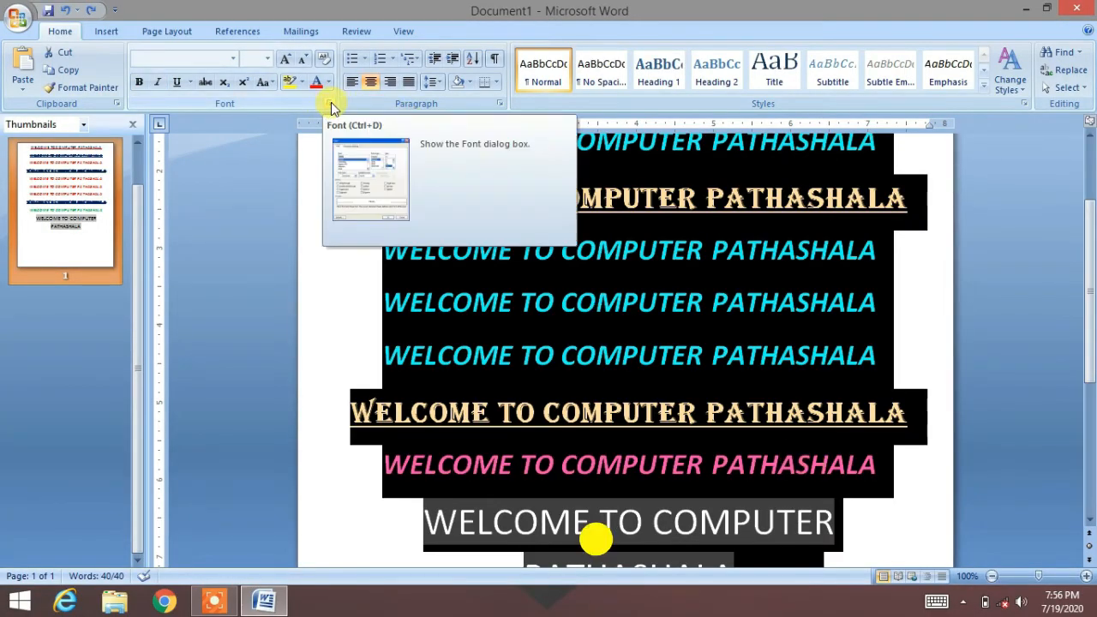
key(ctrl+a)
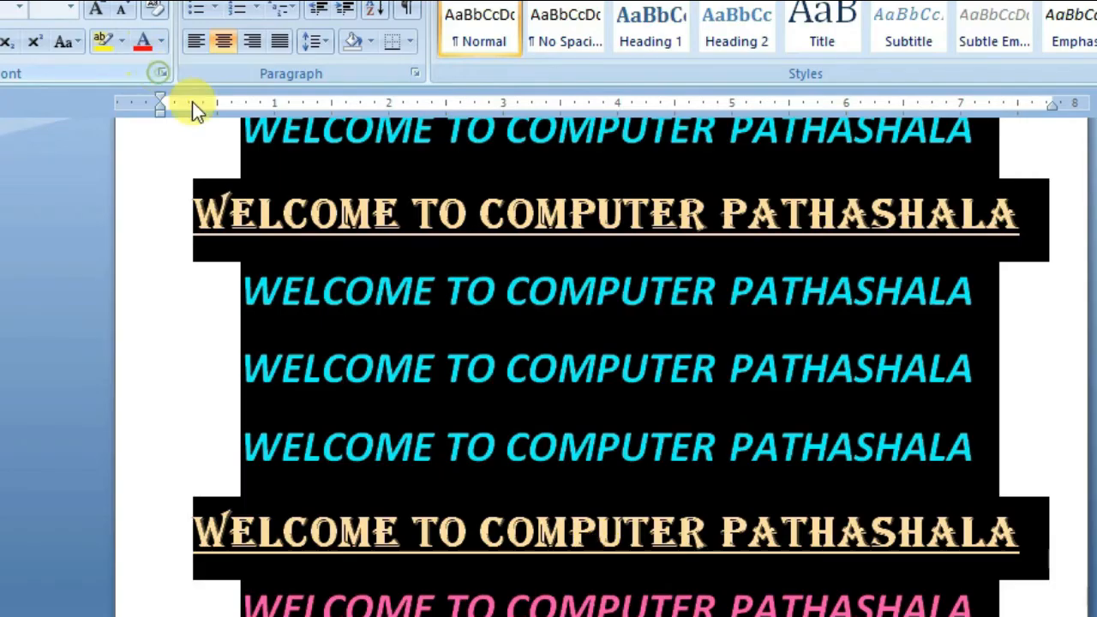
click(161, 73)
click(528, 381)
click(523, 590)
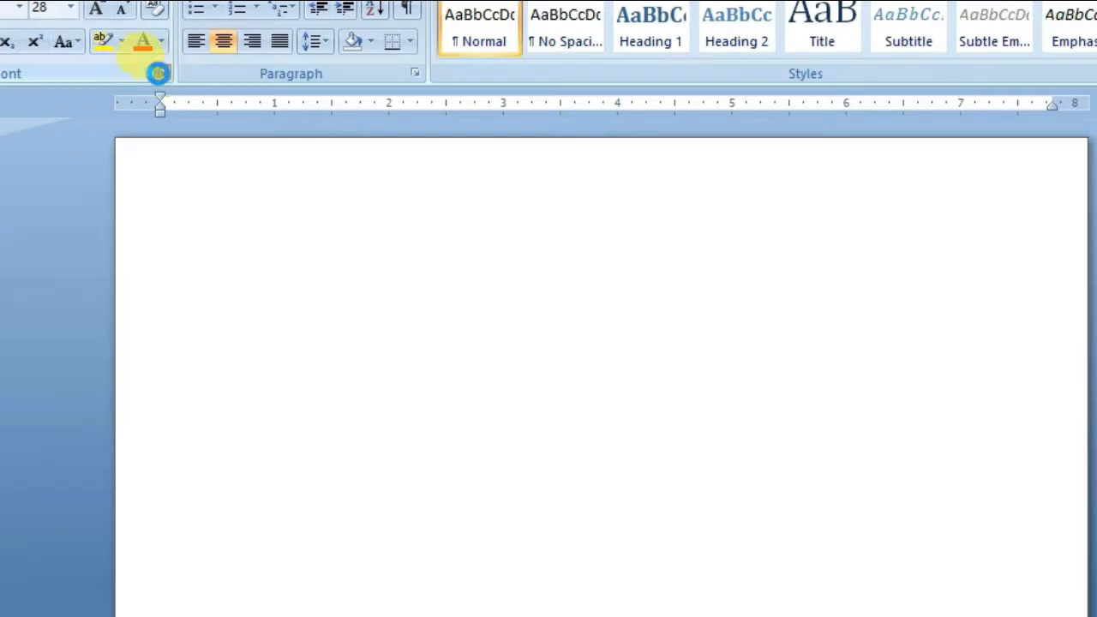
- Check the font effects on the blank page and undo the Hidden effect on the whole text
click(330, 104)
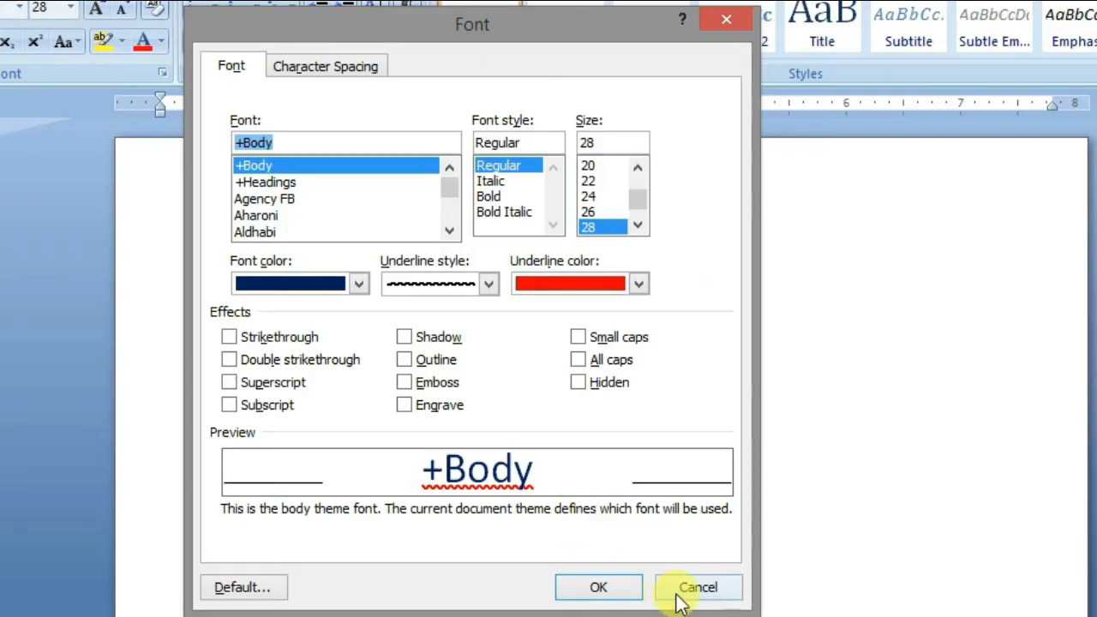
click(677, 595)
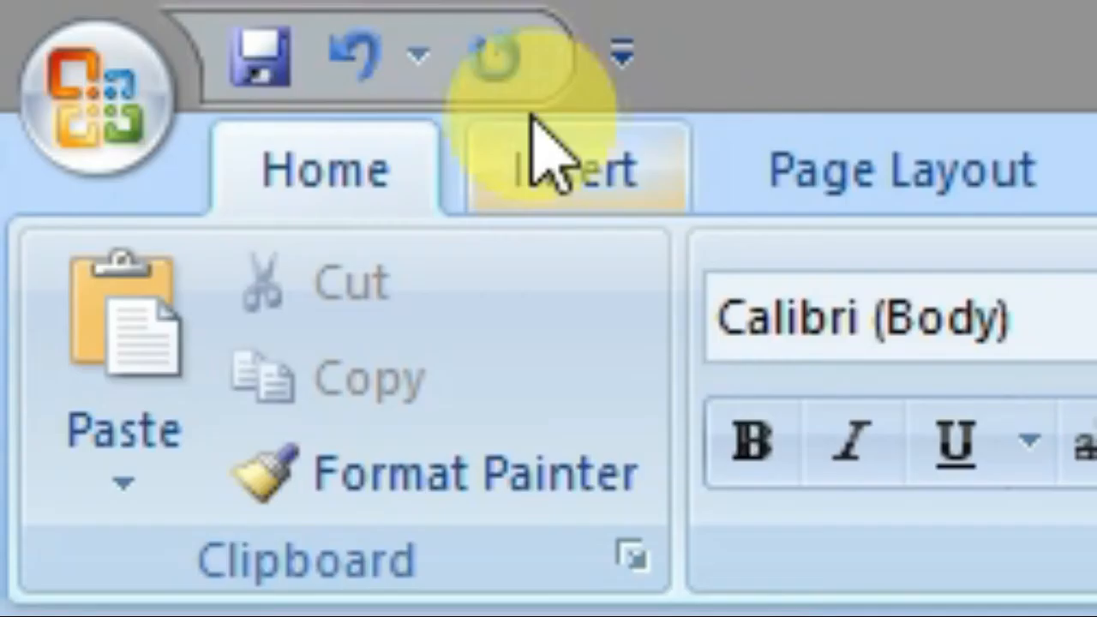
click(343, 62)
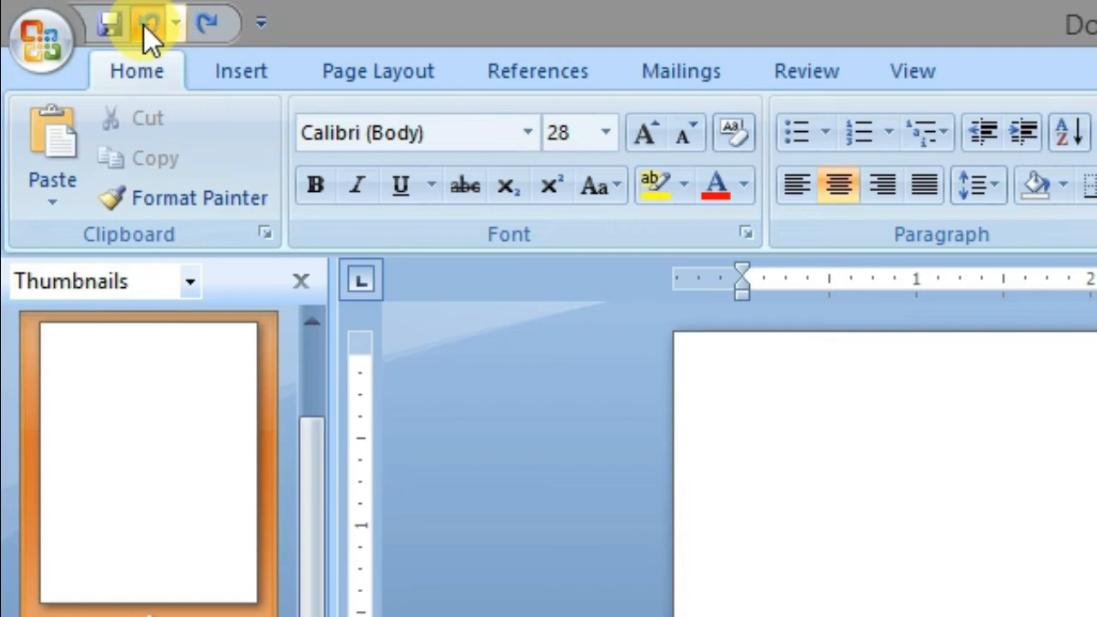
key(ctrl+y)
- Preview the Superscript and Subscript effects in the Font dialog, and cancel without applying them
click(930, 335)
drag(1089, 196, 1089, 355)
click(329, 102)
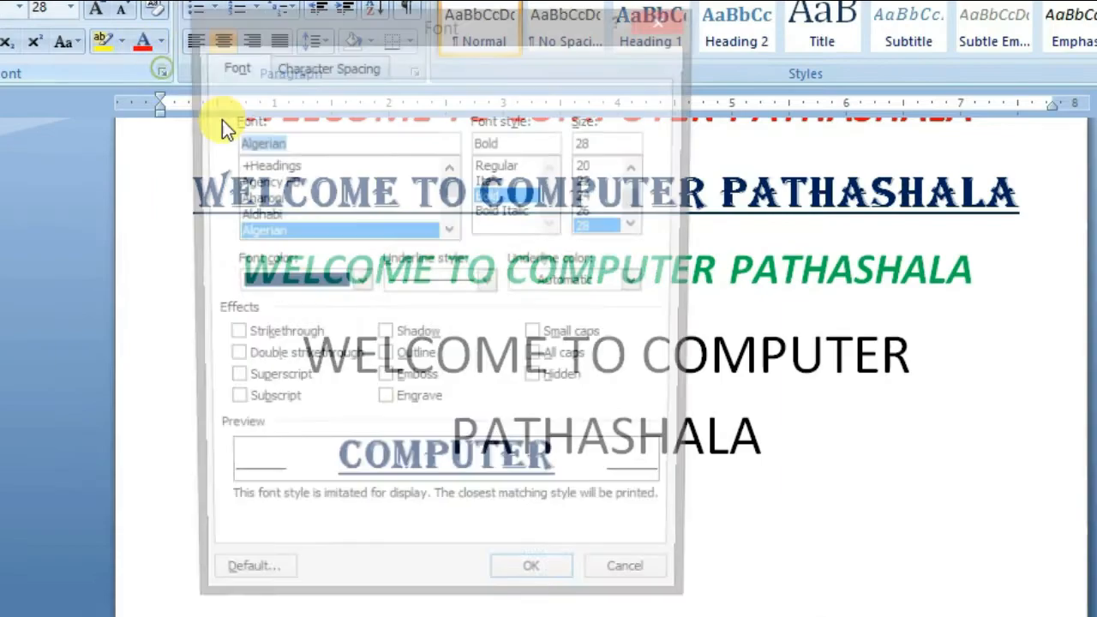
click(271, 383)
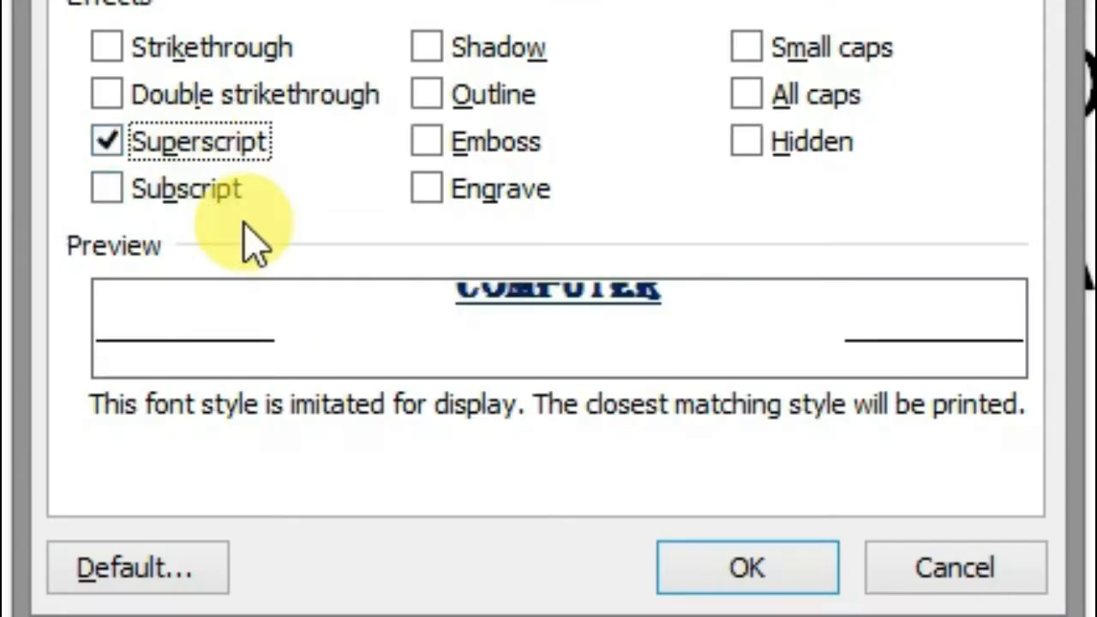
click(228, 193)
click(186, 190)
click(956, 568)
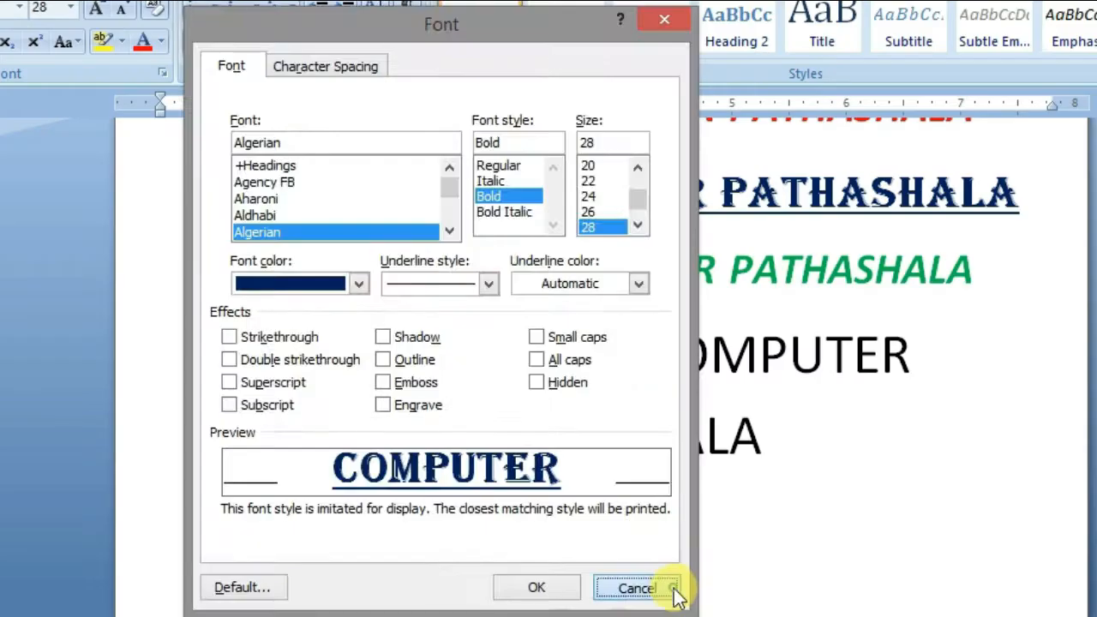
click(637, 588)
- Insert a page break after the last welcome line to start a blank second page
scroll(600, 343, down, 2)
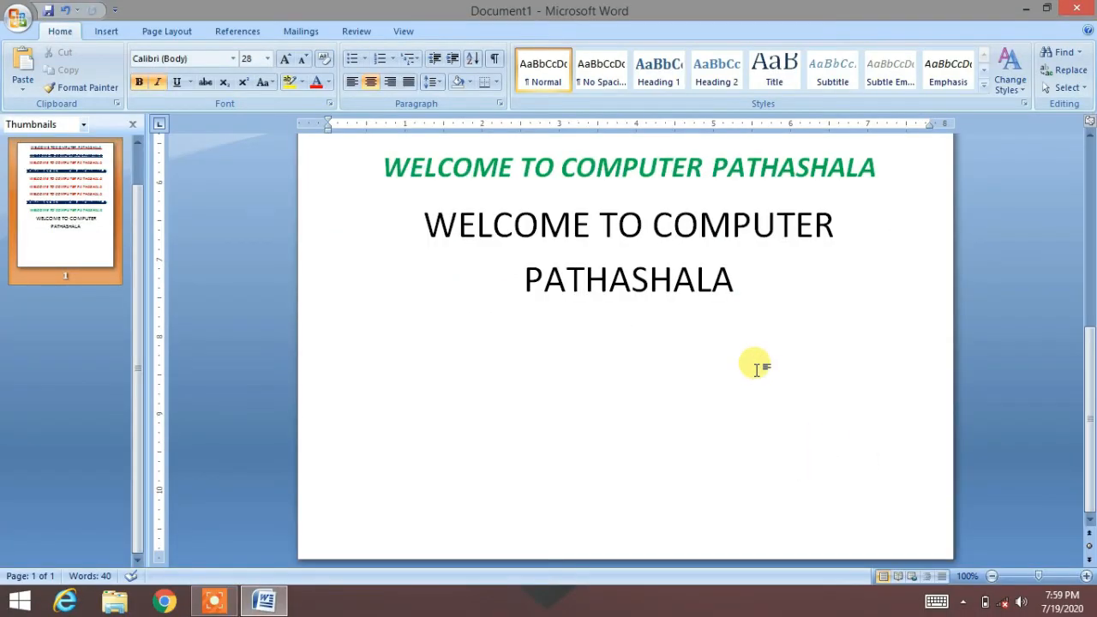
key(ctrl+Return)
drag(1082, 263, 1091, 364)
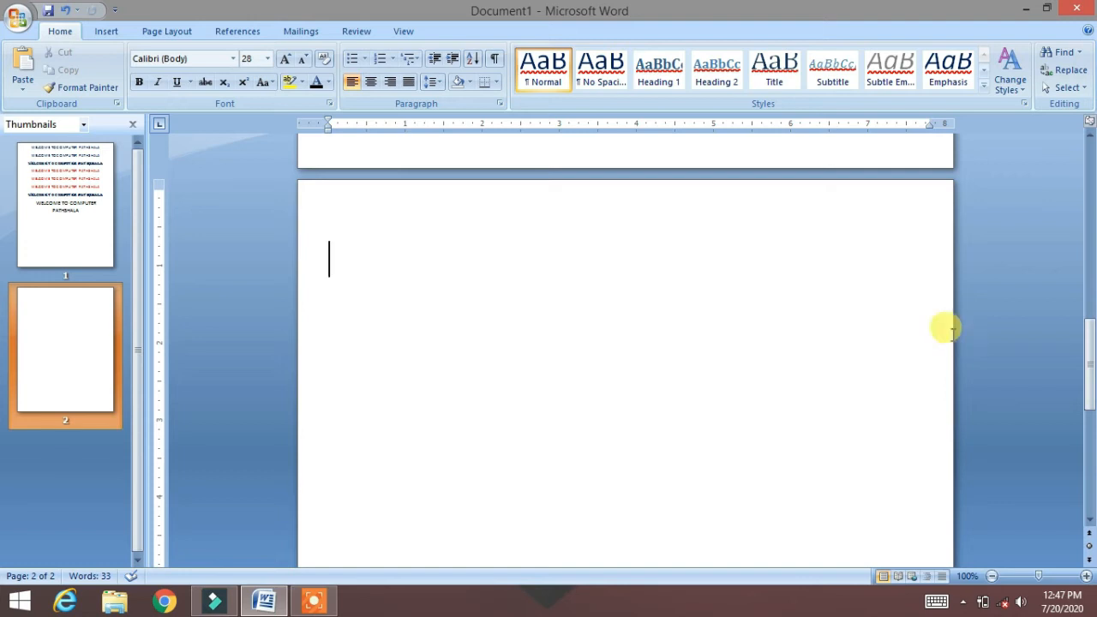
- Write the formula A2+B2=(A+B)2-2AB at the start of the second page
text(A2+B2=(A+B)-)
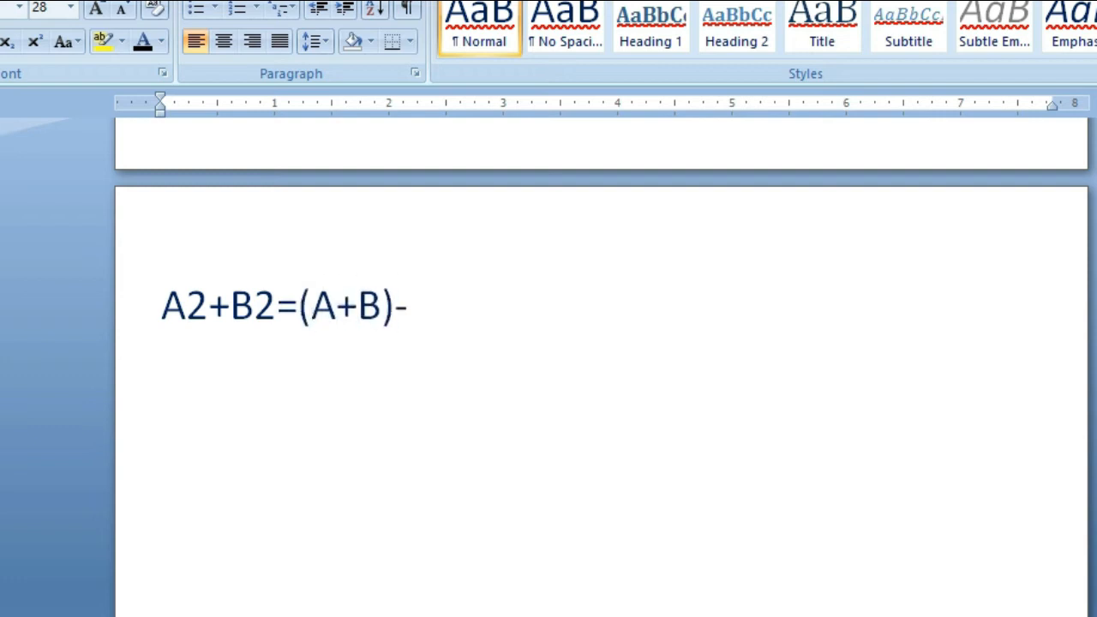
text(2AB)
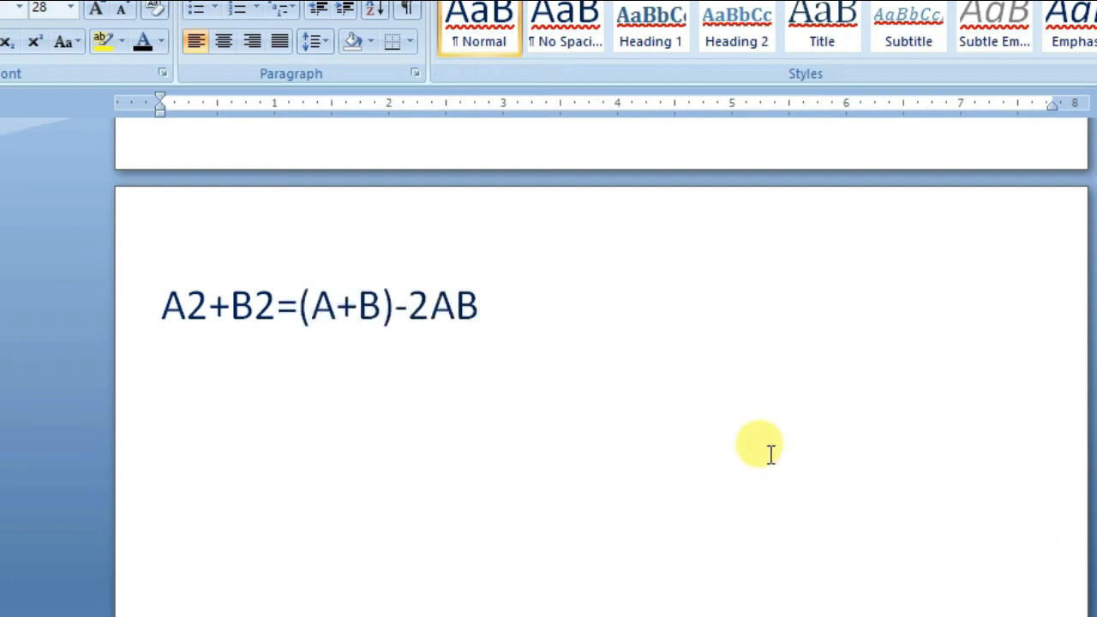
click(277, 307)
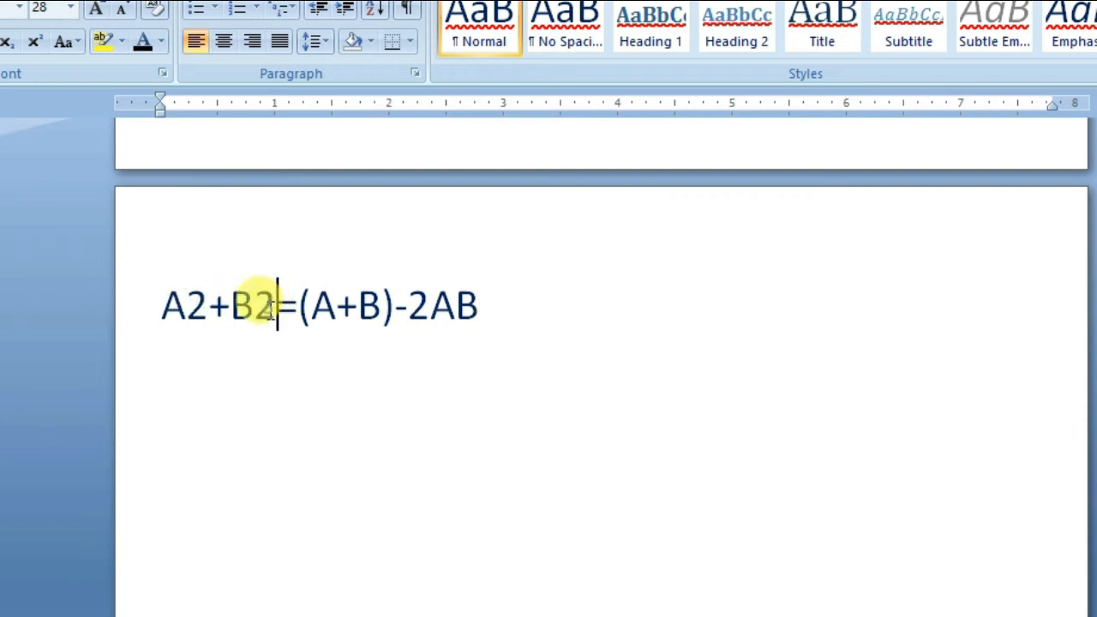
click(395, 306)
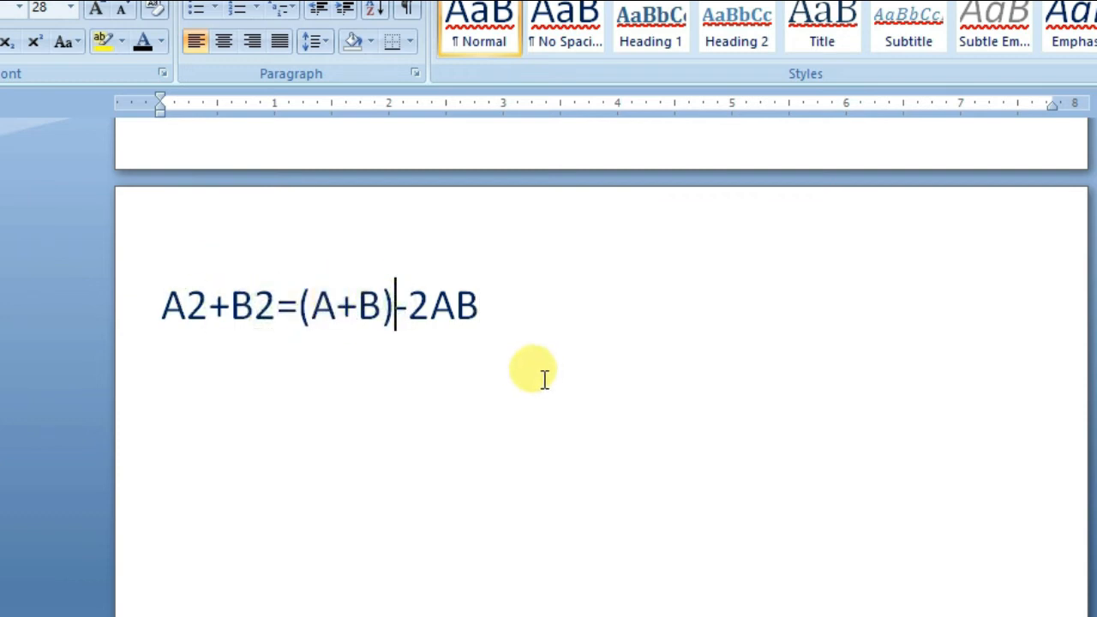
text(2)
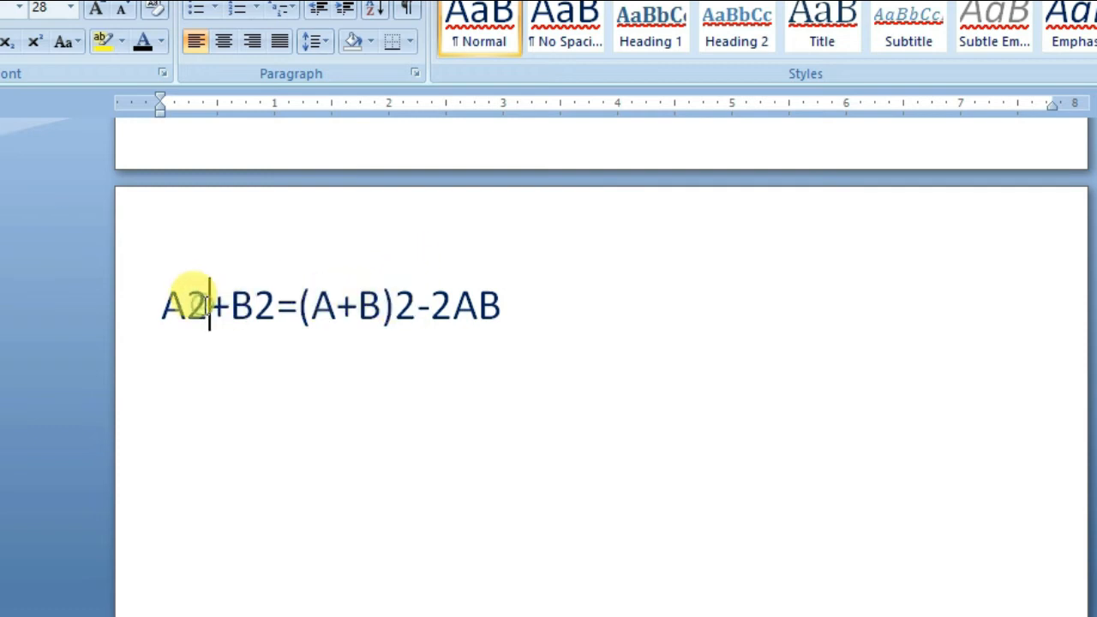
- Format the 2s after A, B and (A+B) in the formula as superscript
drag(206, 302, 177, 300)
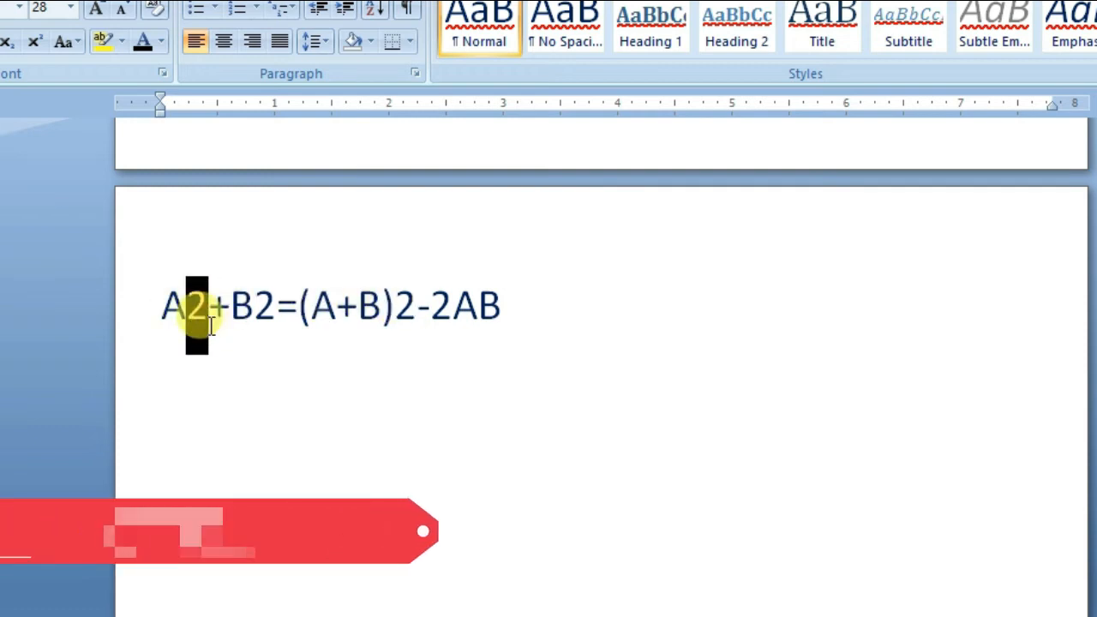
scroll(210, 325, down, 3)
drag(253, 190, 276, 192)
drag(400, 197, 412, 198)
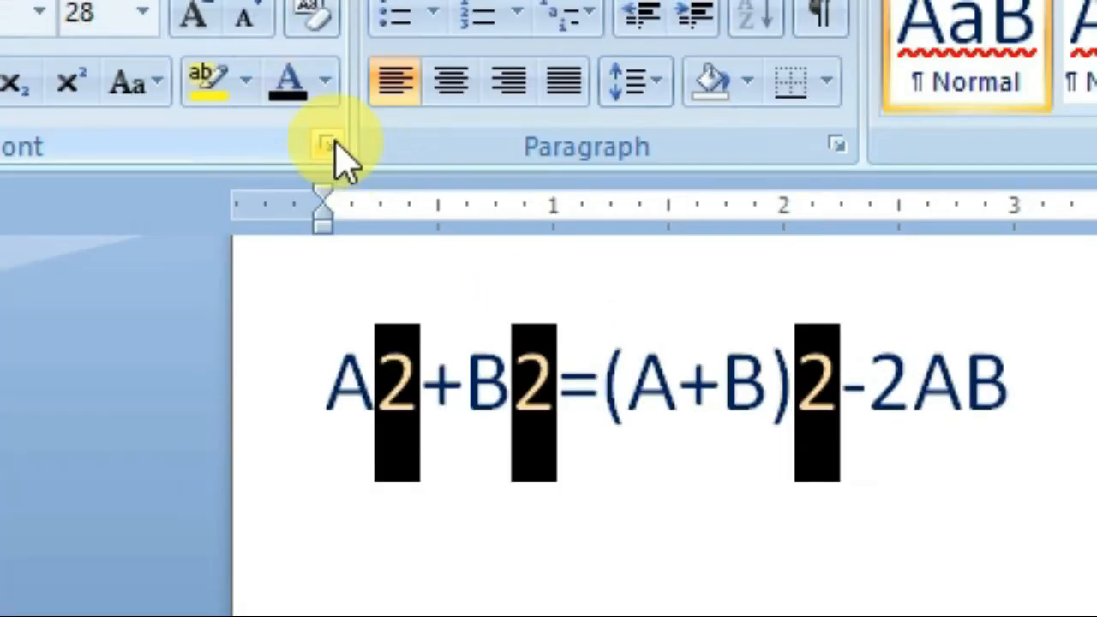
click(162, 74)
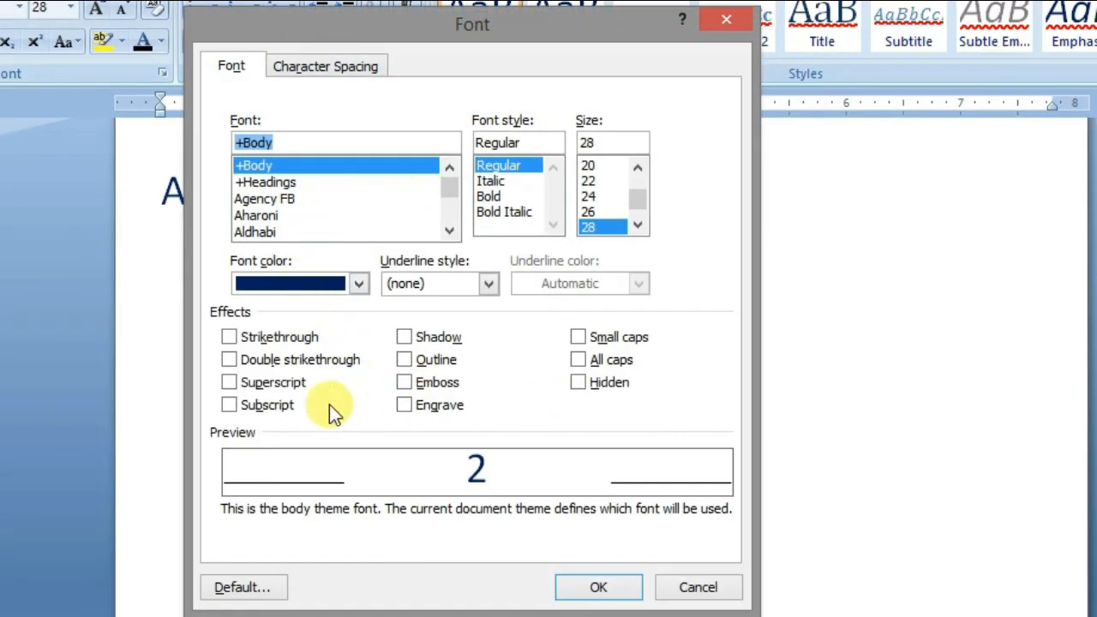
click(260, 383)
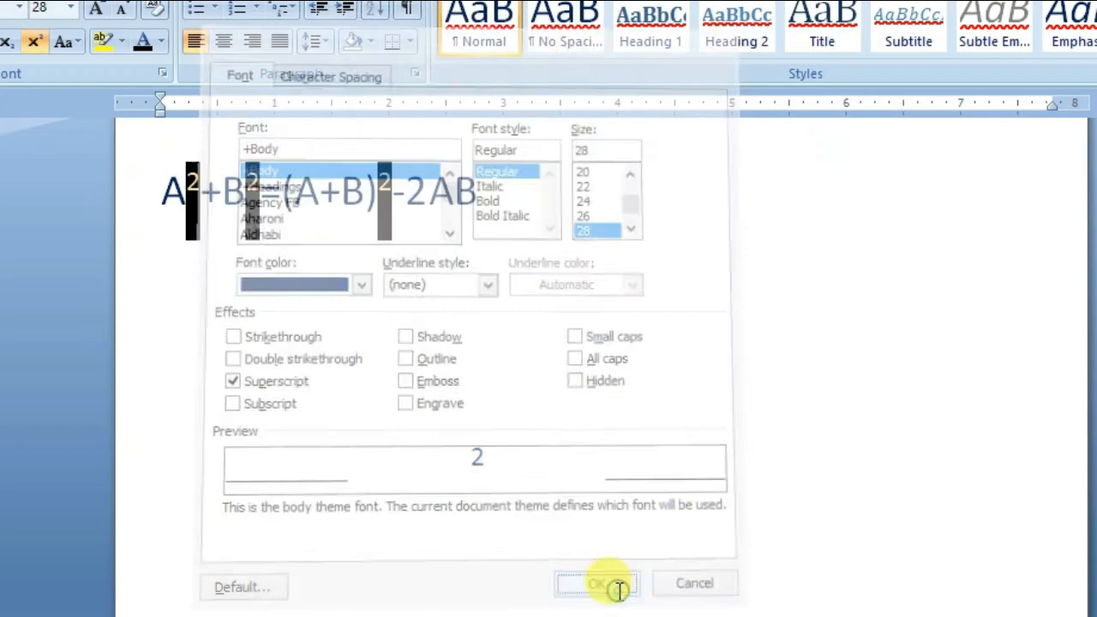
click(818, 588)
click(351, 338)
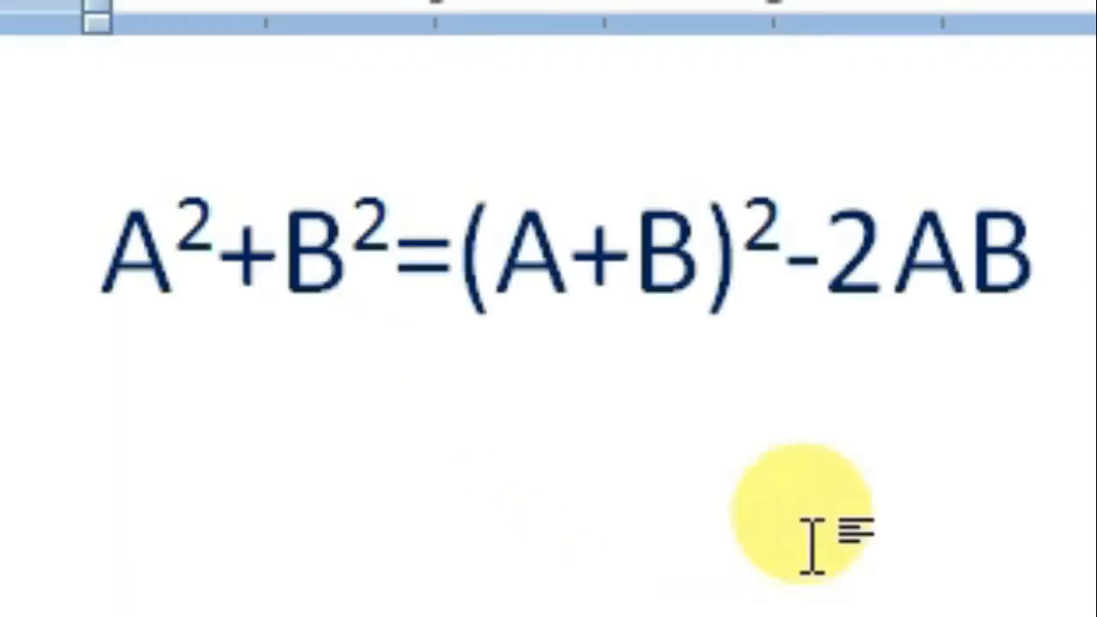
- Add the line H2SO4 below the formula and format its 2 and 4 as subscript
key(Return)
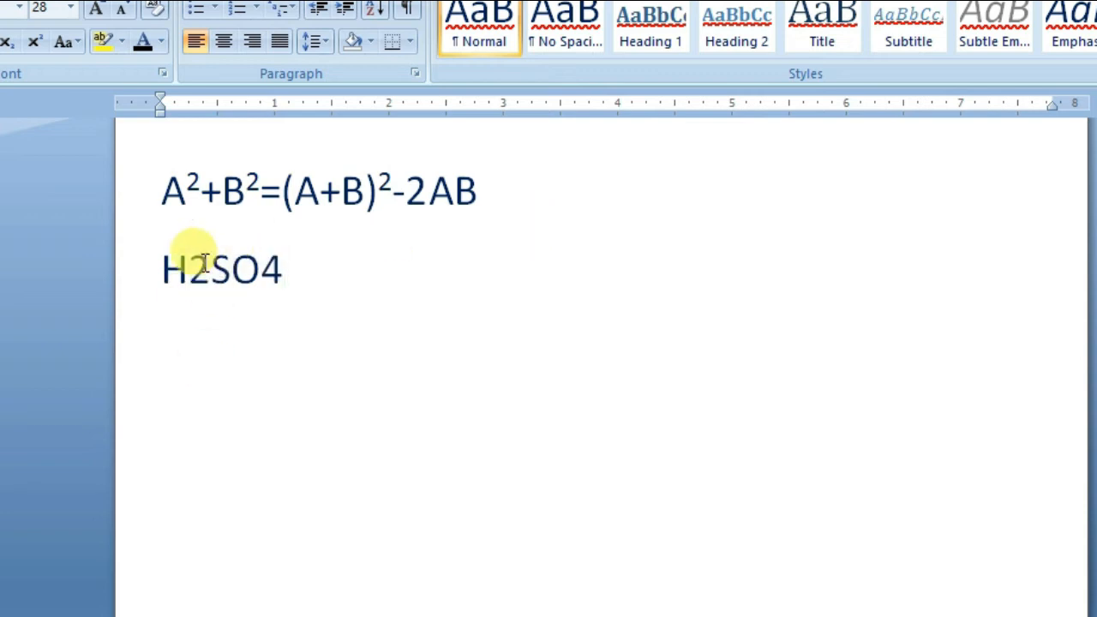
drag(205, 262, 190, 266)
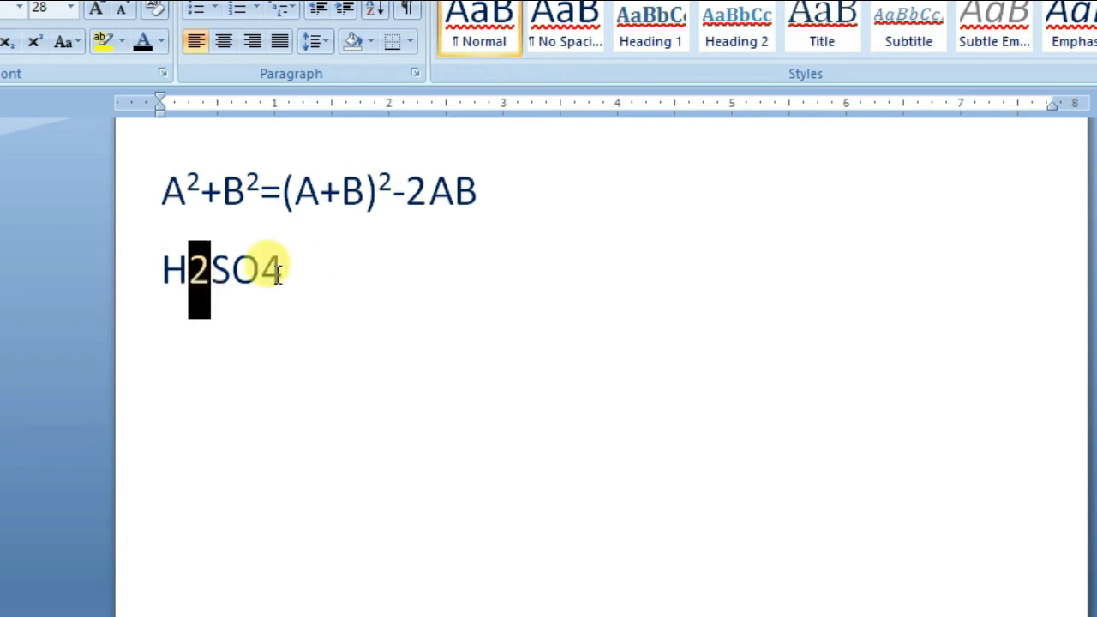
drag(265, 267, 284, 294)
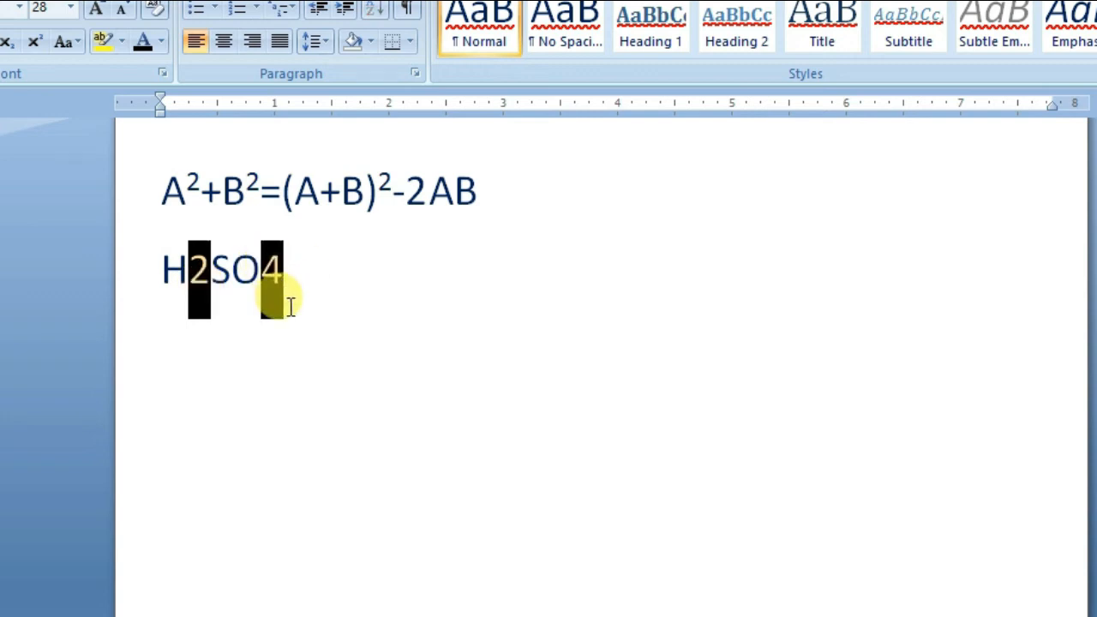
click(163, 75)
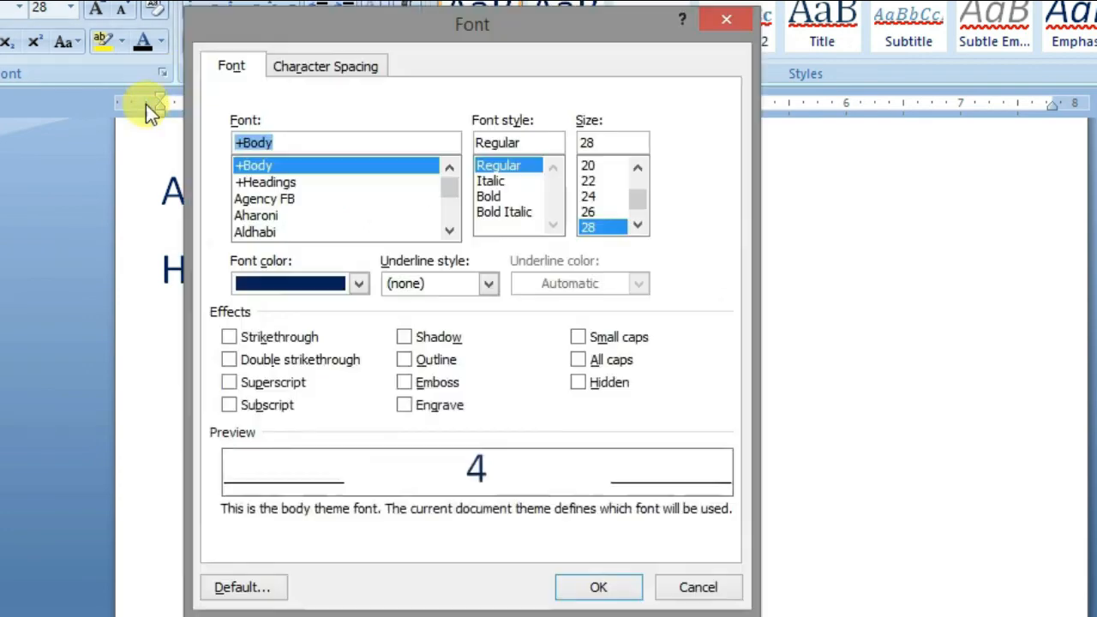
click(265, 410)
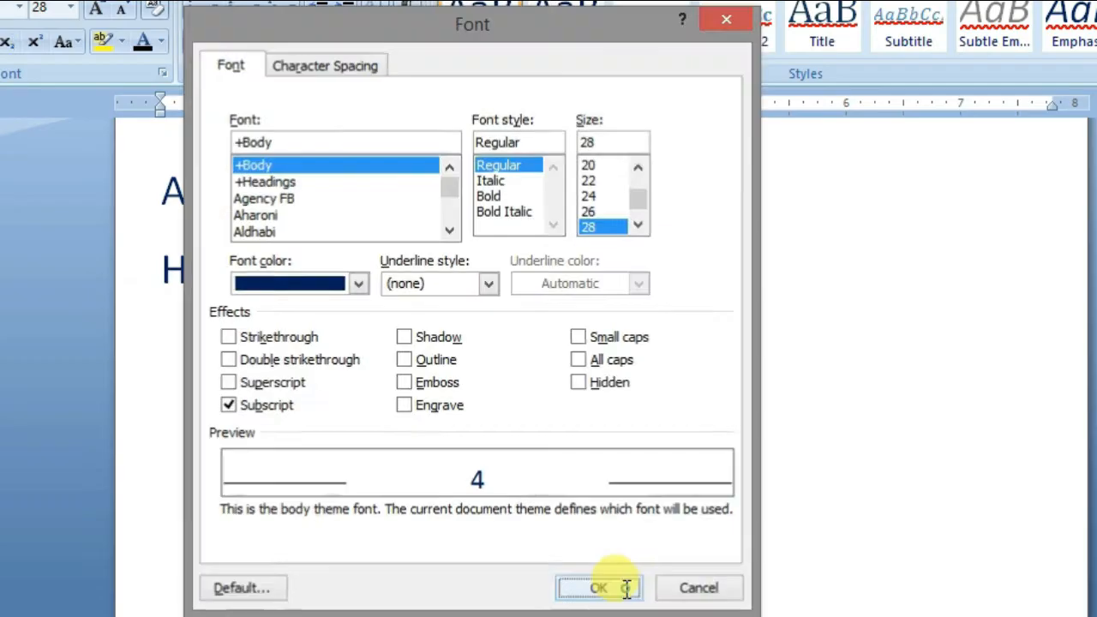
click(866, 564)
- Add the line 1ST below the chemical formula and format its ST as superscript
text(1ST)
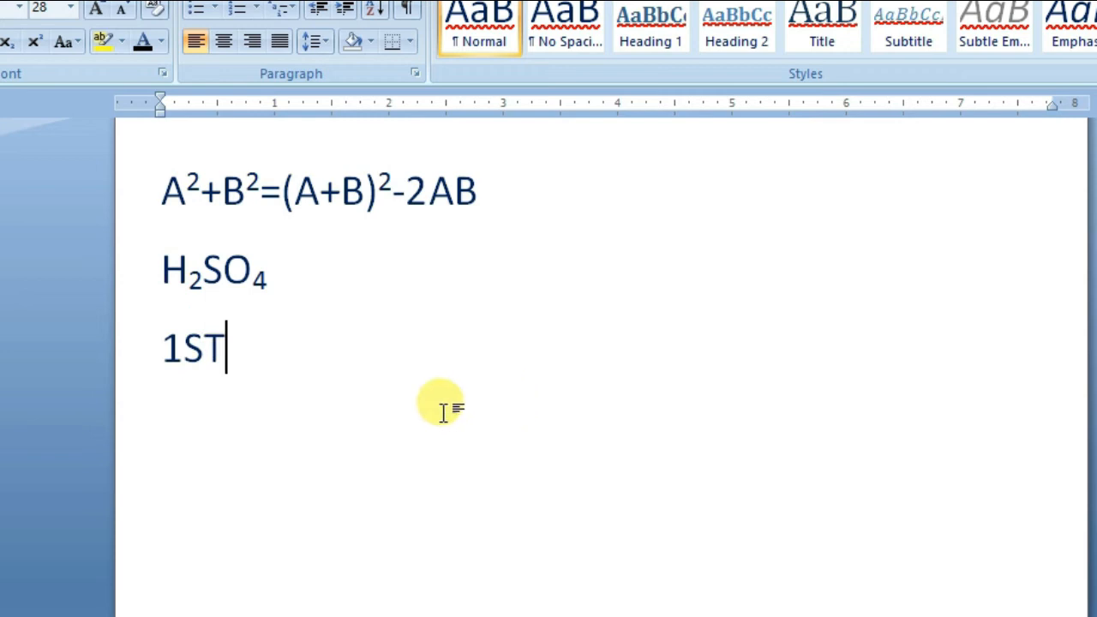
drag(249, 360, 184, 358)
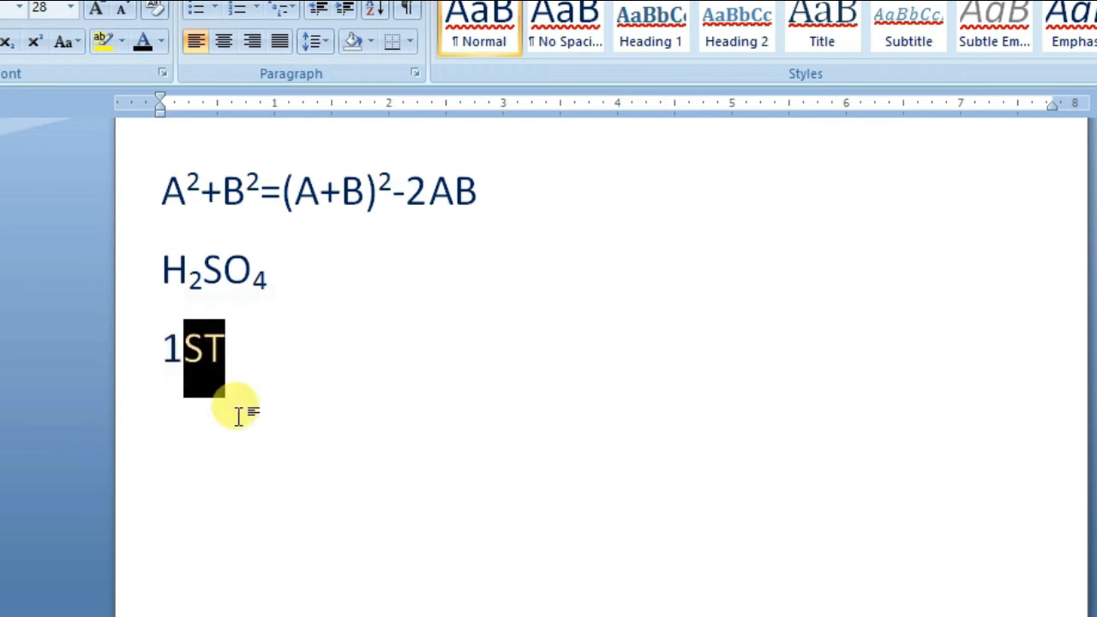
click(162, 73)
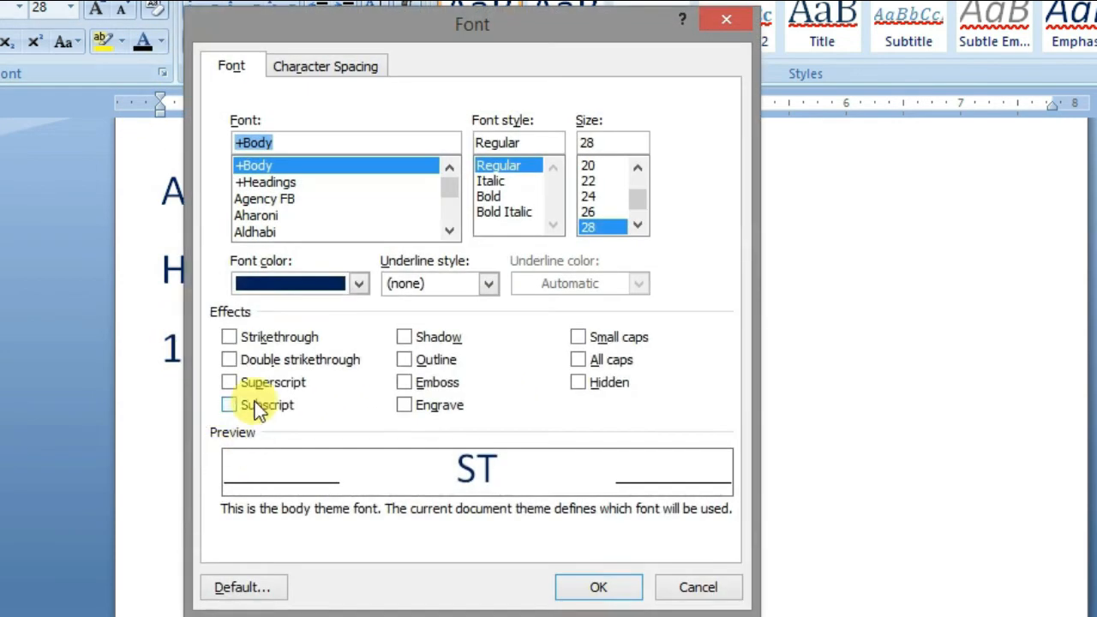
click(254, 384)
click(600, 587)
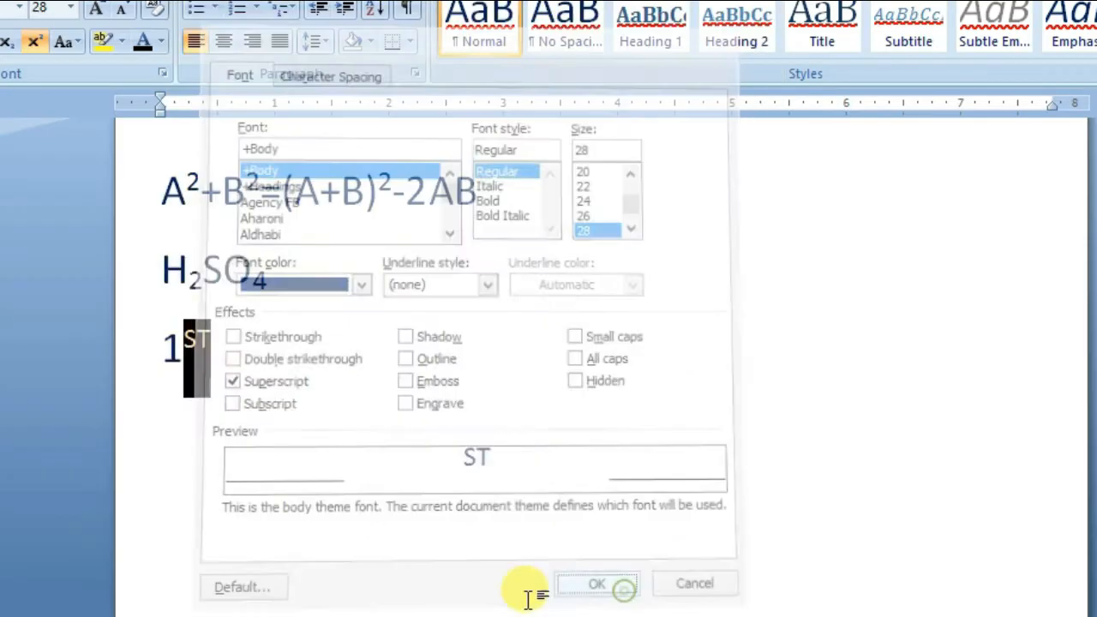
click(360, 439)
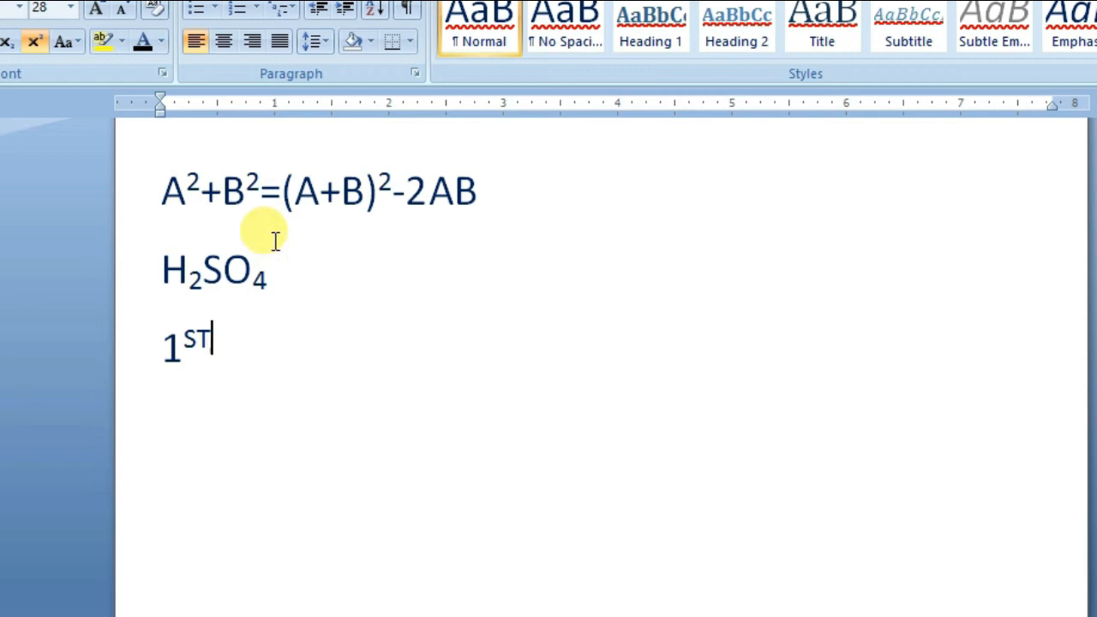
- Format the 2s after A, B and (A+B) in the formula as subscript, toggling the effect off and on again
drag(206, 193, 178, 189)
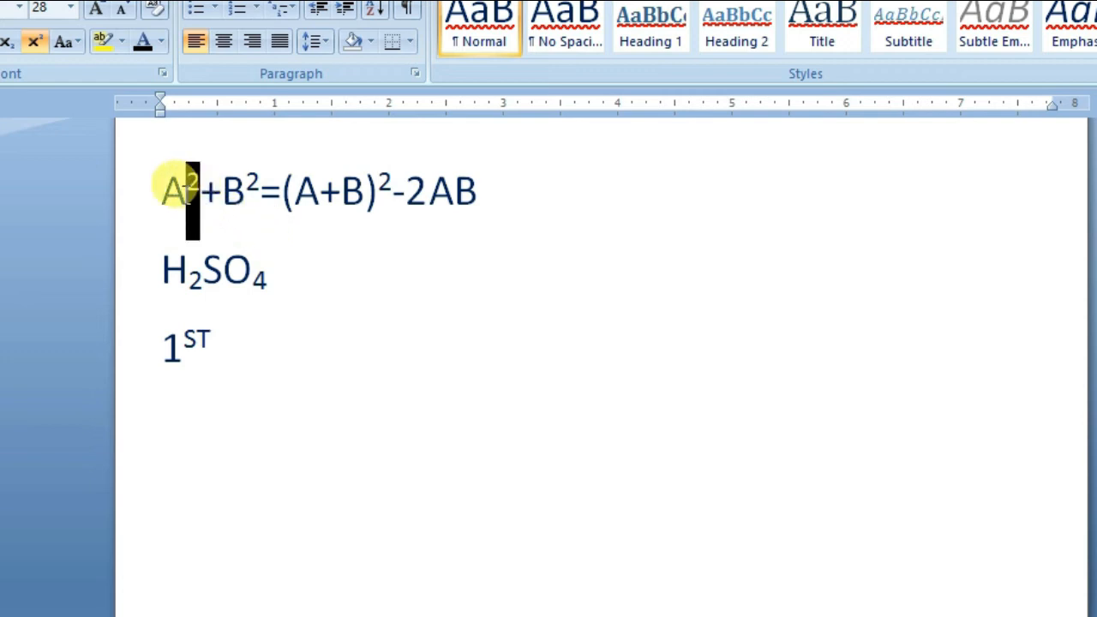
drag(261, 185, 245, 185)
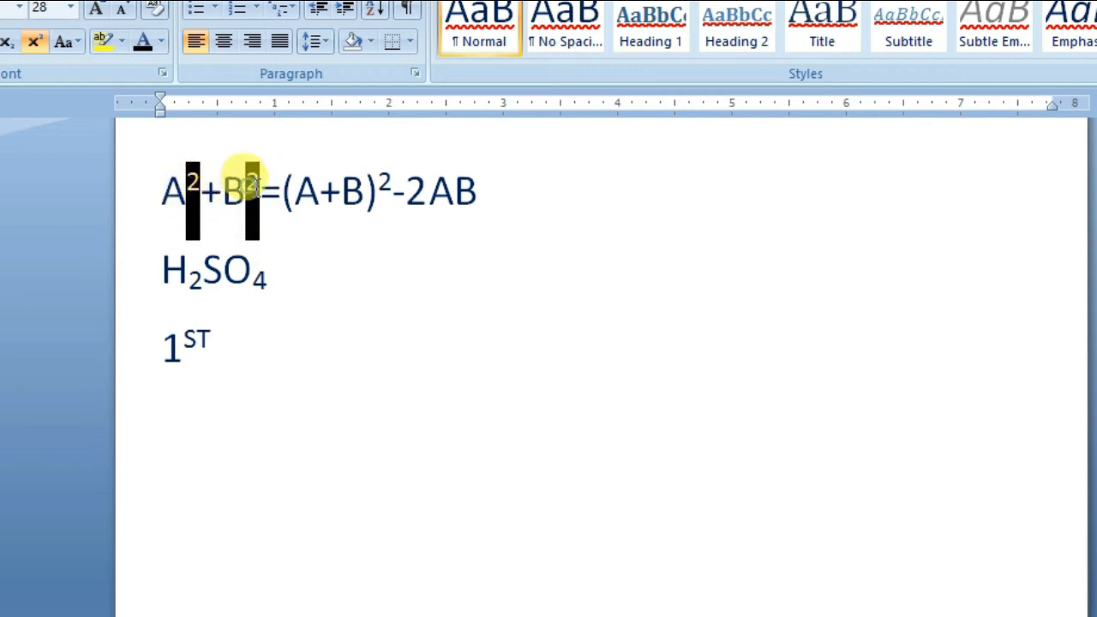
drag(392, 185, 377, 186)
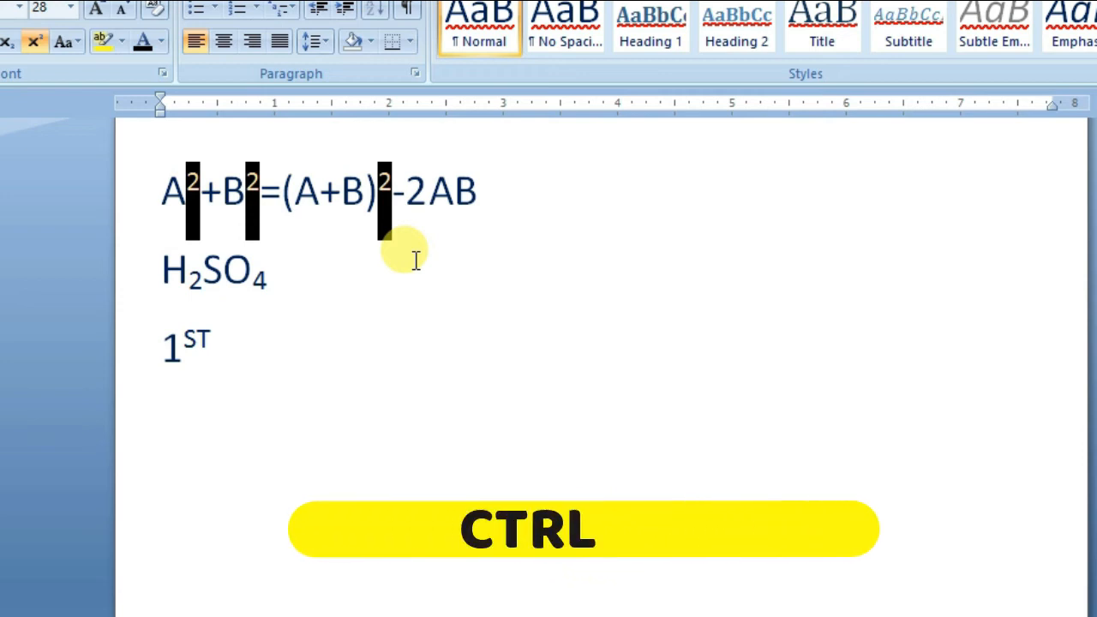
key(ctrl+equal)
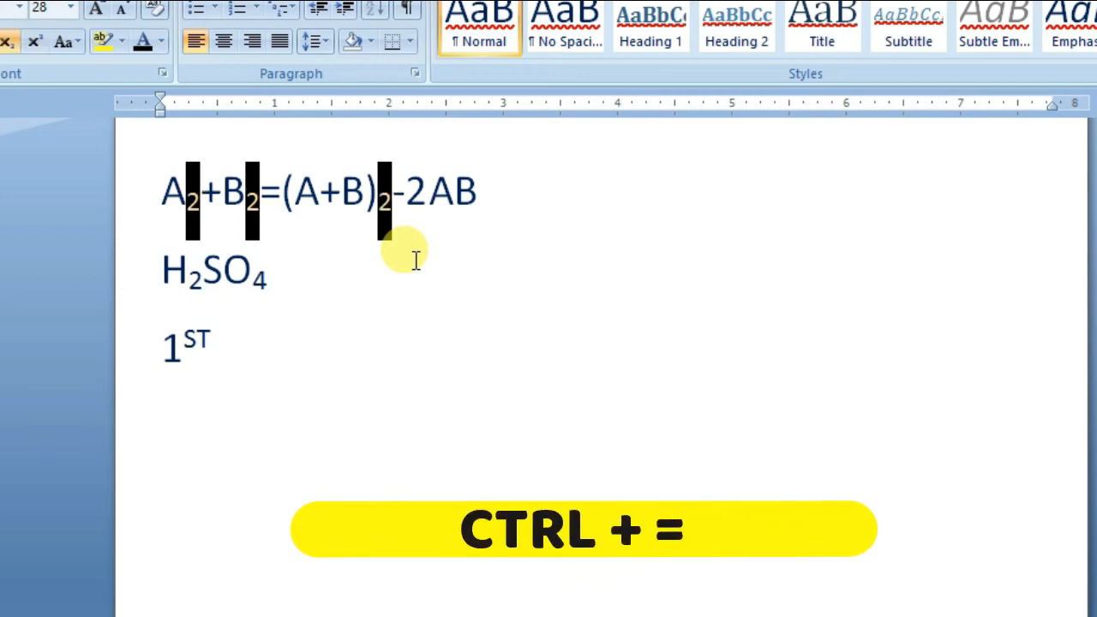
key(ctrl+equal)
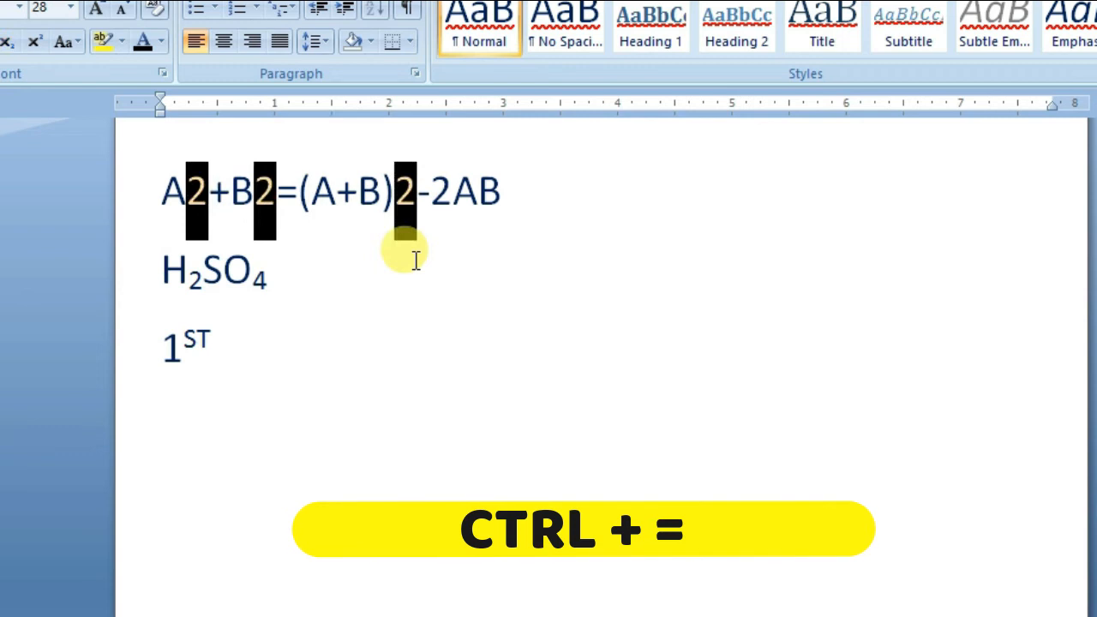
key(ctrl+equal)
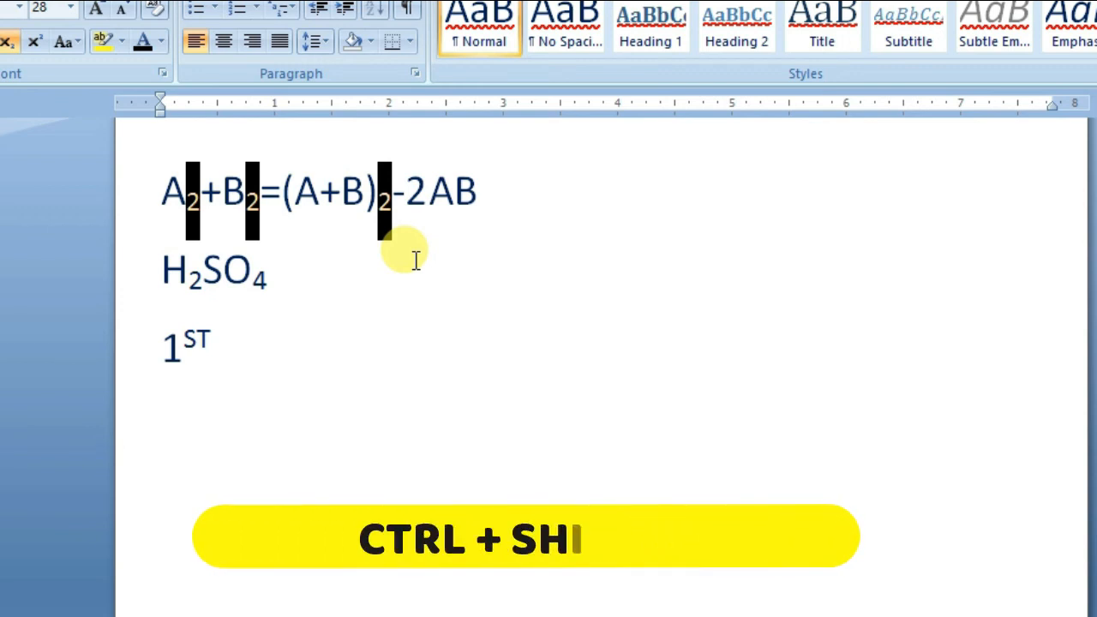
- Return the three 2s in the formula to superscript, toggling the effect off and on again
key(ctrl+shift+equal)
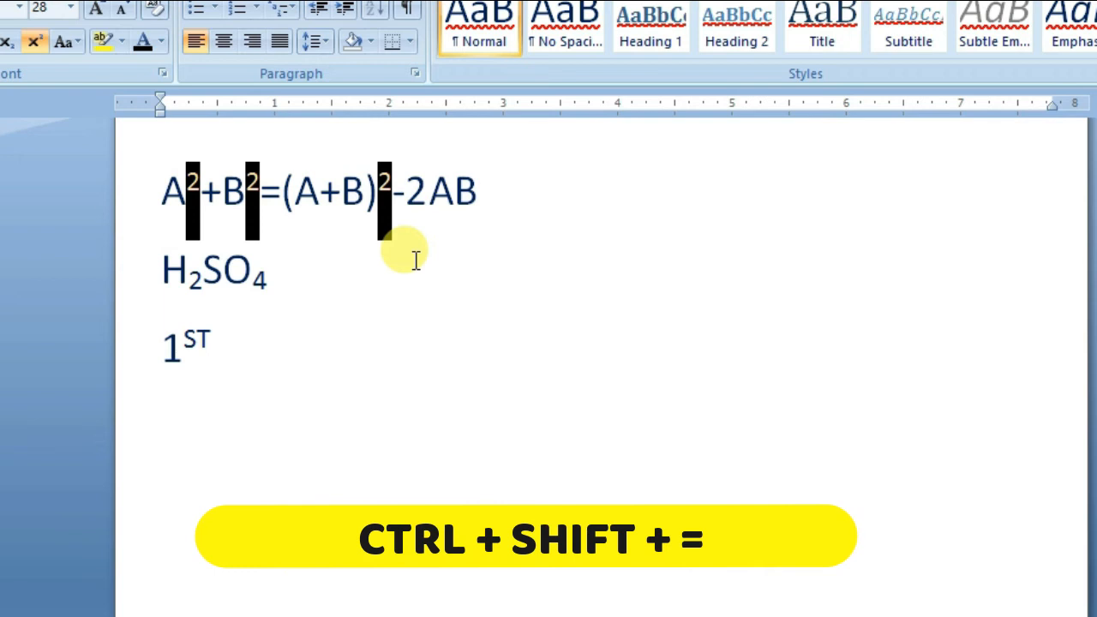
key(ctrl+shift+equal)
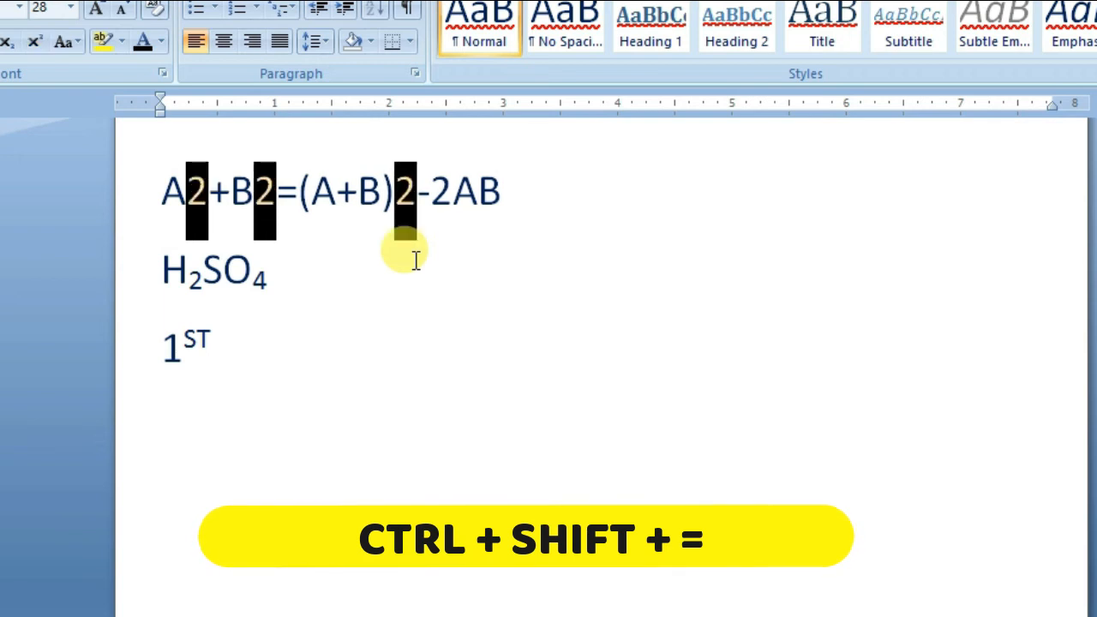
key(ctrl+shift+equal)
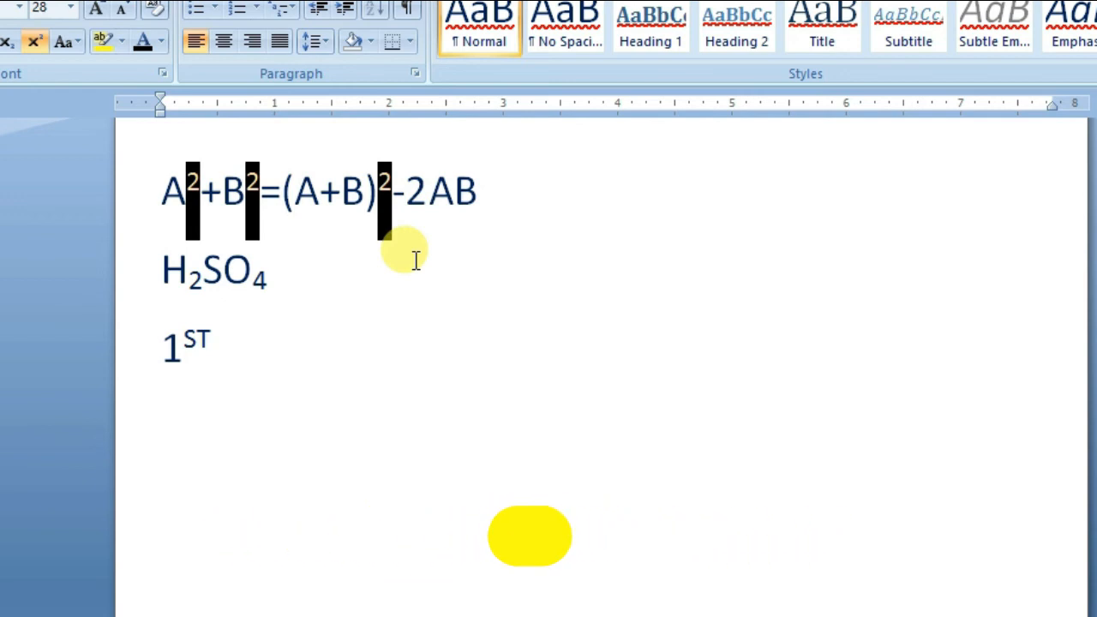
click(325, 386)
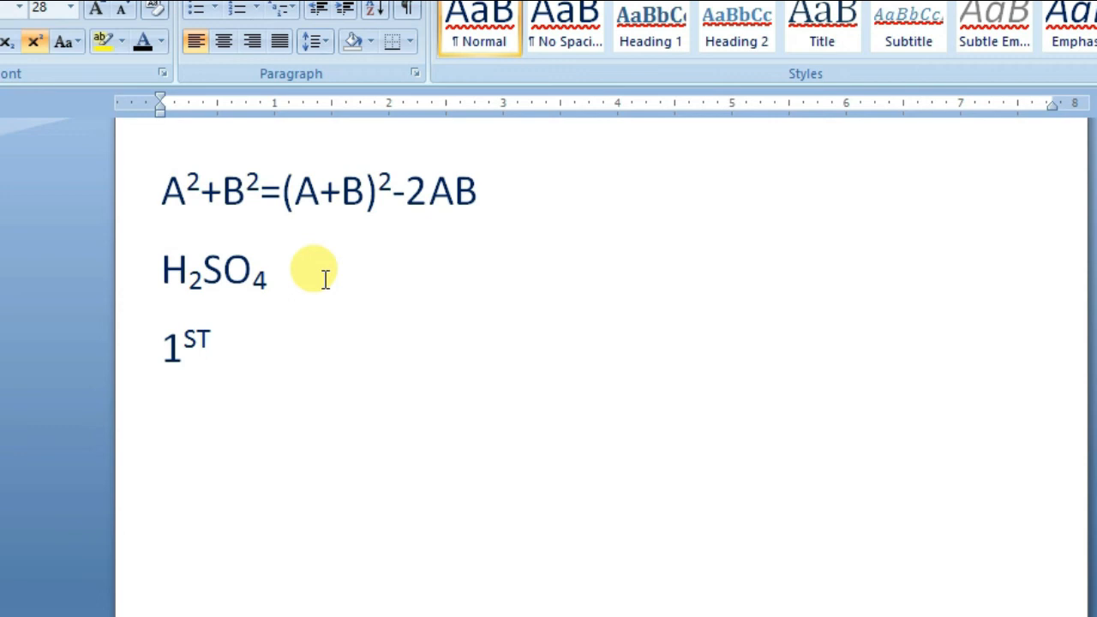
- Examine the effect options in the Font dialog for the H2SO4 line and close the dialog without changes
drag(187, 279, 202, 278)
click(250, 281)
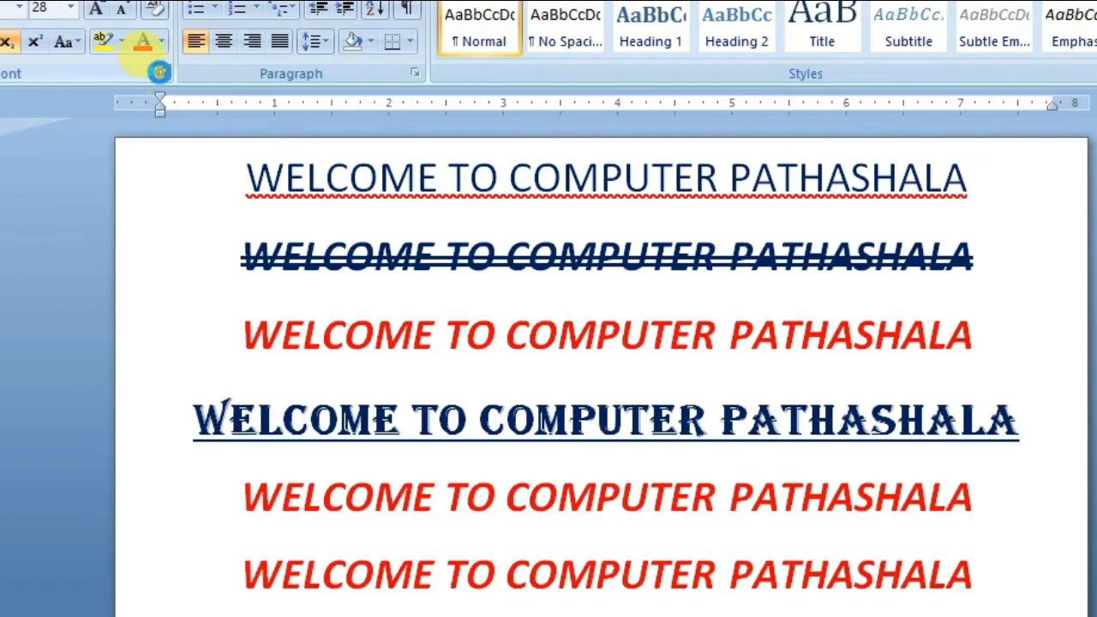
click(329, 103)
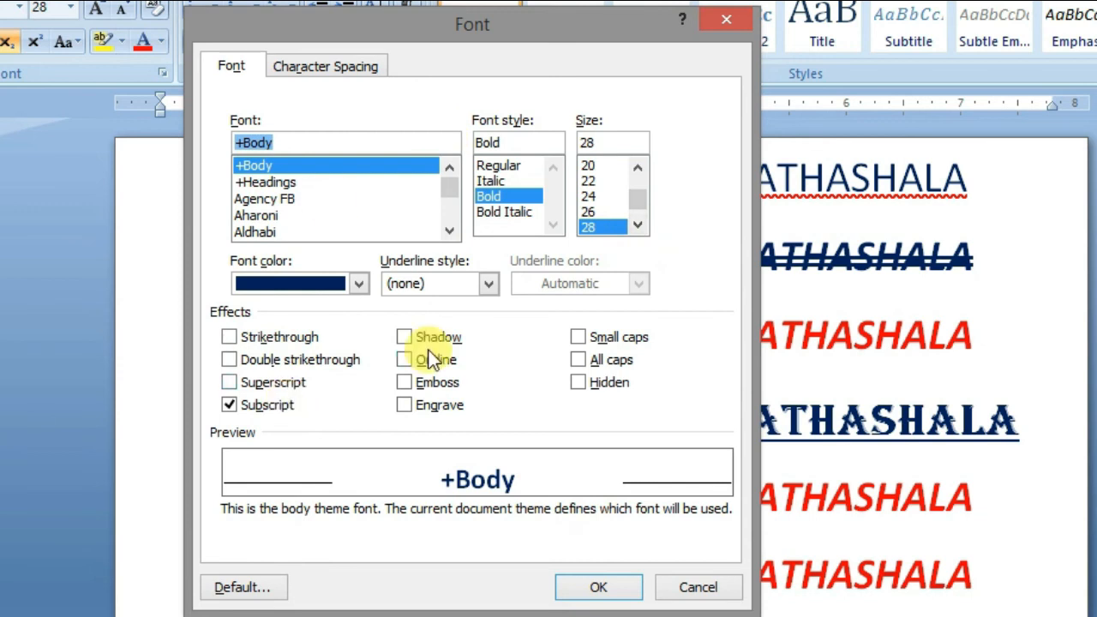
click(306, 89)
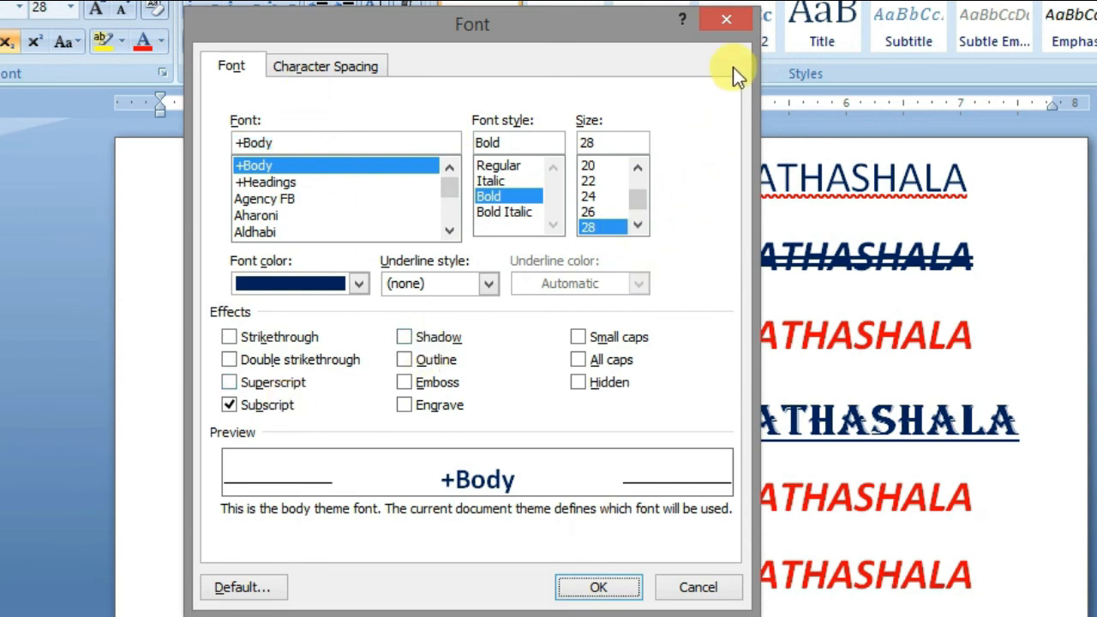
click(742, 18)
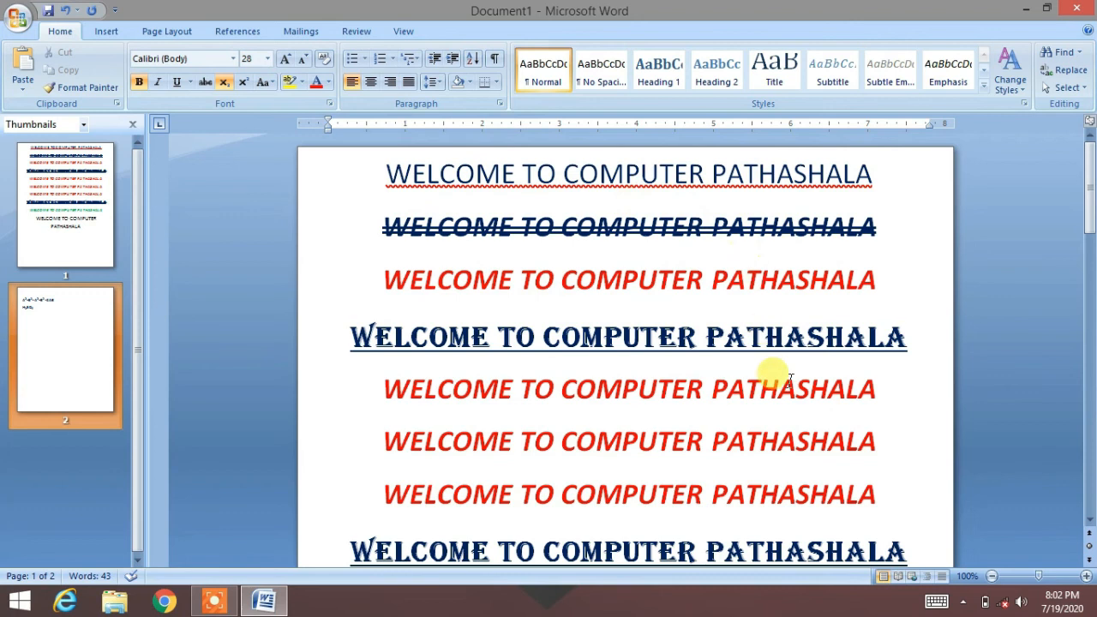
- Change the font of the fourth line, the underlined Algerian heading on the first page, to Times New Roman
click(733, 345)
drag(902, 335, 446, 331)
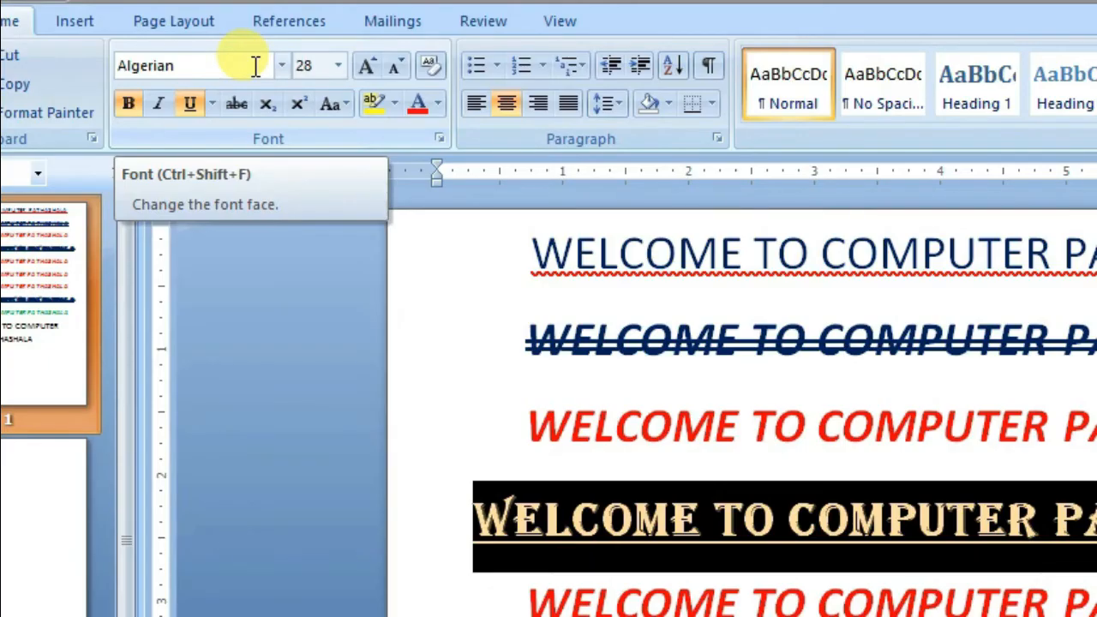
click(281, 66)
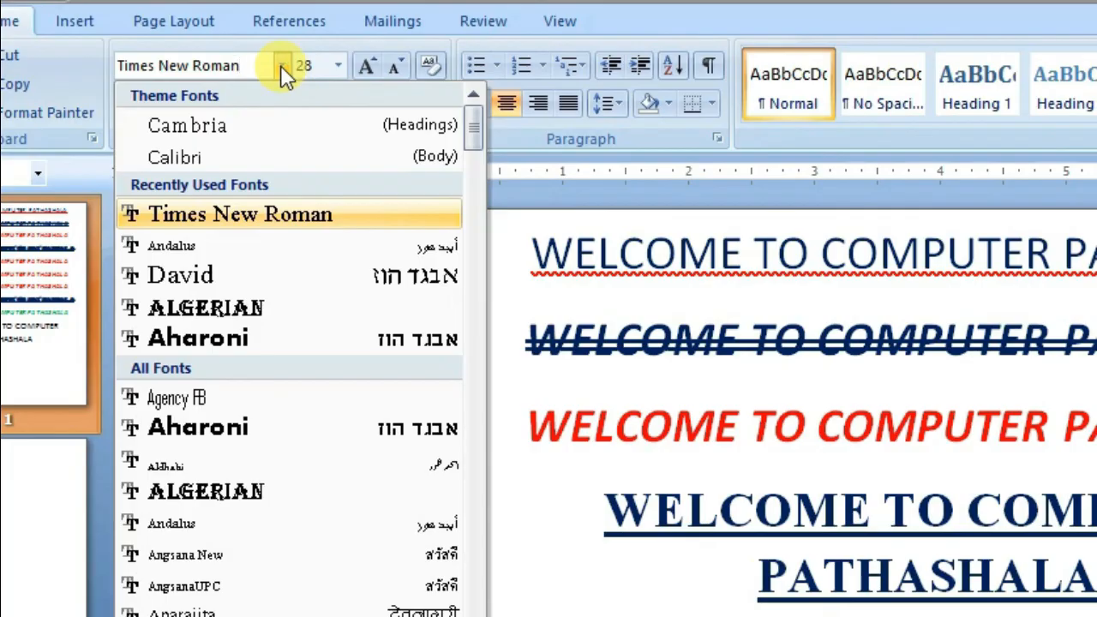
click(280, 65)
click(638, 420)
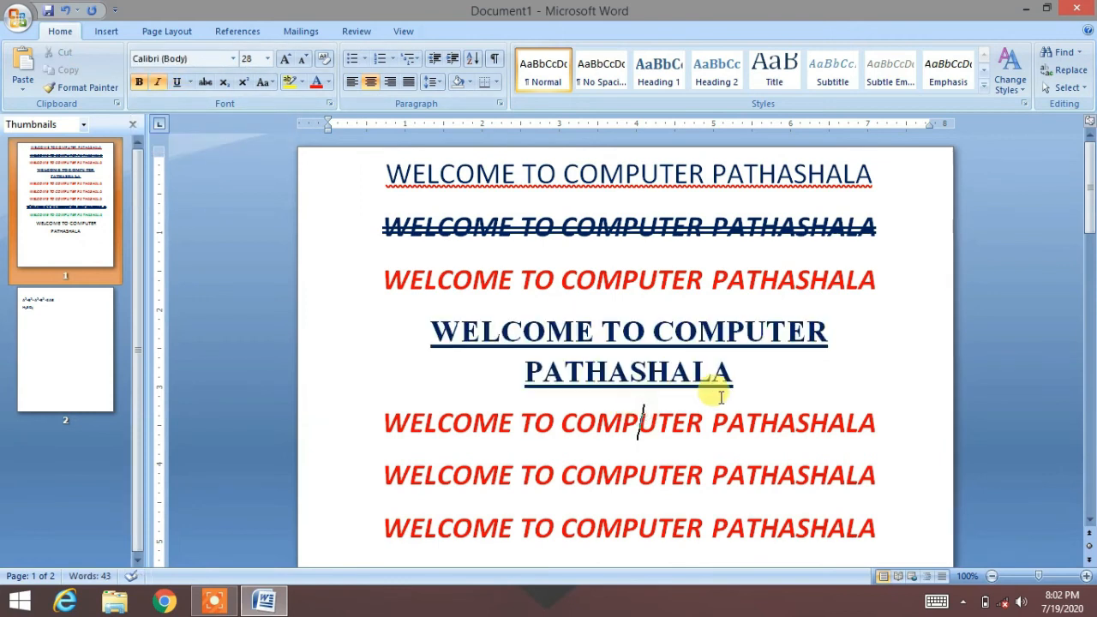
drag(734, 372, 520, 337)
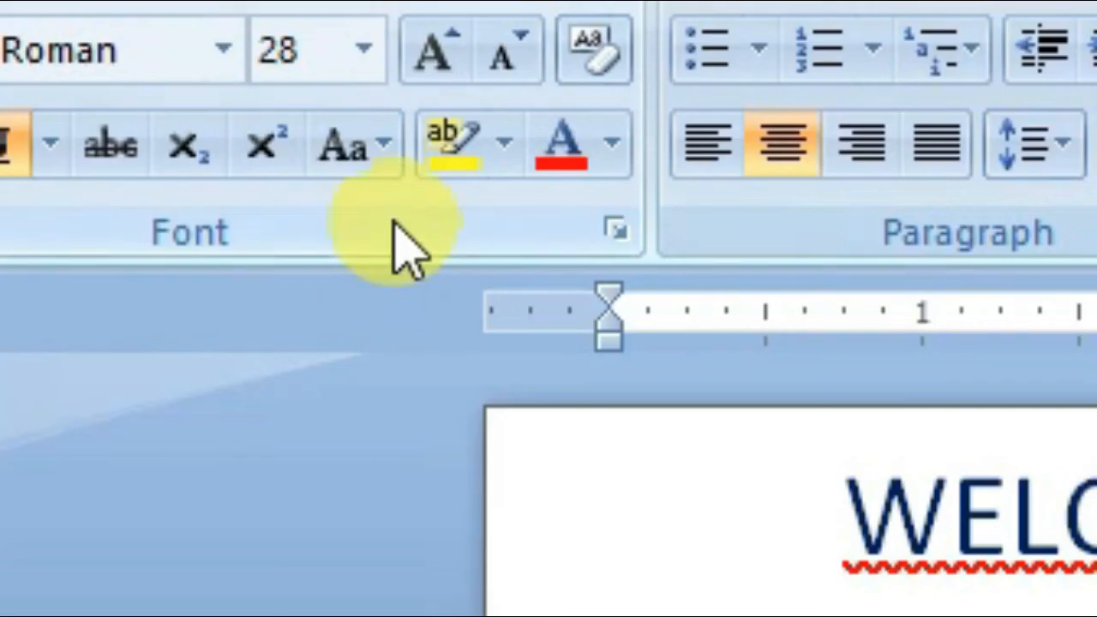
click(282, 96)
click(766, 614)
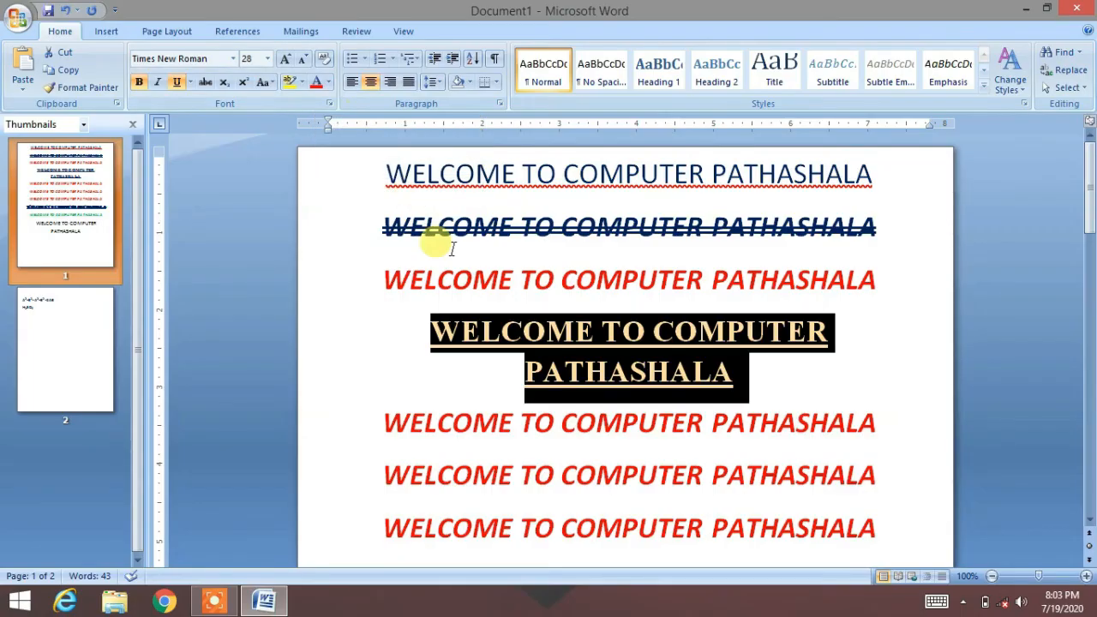
- Clear all formatting from the second line, the double-struck-through WELCOME TO COMPUTER PATHASHALA
click(439, 231)
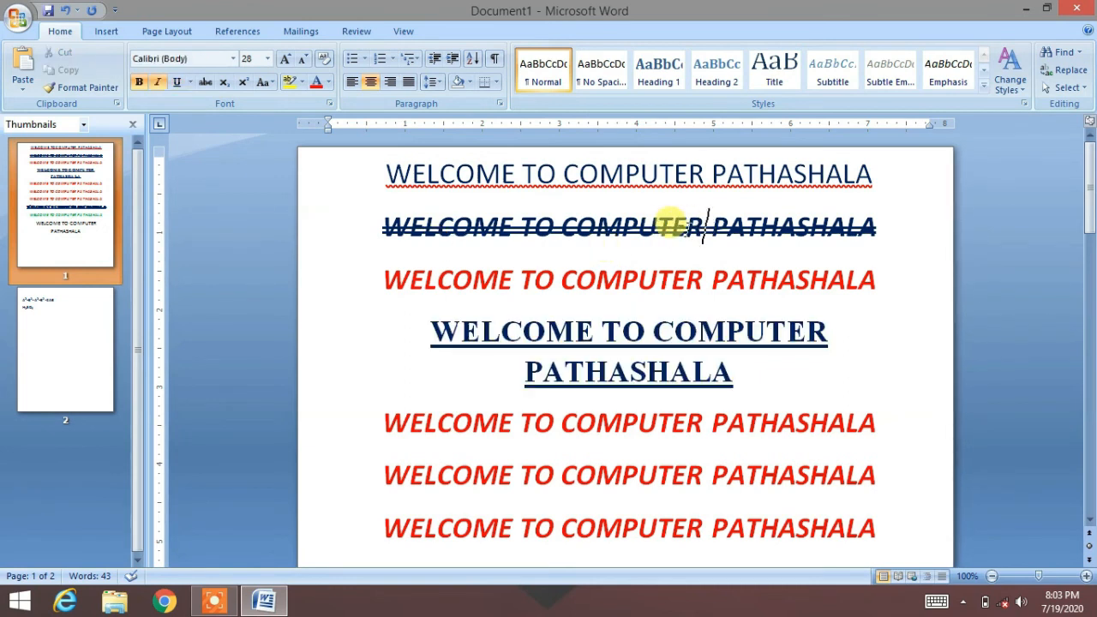
drag(882, 225, 458, 238)
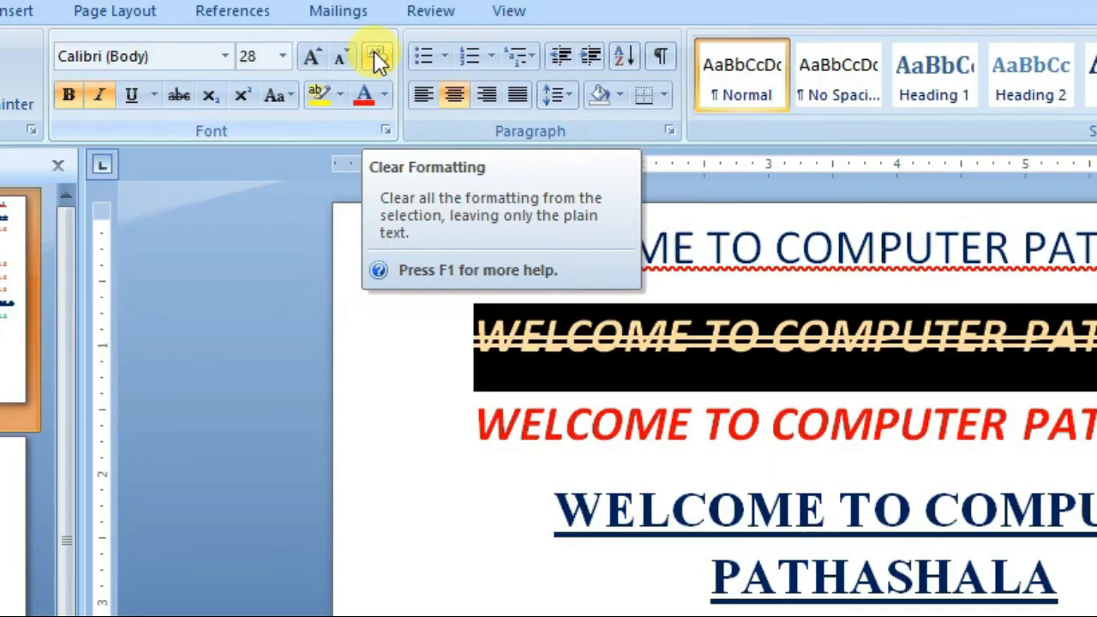
click(376, 54)
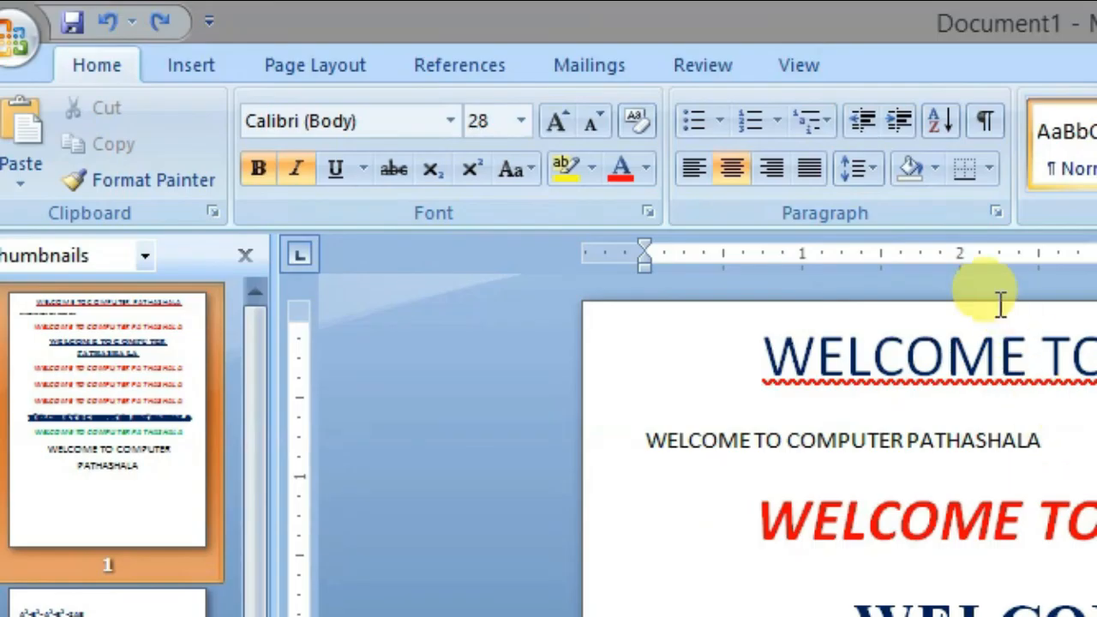
click(314, 66)
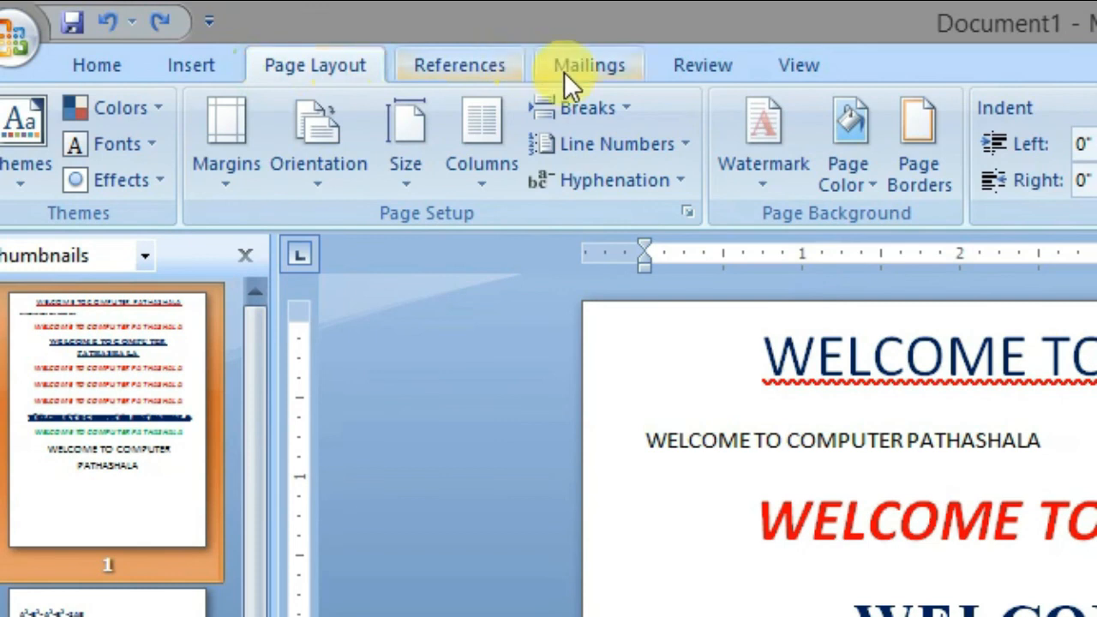
click(588, 66)
click(170, 66)
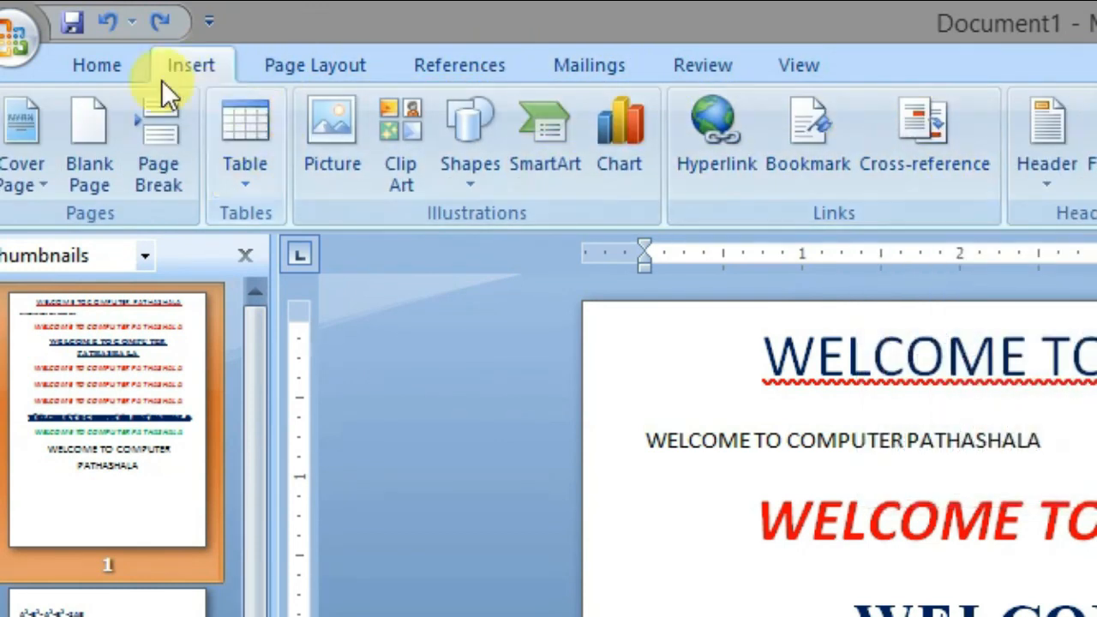
click(96, 65)
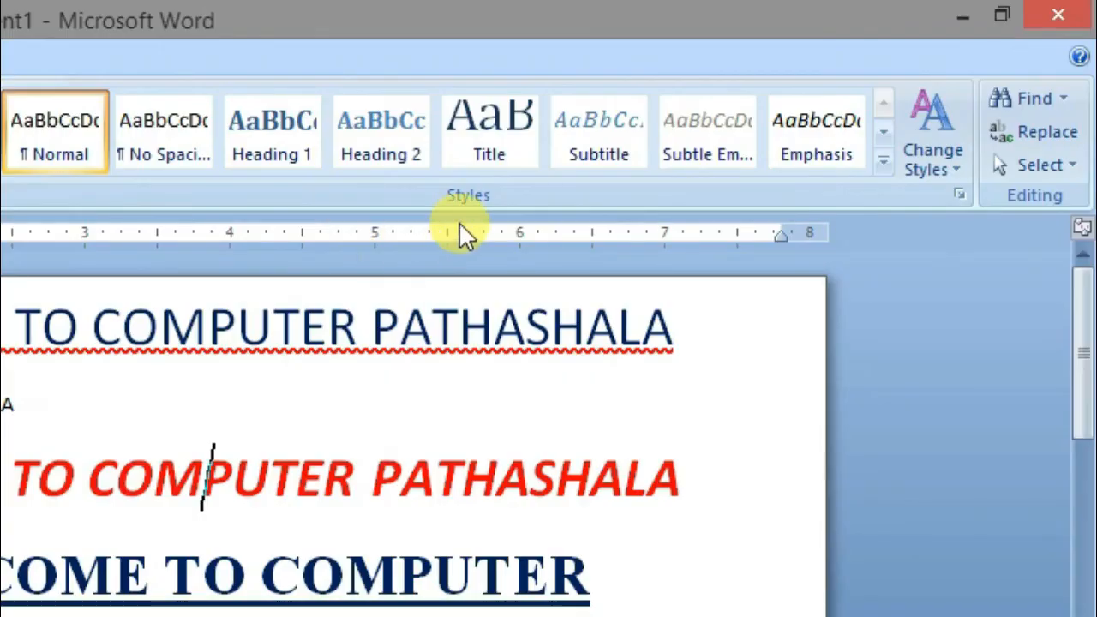